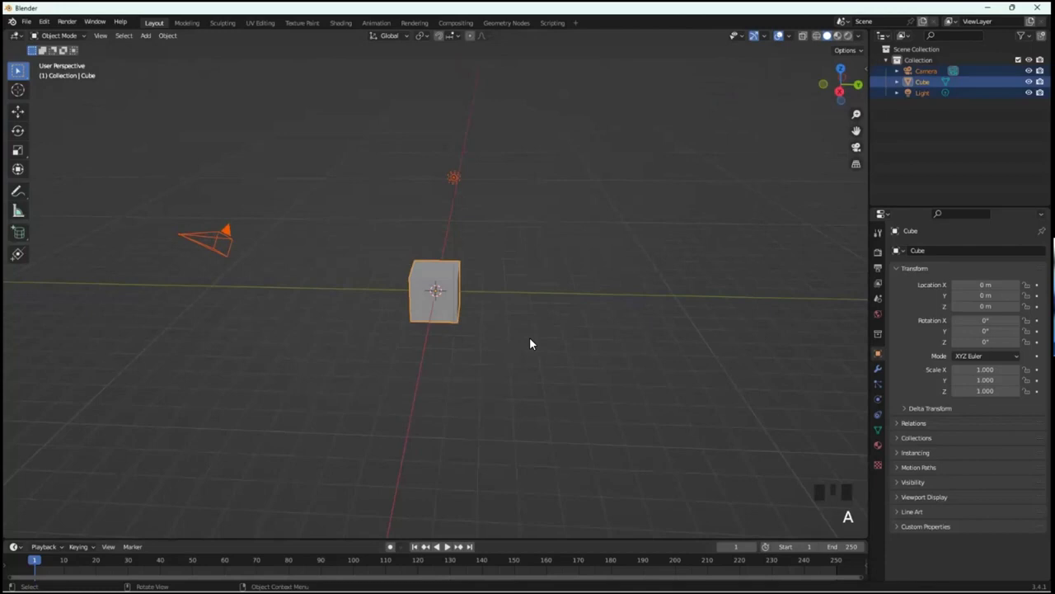
- Delete the default camera, cube and light, and import the SKM_NPC01 character model into the empty scene
key("Delete")
left_click(28, 22)
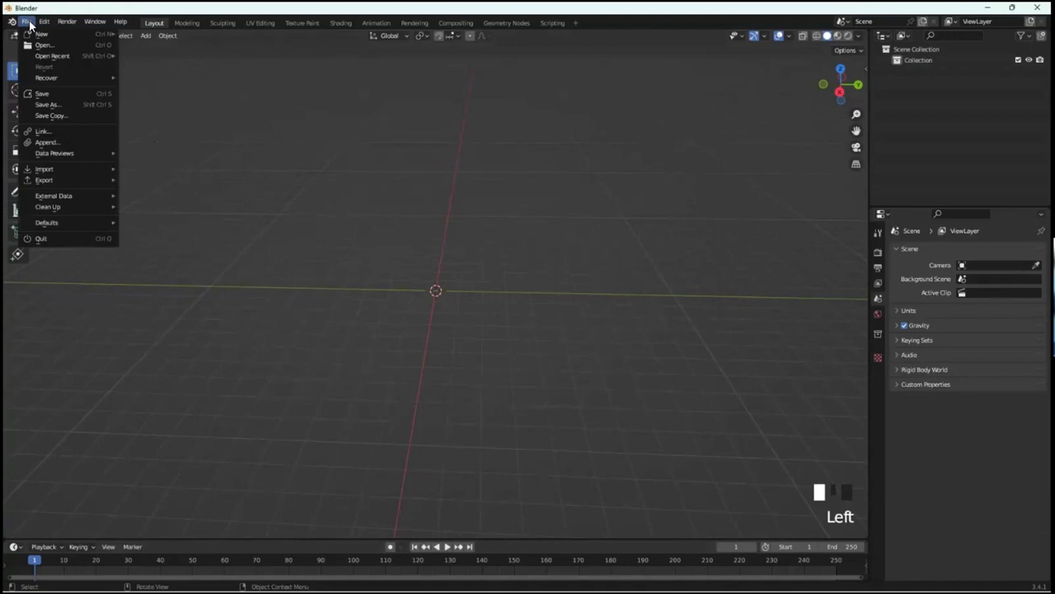
mouse_move(53, 178)
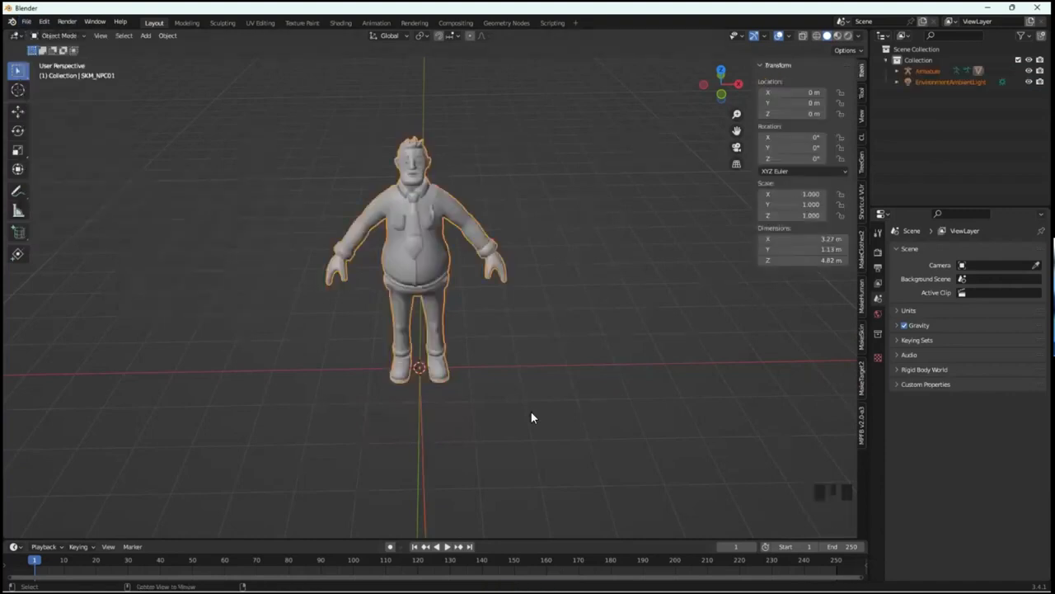
- Clear the character's parent while keeping its transformation, and apply its scale
key("alt+p")
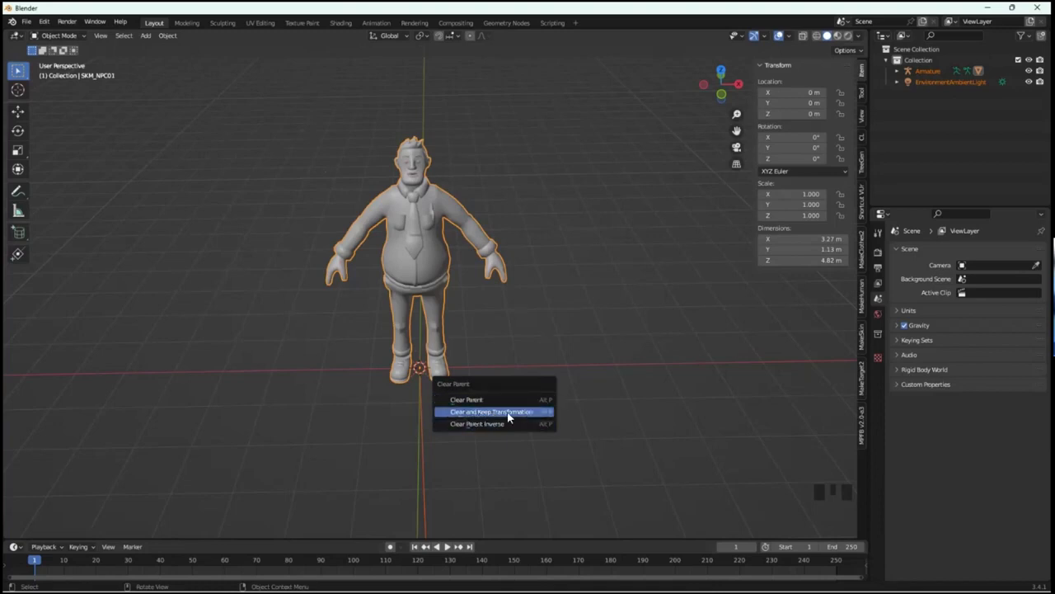
left_click(507, 412)
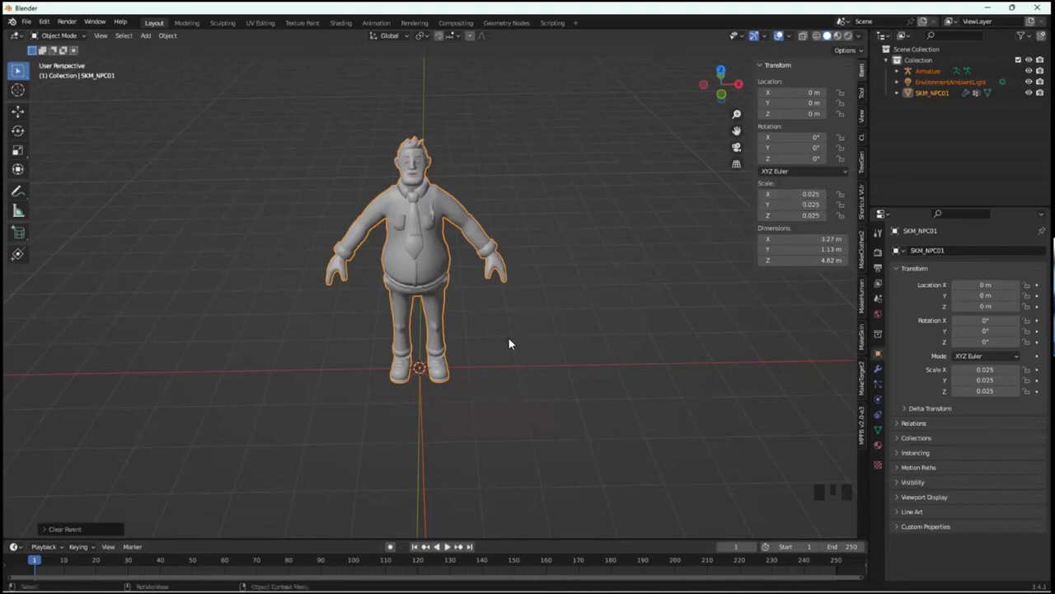
key("ctrl+a")
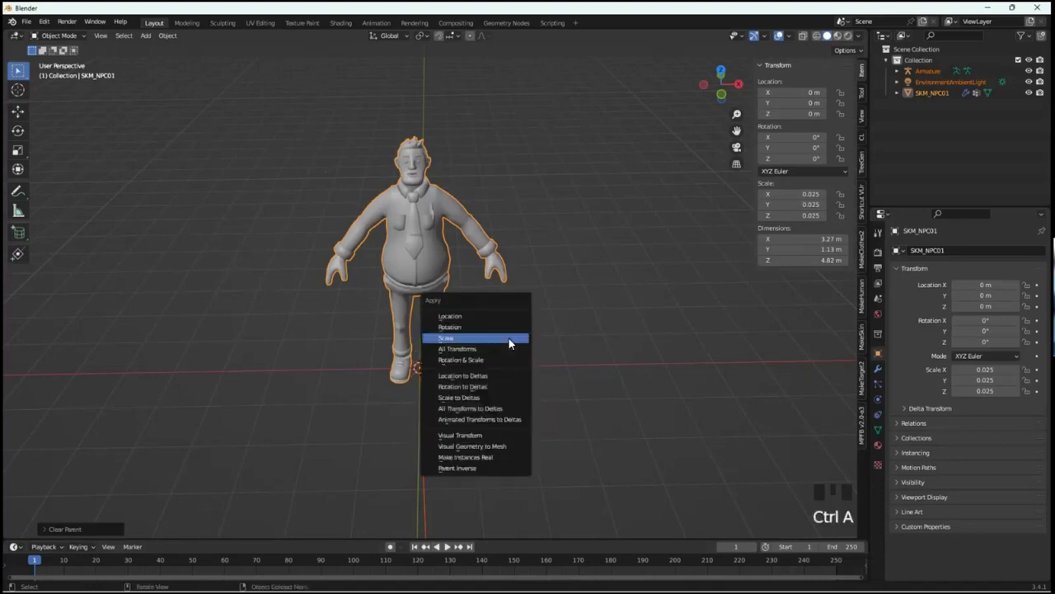
left_click(509, 338)
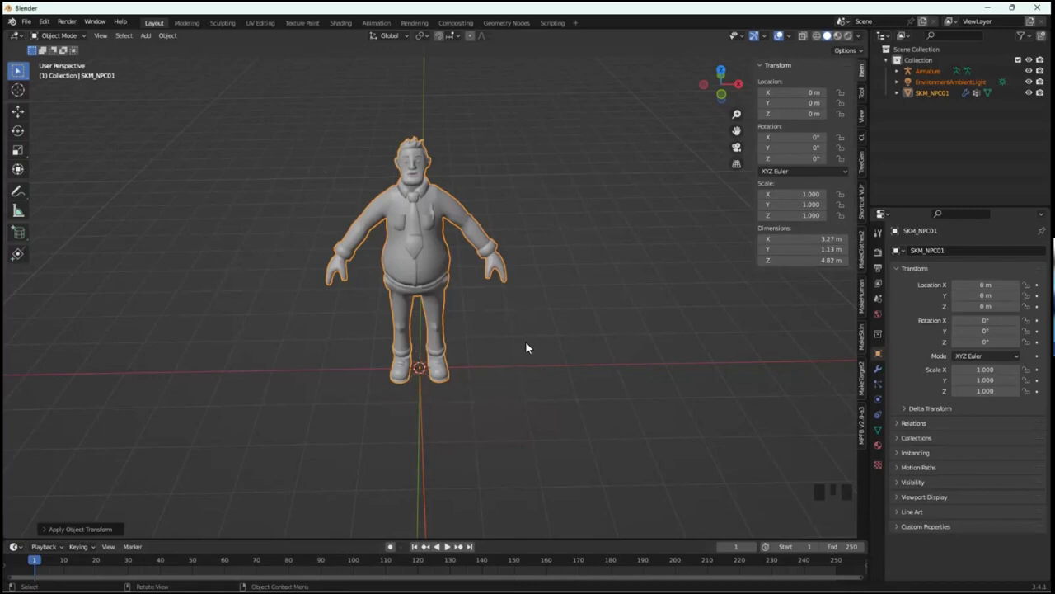
- Add a Basic Quadruped (Meta-Rig) armature at the character's feet
middle_click_drag(526, 347, 501, 352)
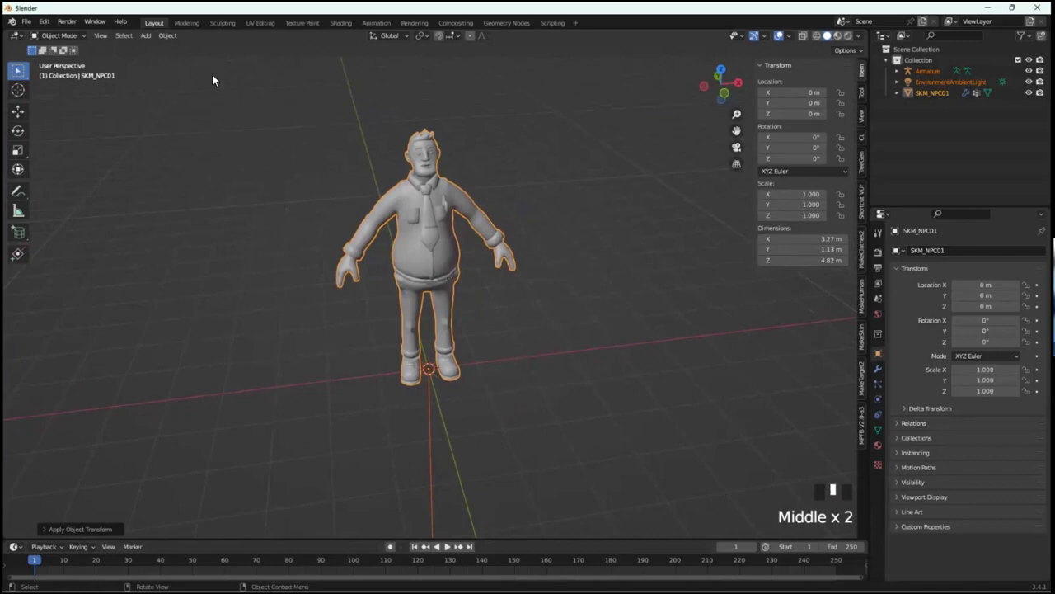
left_click(145, 37)
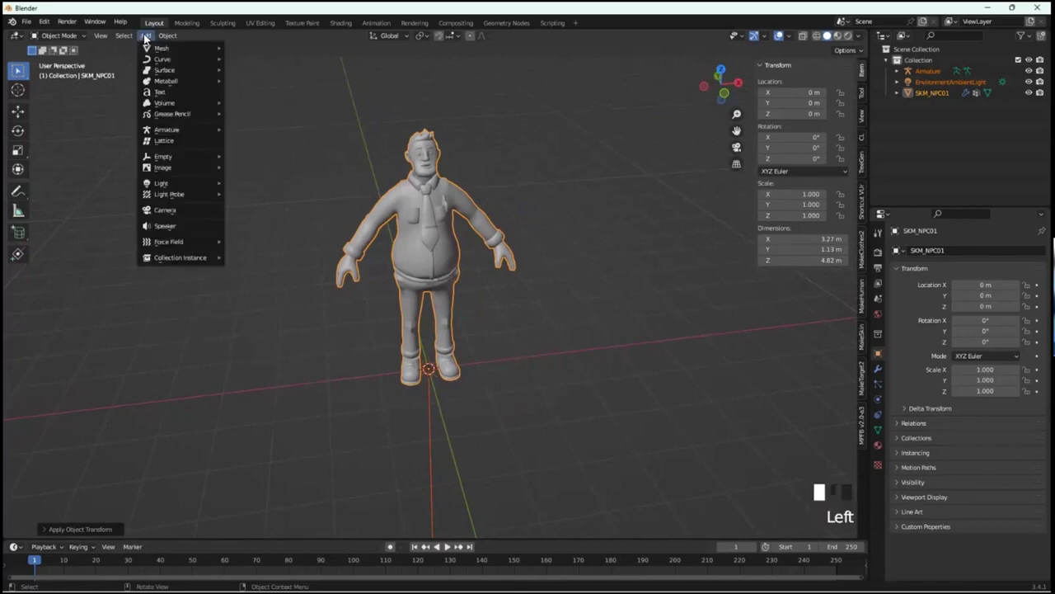
mouse_move(171, 131)
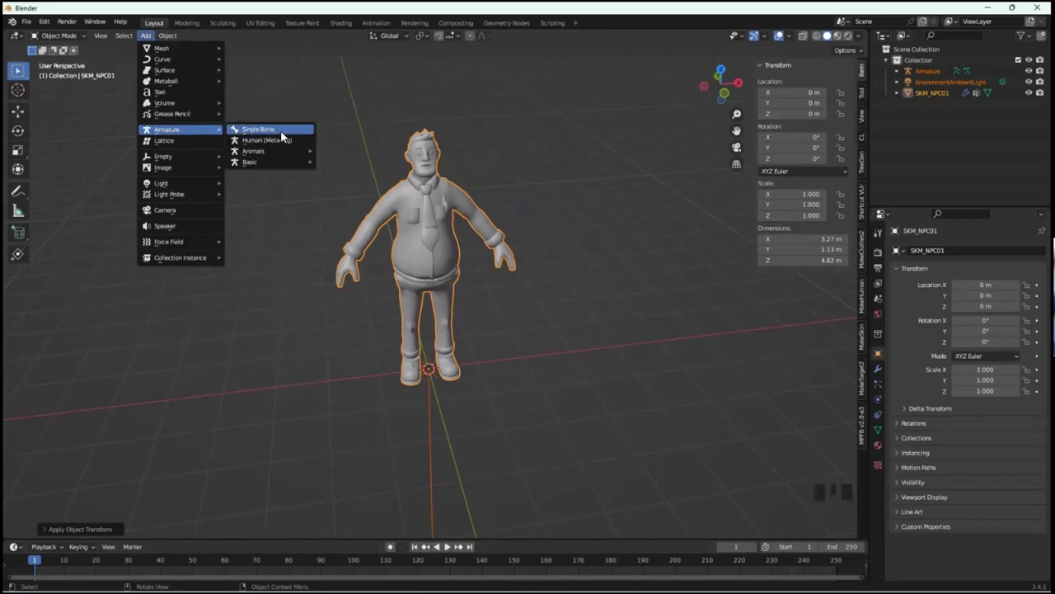
mouse_move(286, 163)
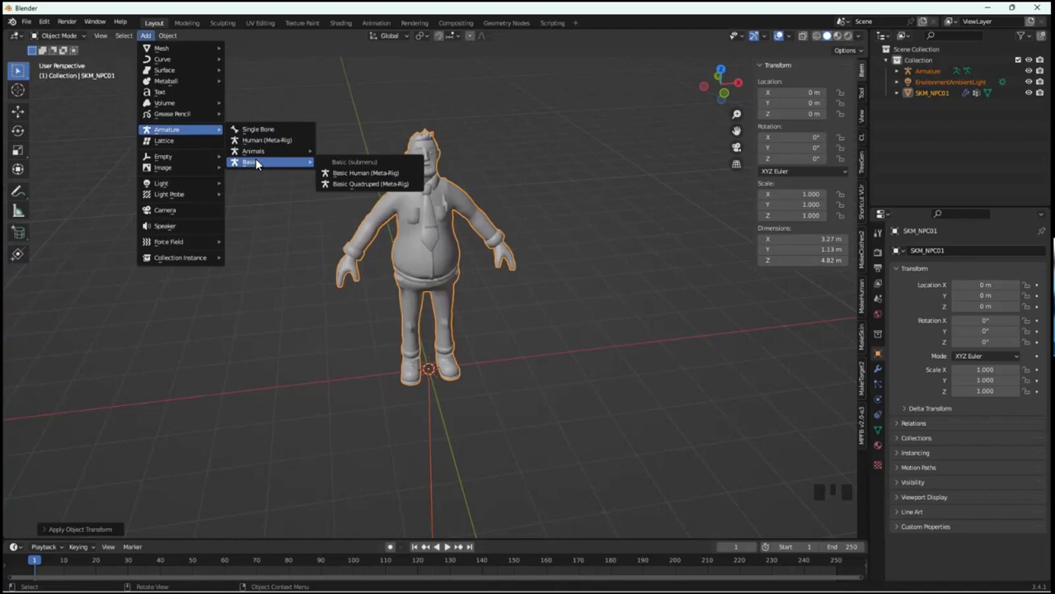
left_click(361, 184)
scroll(472, 402, "up", 2)
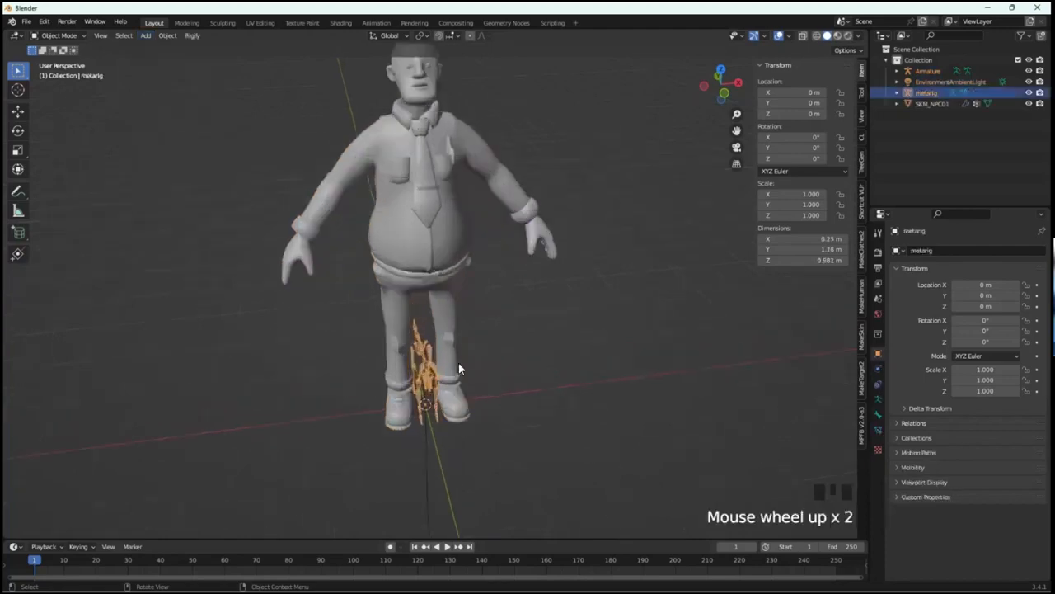
middle_click_drag(460, 365, 550, 393)
scroll(338, 355, "up", 2)
- Move the quadruped metarig along Y to about 1.97 m, clear of the character
left_click(520, 356)
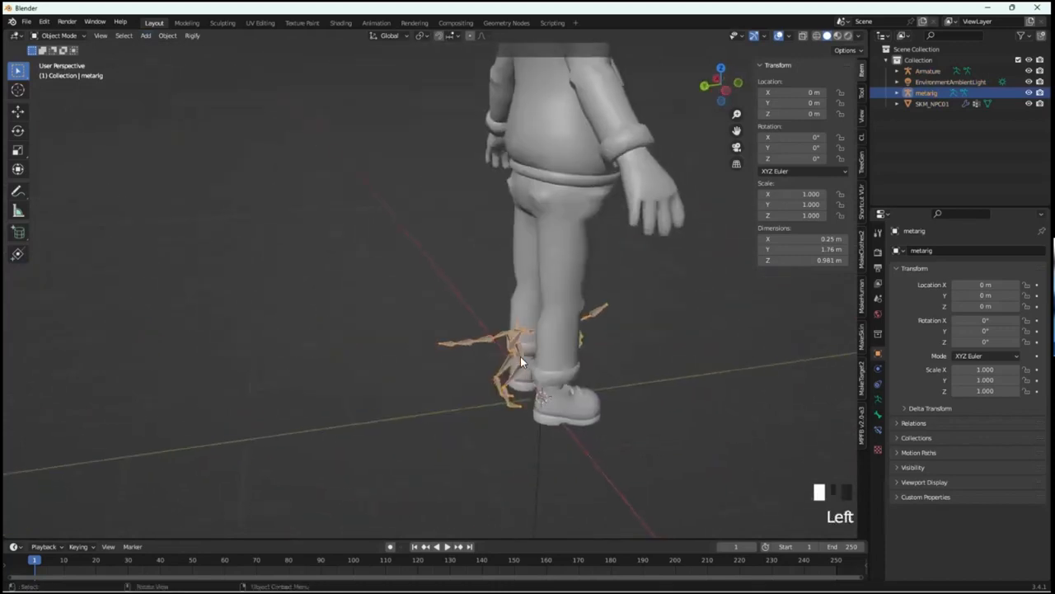
left_click(17, 111)
left_click_drag(494, 404, 307, 429)
scroll(380, 426, "up", 2)
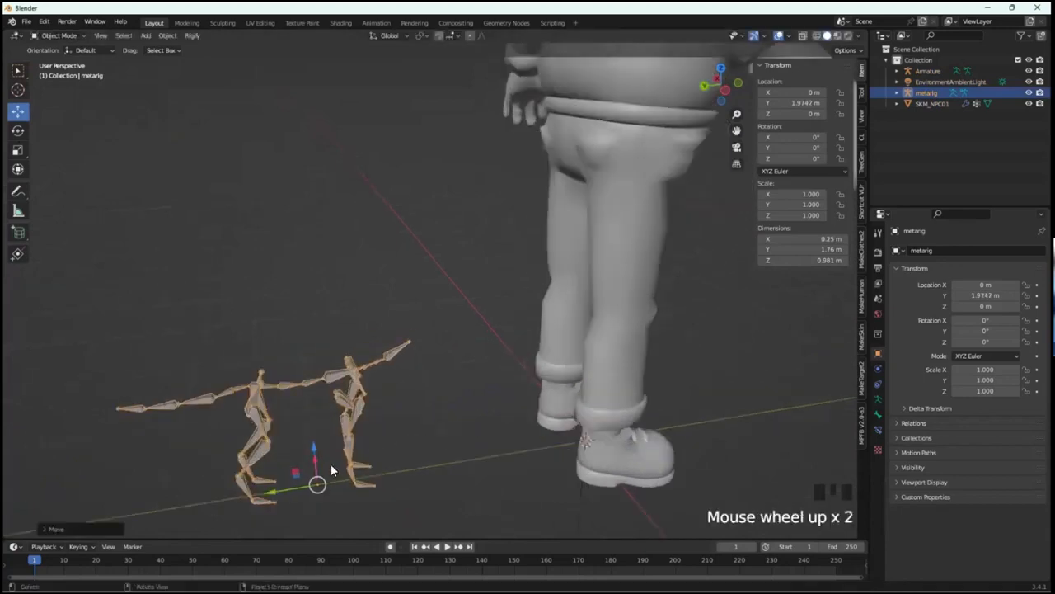
- Look over the quadruped metarig's bones from the side and delete the metarig
middle_click_drag(331, 463, 330, 383)
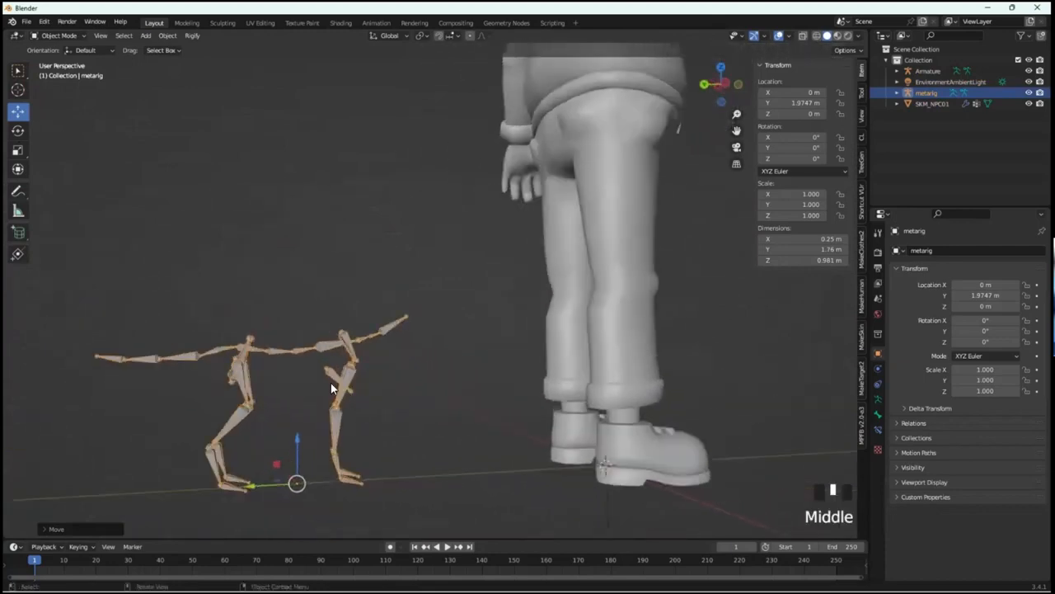
middle_click_drag(241, 380, 371, 417)
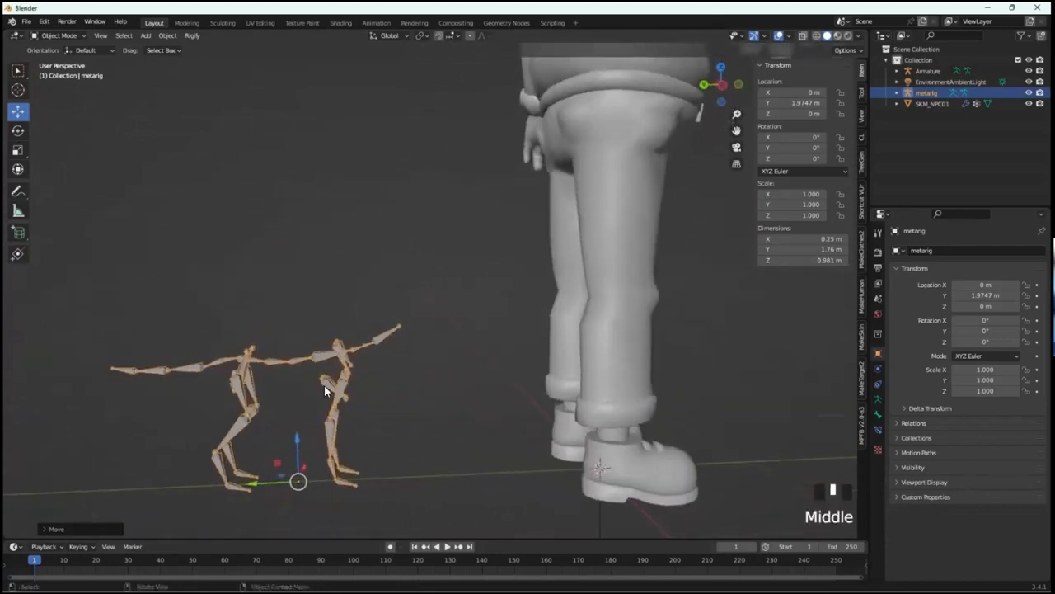
middle_click_drag(280, 385, 369, 402)
left_click(354, 404)
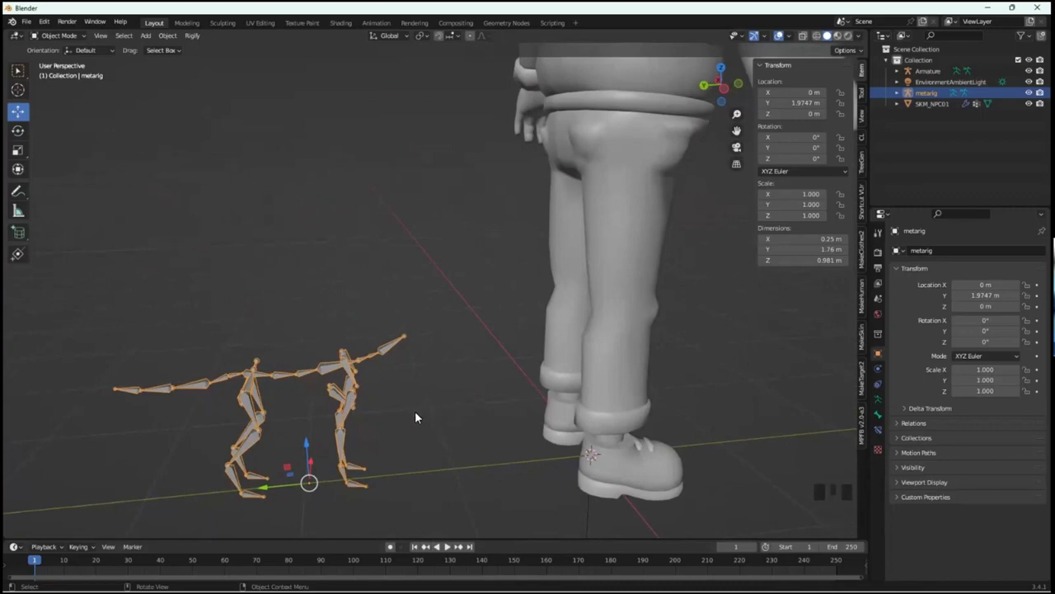
key("Delete")
- Add a Basic Human (Meta-Rig) armature at the character's feet
scroll(534, 361, "down", 5)
middle_click_drag(588, 344, 485, 210)
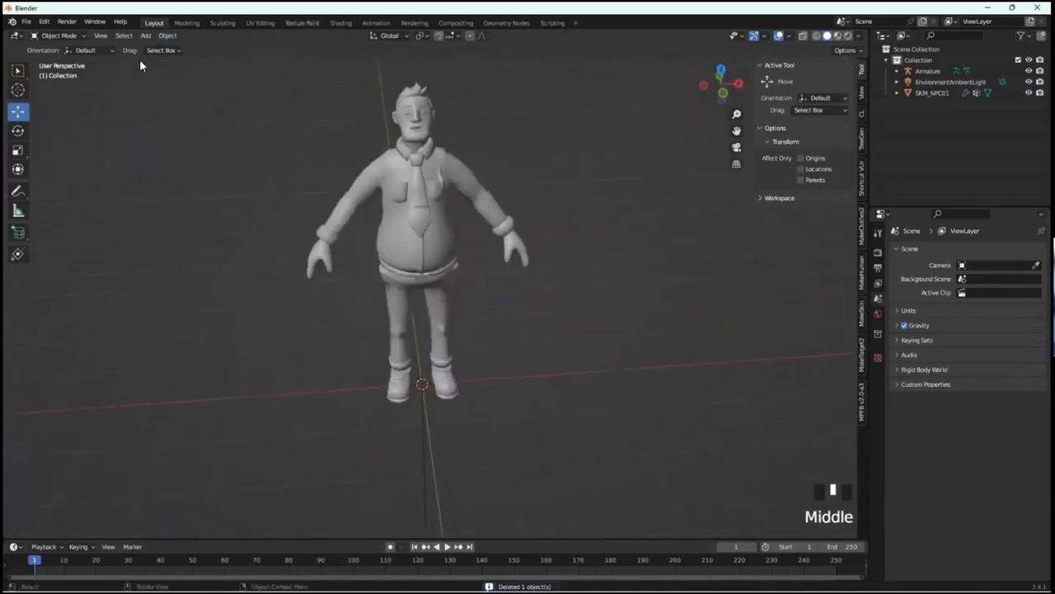
left_click(145, 36)
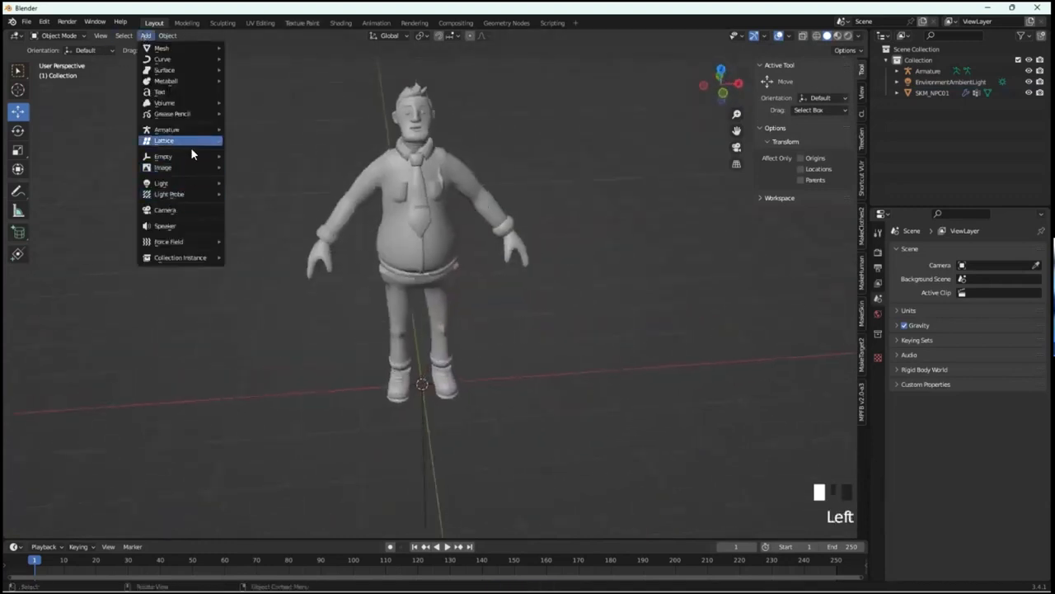
mouse_move(212, 134)
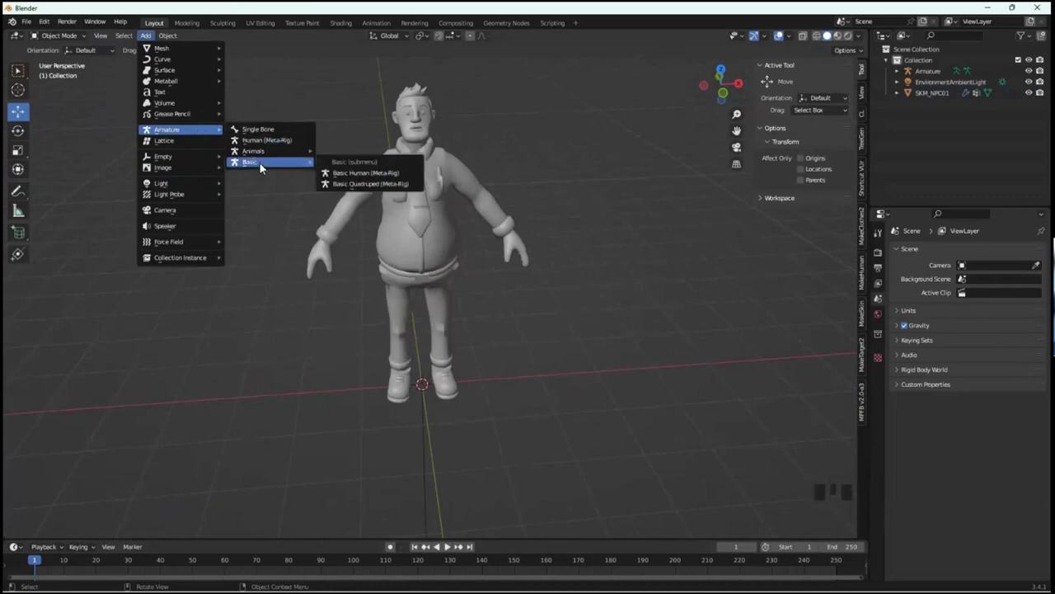
left_click(361, 173)
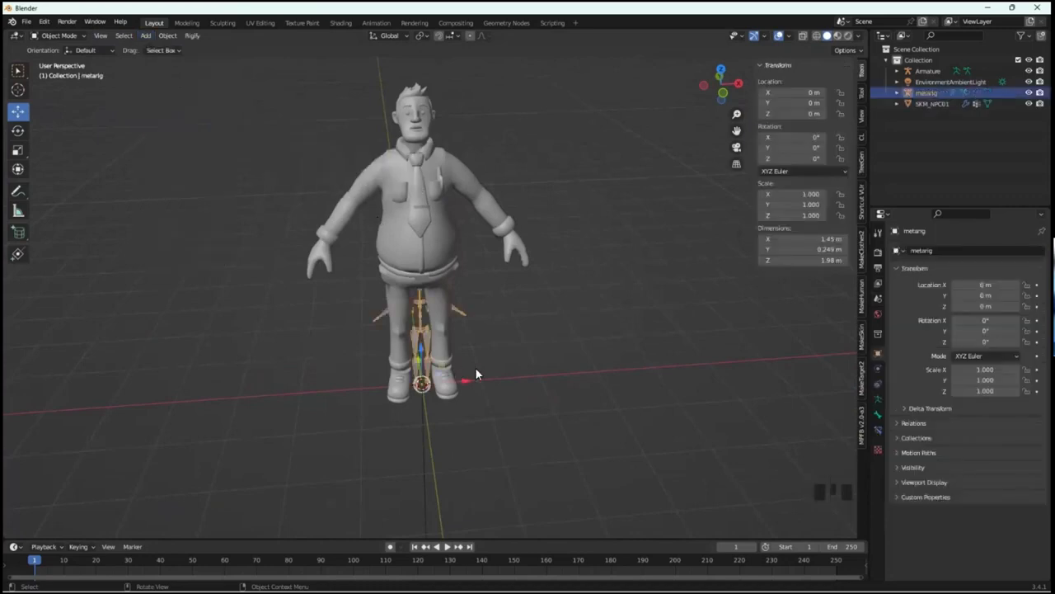
- Set the human metarig's viewport display to In Front so its bones draw over the character mesh
middle_click_drag(485, 347, 460, 344)
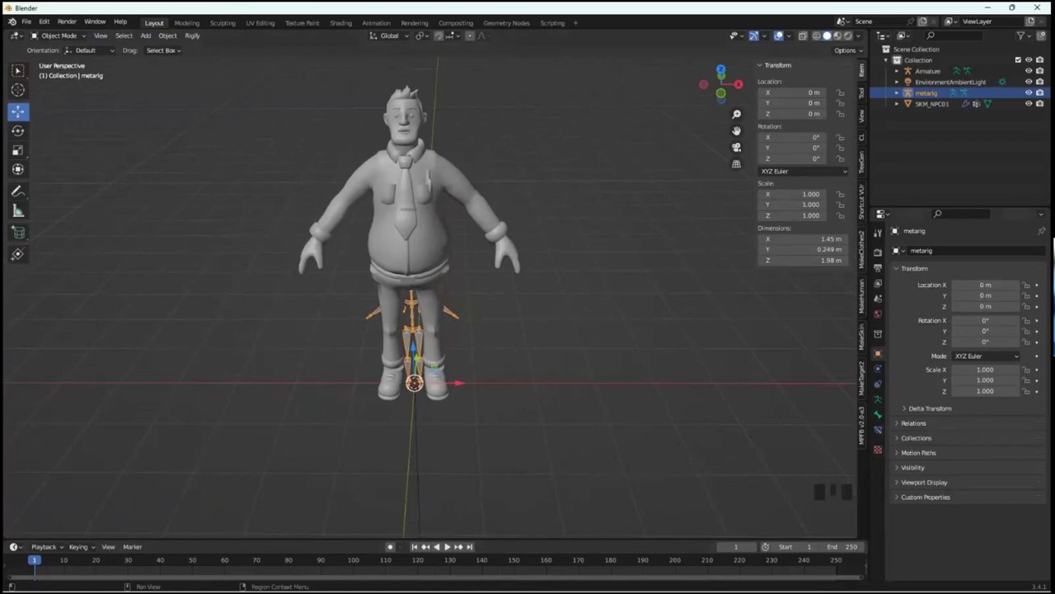
left_click(877, 397)
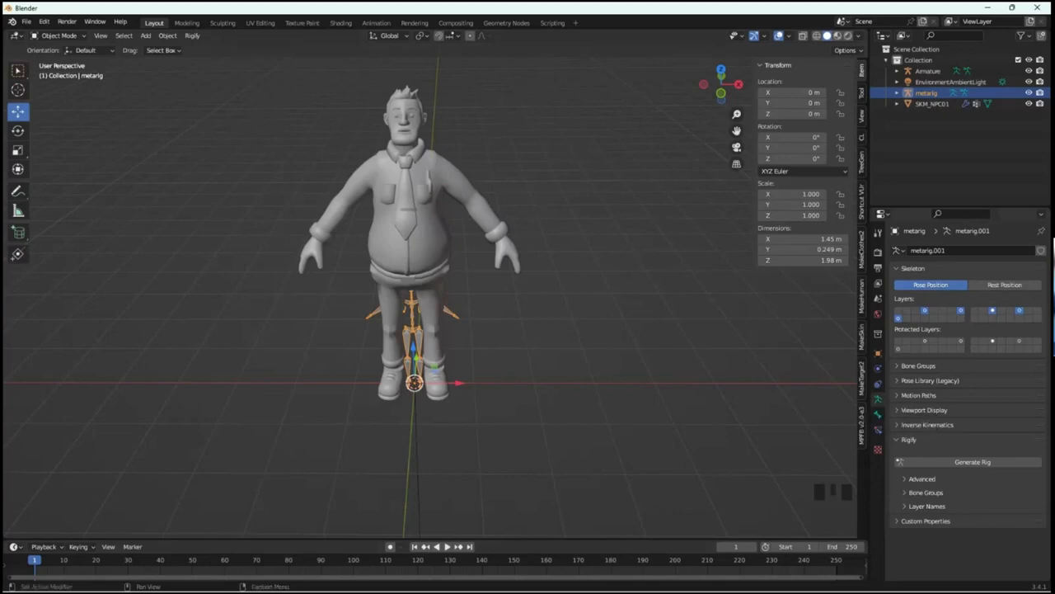
left_click(925, 410)
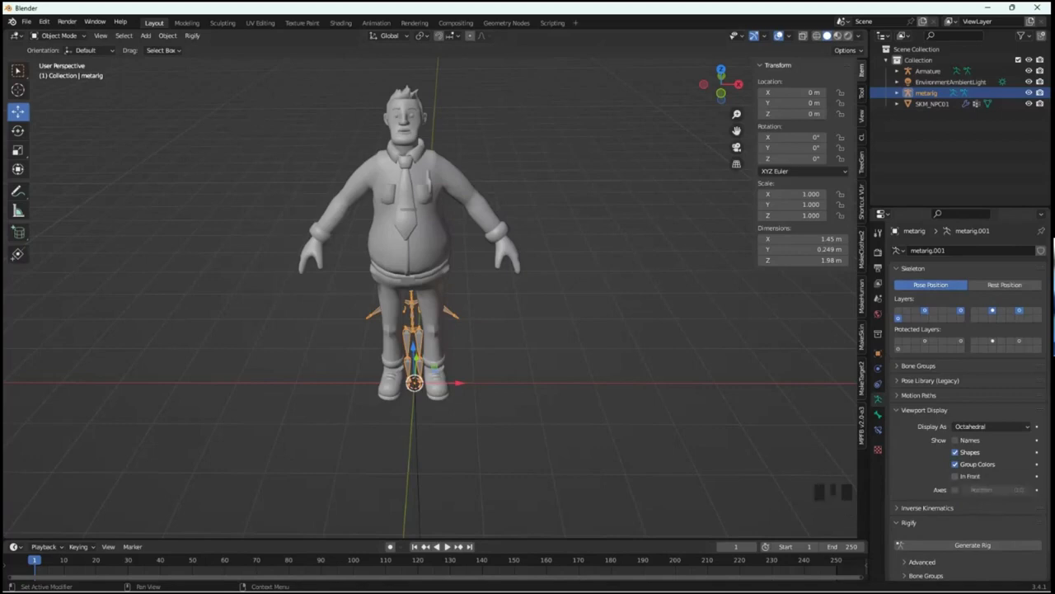
left_click(955, 476)
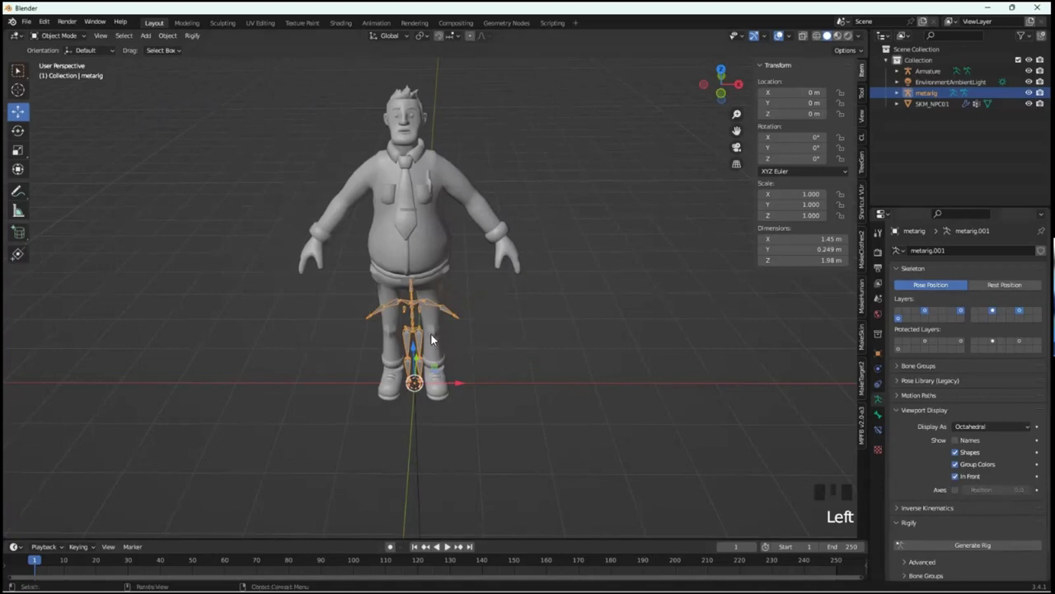
- Scale the human metarig uniformly to about 2.305 to roughly match the character's height
scroll(431, 338, "up", 1)
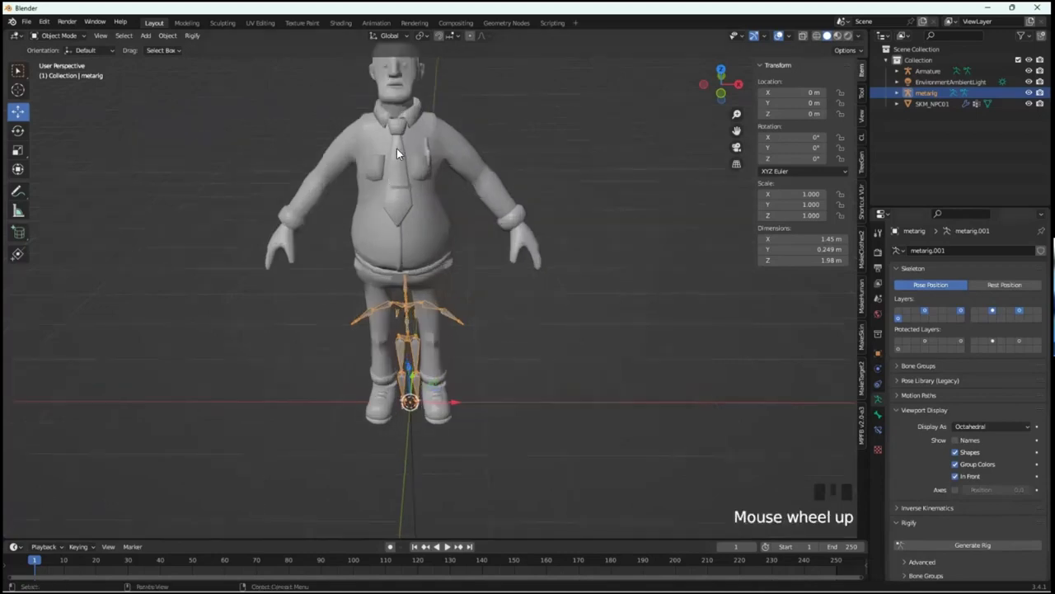
mouse_move(514, 358)
middle_mouse_down()
mouse_move(470, 378)
mouse_move(555, 365)
mouse_move(523, 377)
mouse_move(509, 358)
middle_mouse_up()
scroll(523, 380, "down", 1)
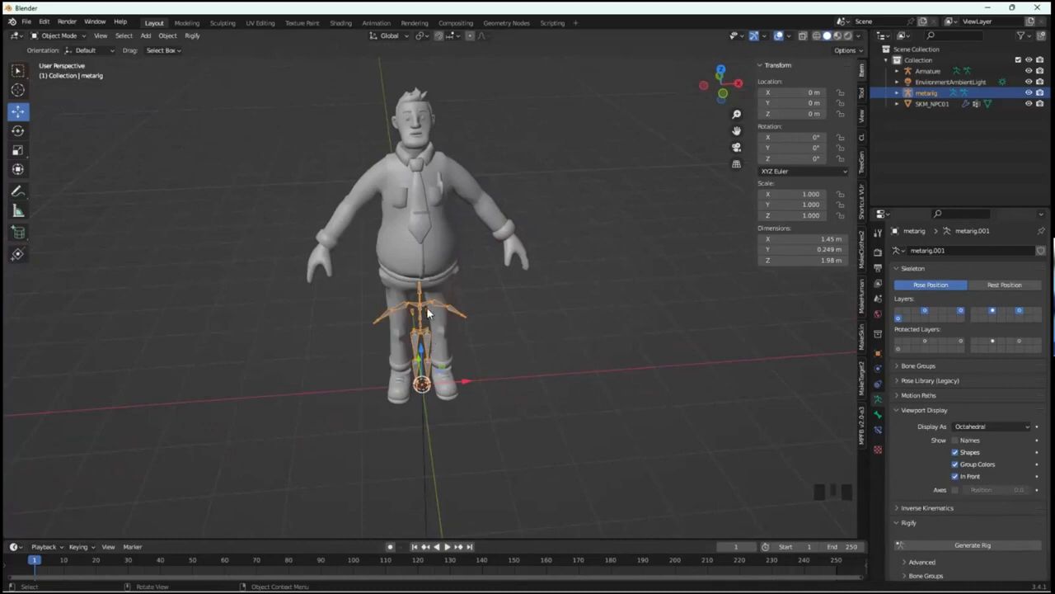
left_click(554, 370)
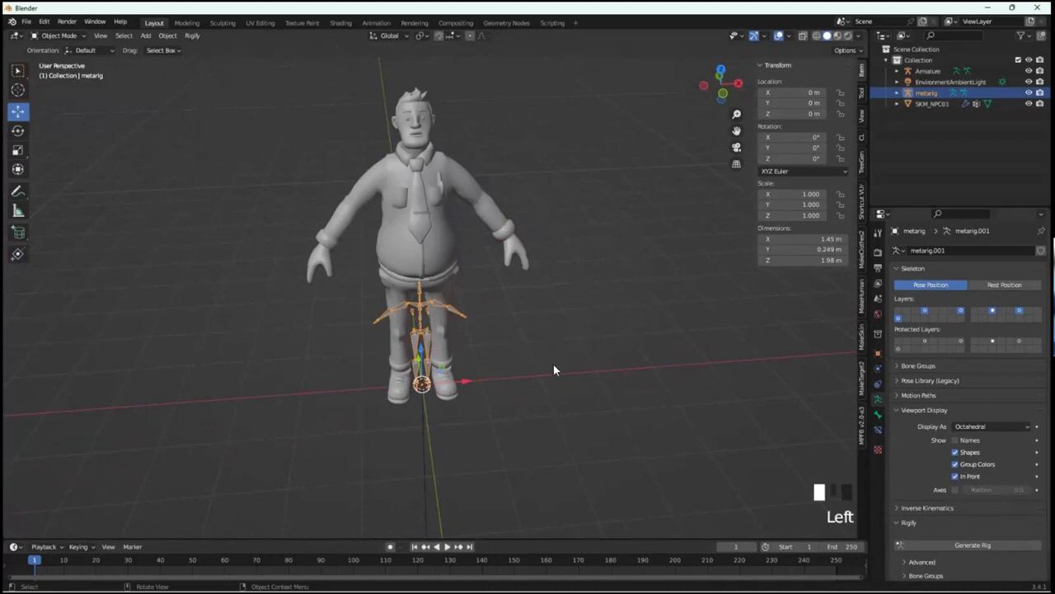
left_click(426, 338)
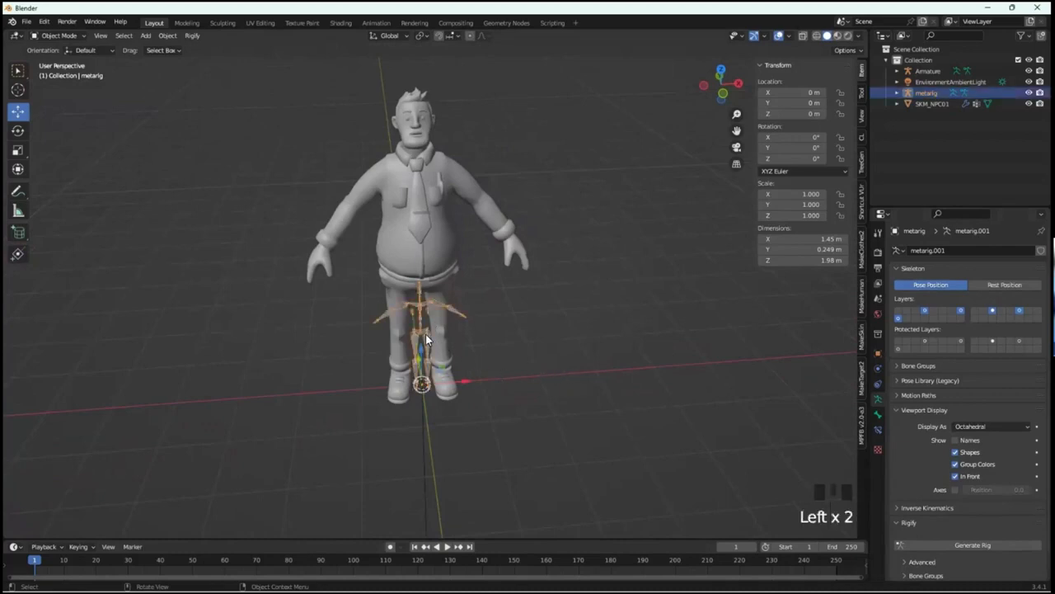
key("s")
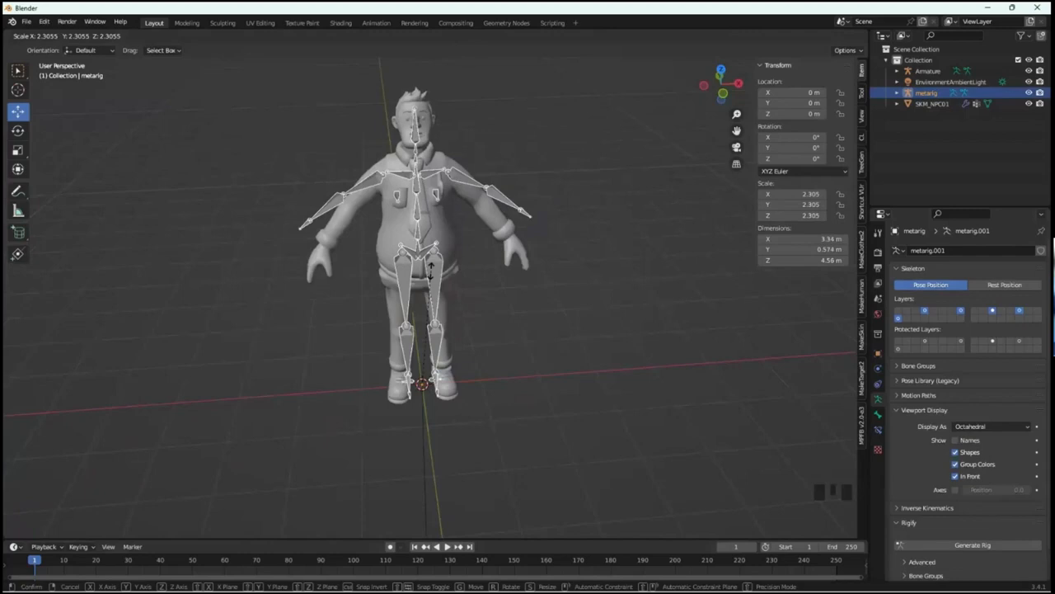
left_click(429, 270)
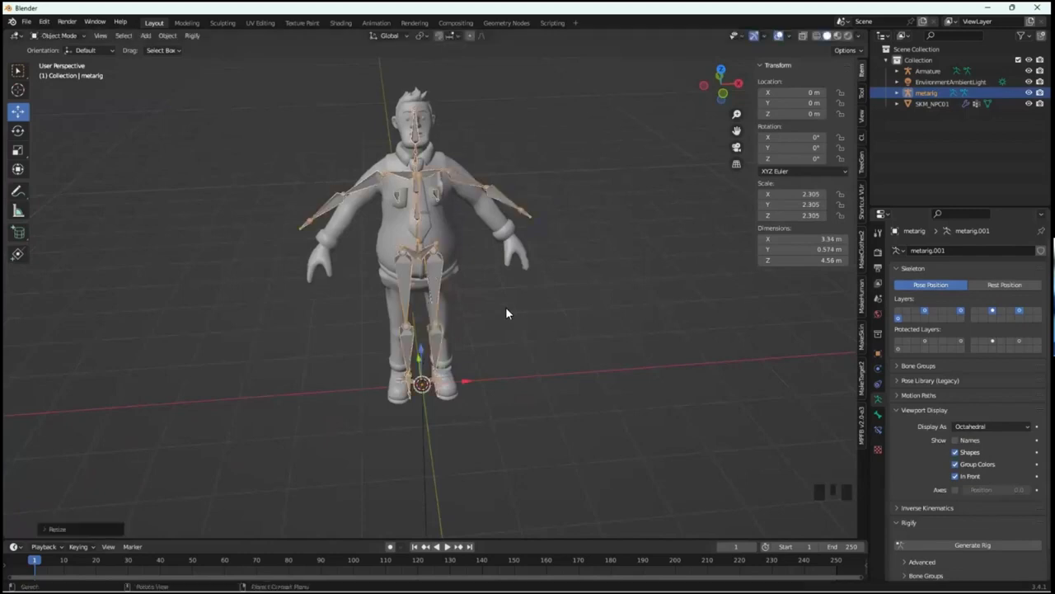
- Switch the scaled human metarig to Edit Mode for adjusting its bones
middle_click_drag(505, 307, 525, 320)
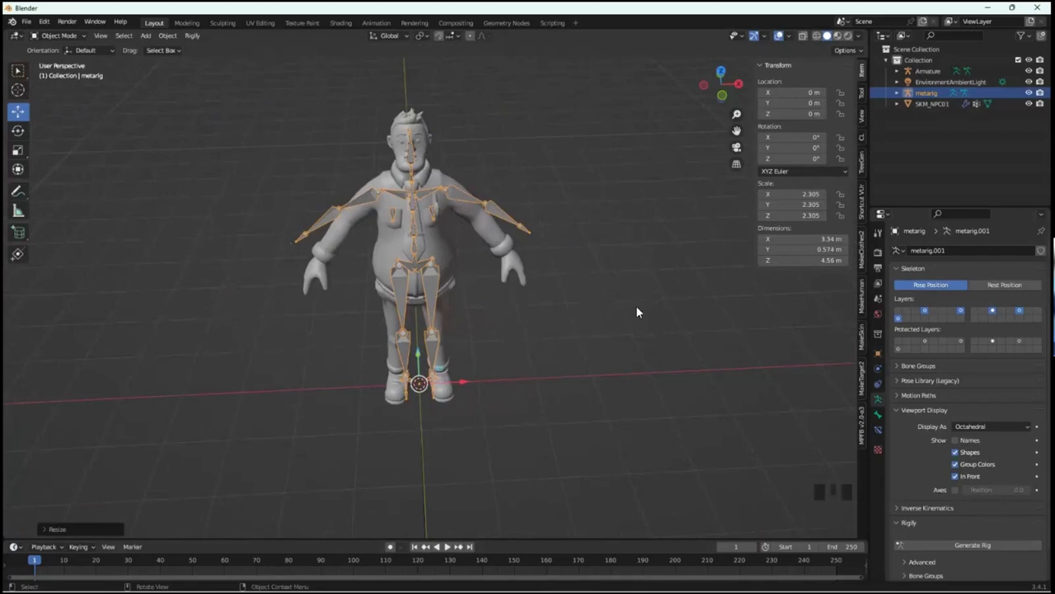
middle_click_drag(479, 361, 520, 371)
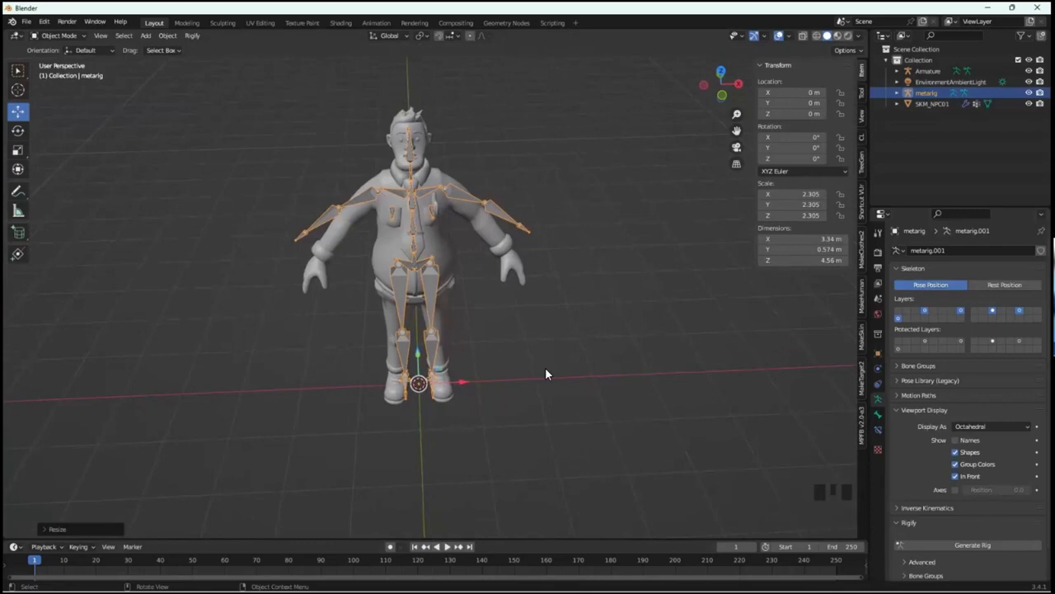
left_click(82, 33)
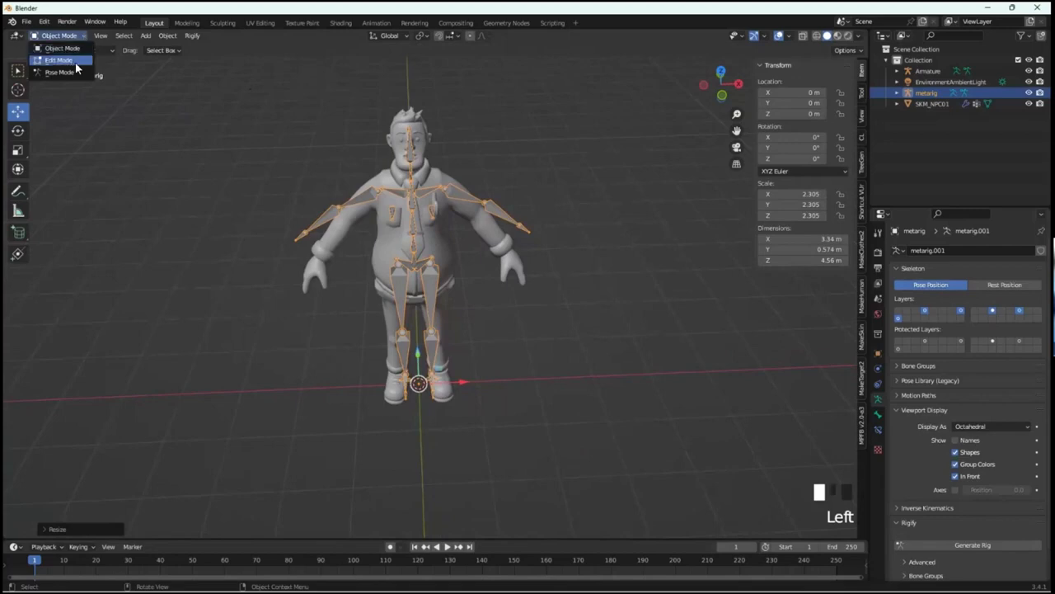
left_click(75, 62)
scroll(395, 275, "up", 2)
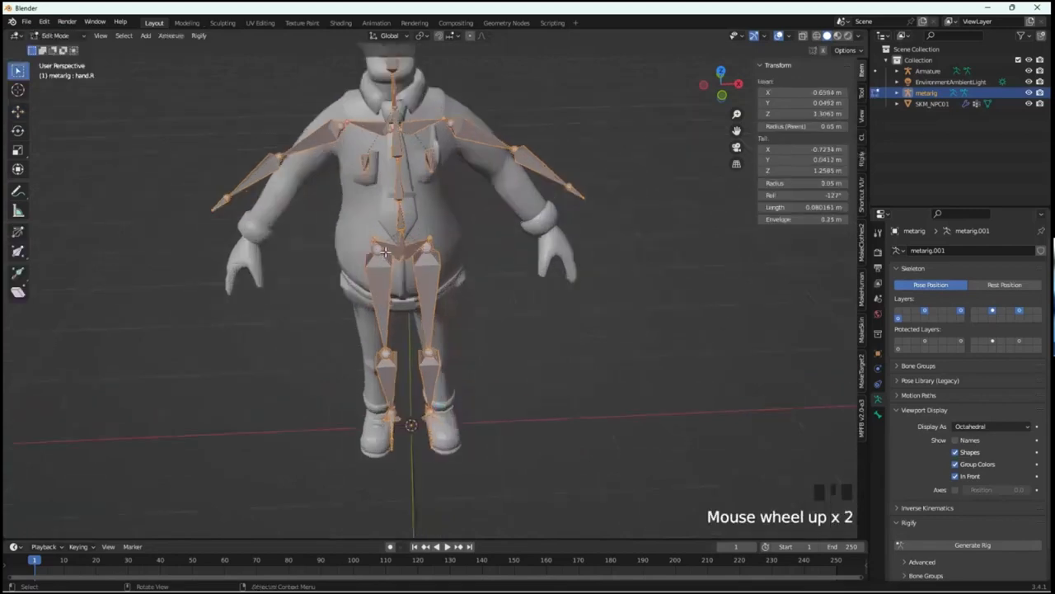
middle_click(395, 274)
middle_click_drag(395, 274, 389, 290)
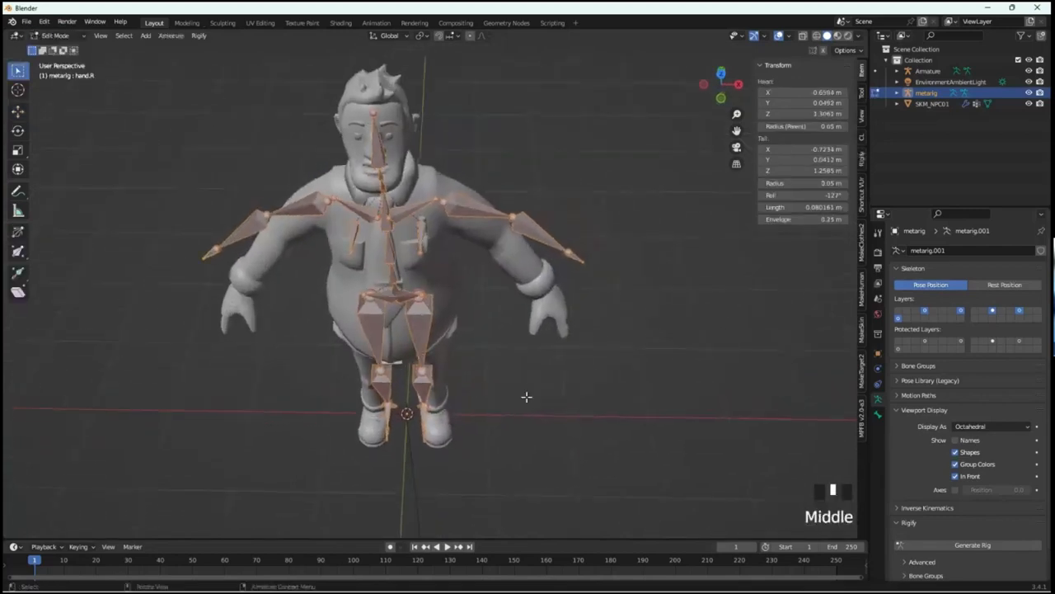
- Enable X-Axis Mirror for editing the metarig's bones and clear the bone selection
mouse_move(560, 411)
middle_mouse_down()
mouse_move(578, 412)
mouse_move(575, 396)
middle_mouse_up()
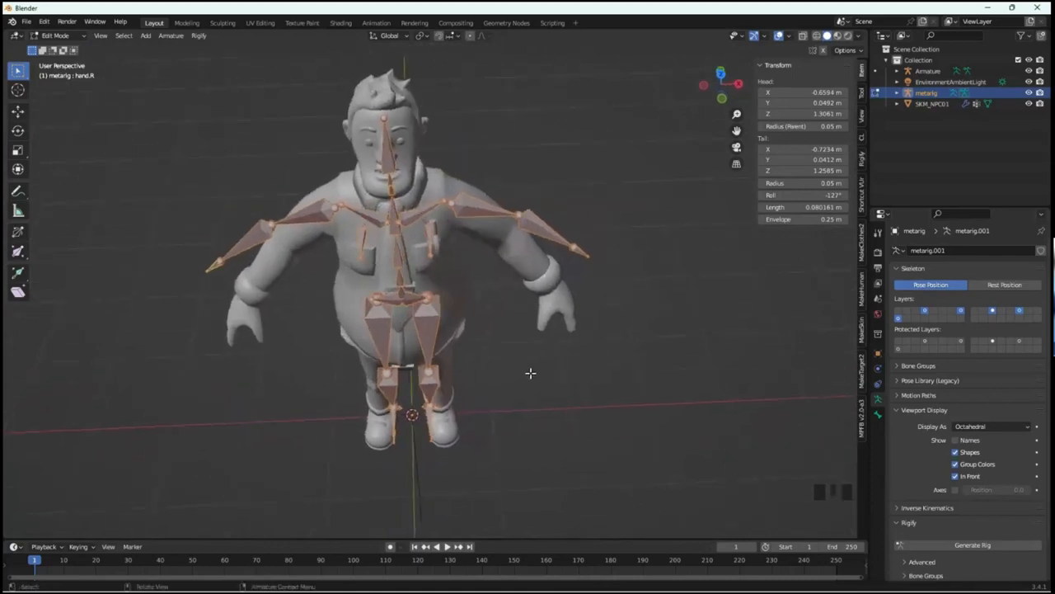
middle_click_drag(530, 372, 536, 235)
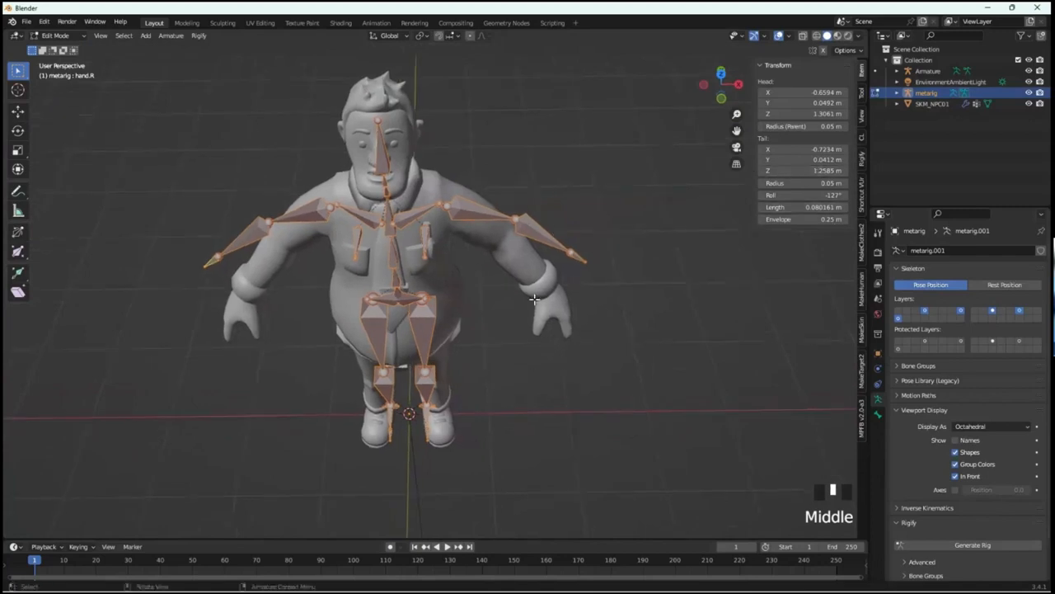
middle_click_drag(575, 388, 591, 373)
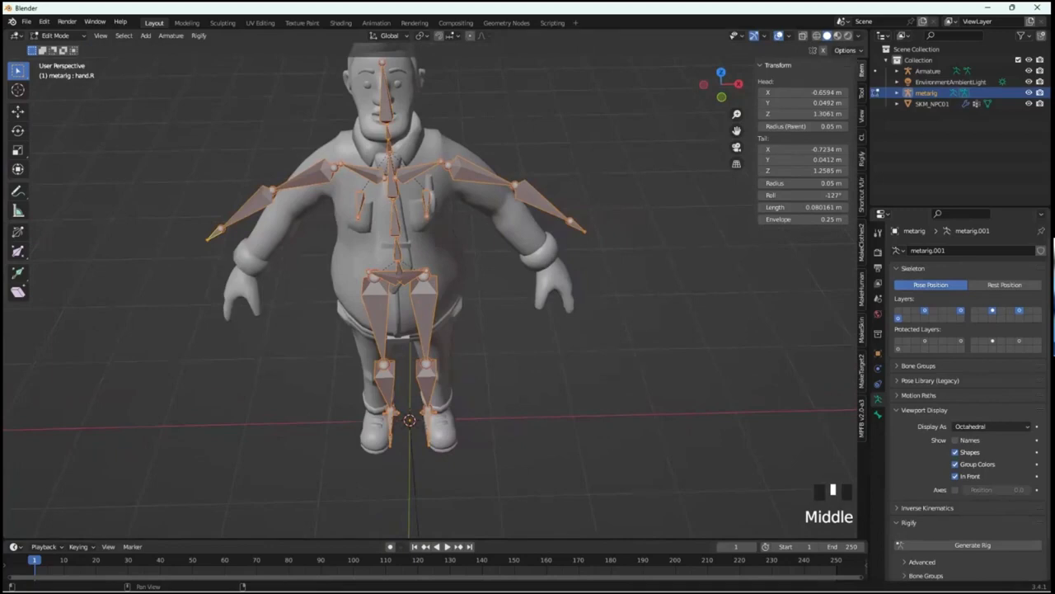
left_click(846, 51)
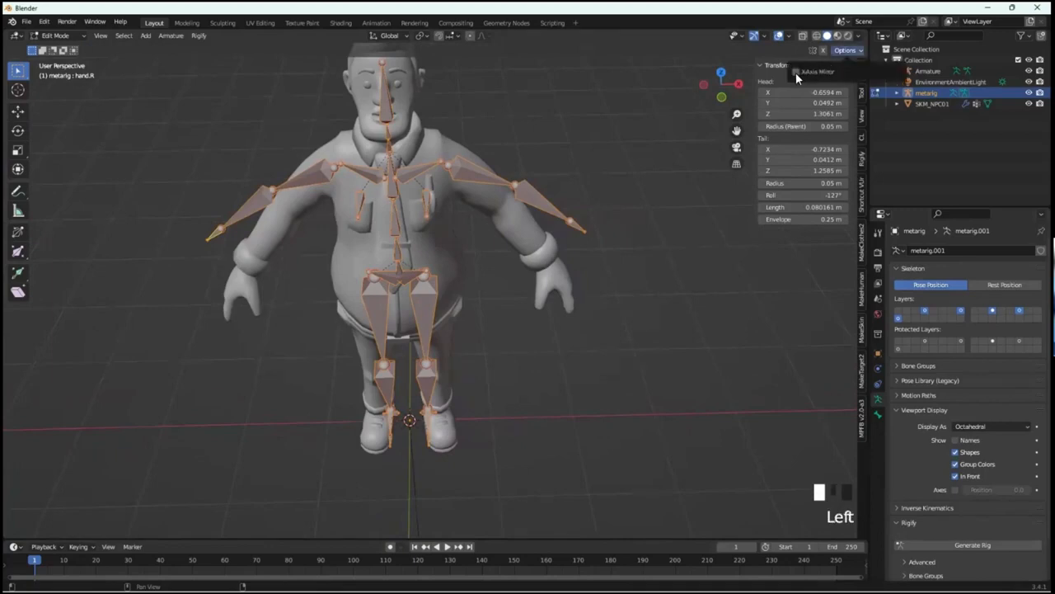
scroll(476, 295, "up", 2)
left_click(481, 299)
middle_click_drag(482, 298, 516, 288)
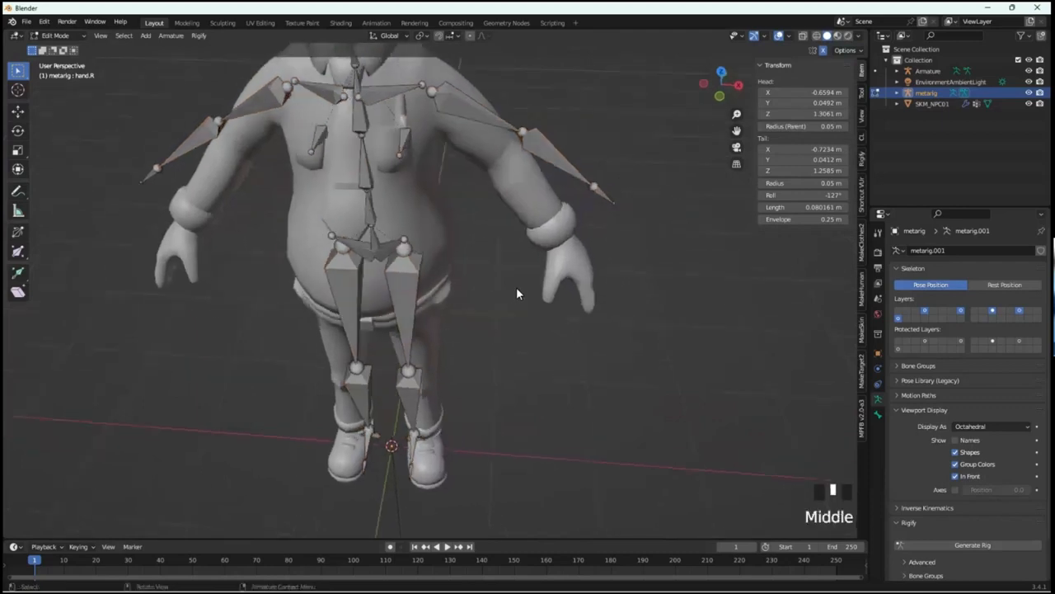
scroll(521, 288, "down", 2)
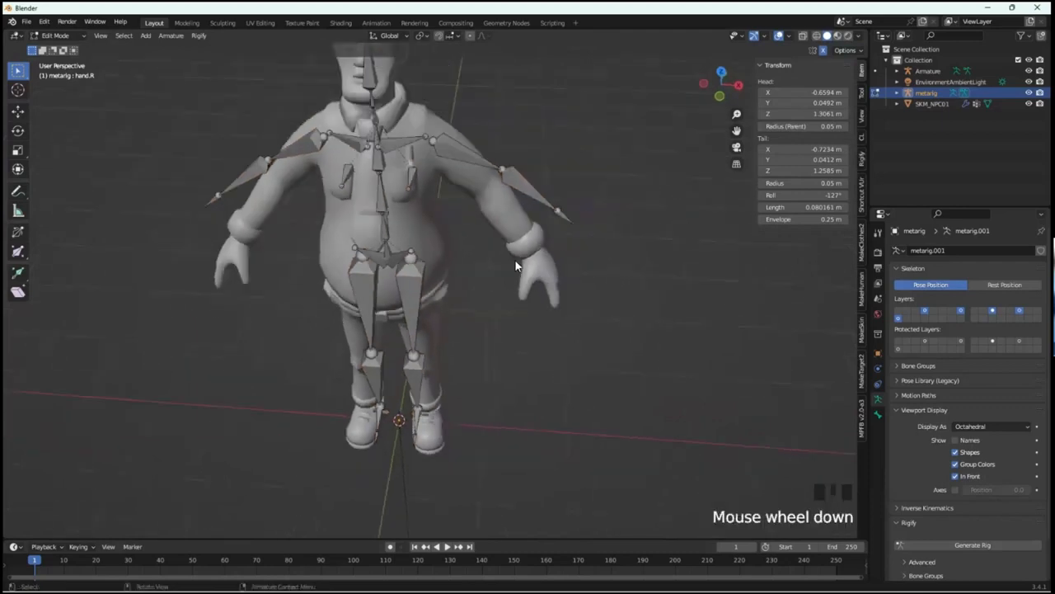
- Move the left elbow joint down and inward onto the character's arm, to about X 0.403 m and Z 1.338 m
left_click(501, 170)
key("g")
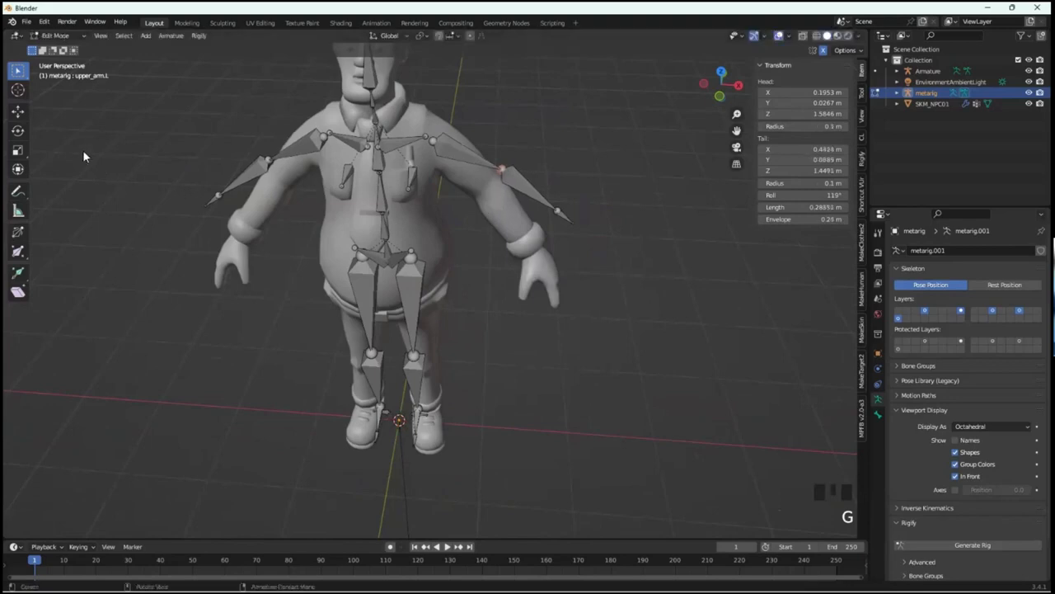
left_click(17, 111)
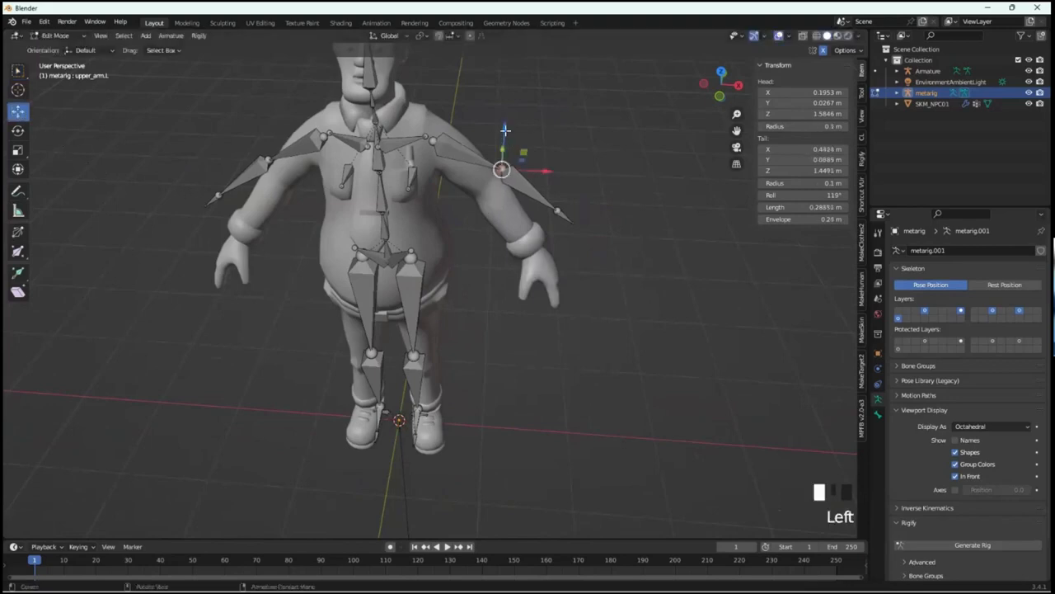
left_click_drag(506, 130, 495, 165)
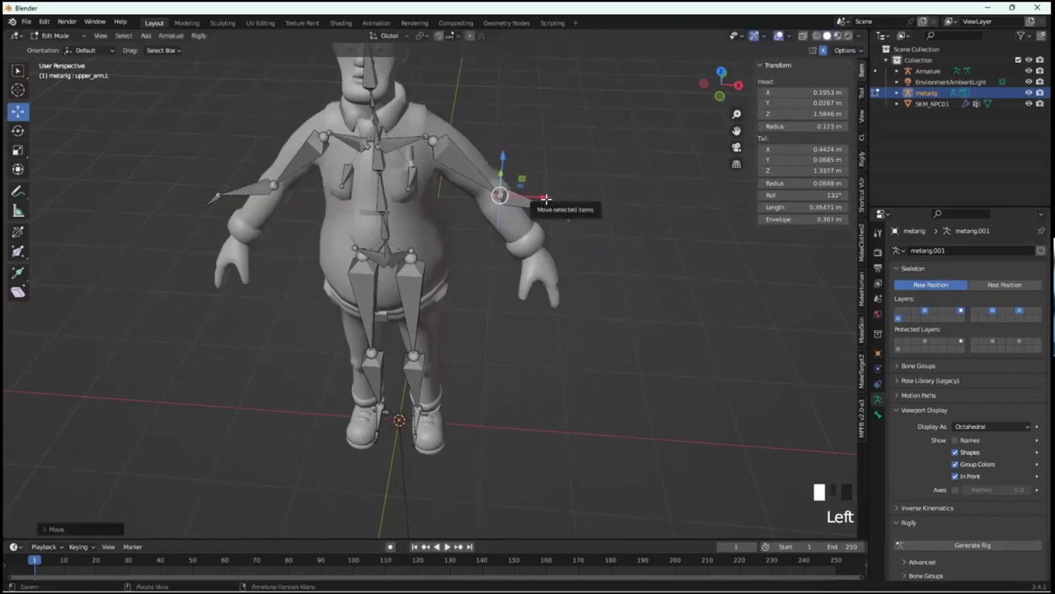
left_click_drag(549, 202, 536, 198)
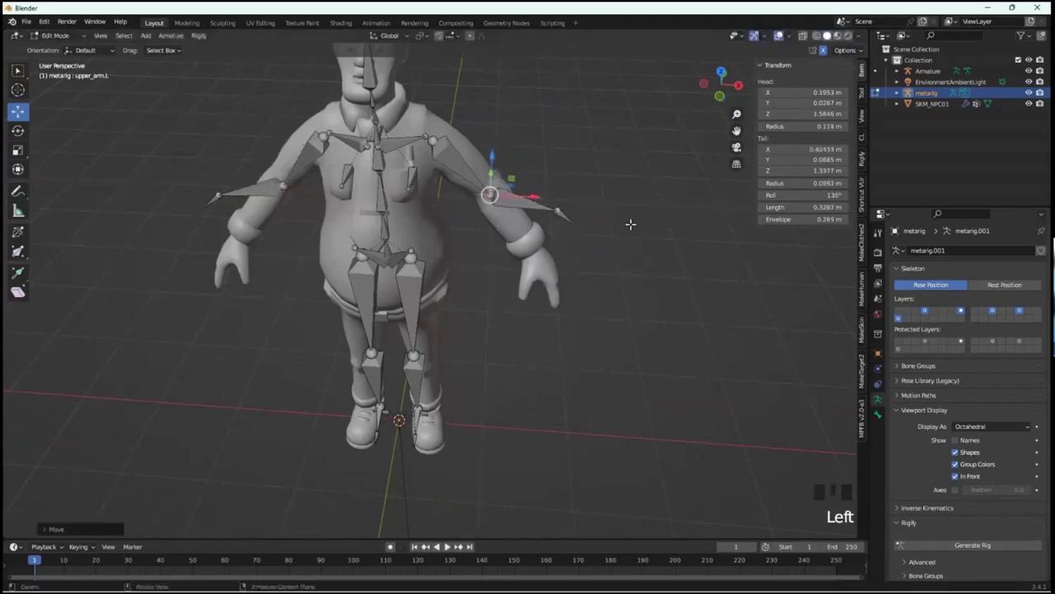
- Move the left wrist joint down and inward to the character's cuff, at about X 0.572 m and Z 1.104 m
left_click(558, 212)
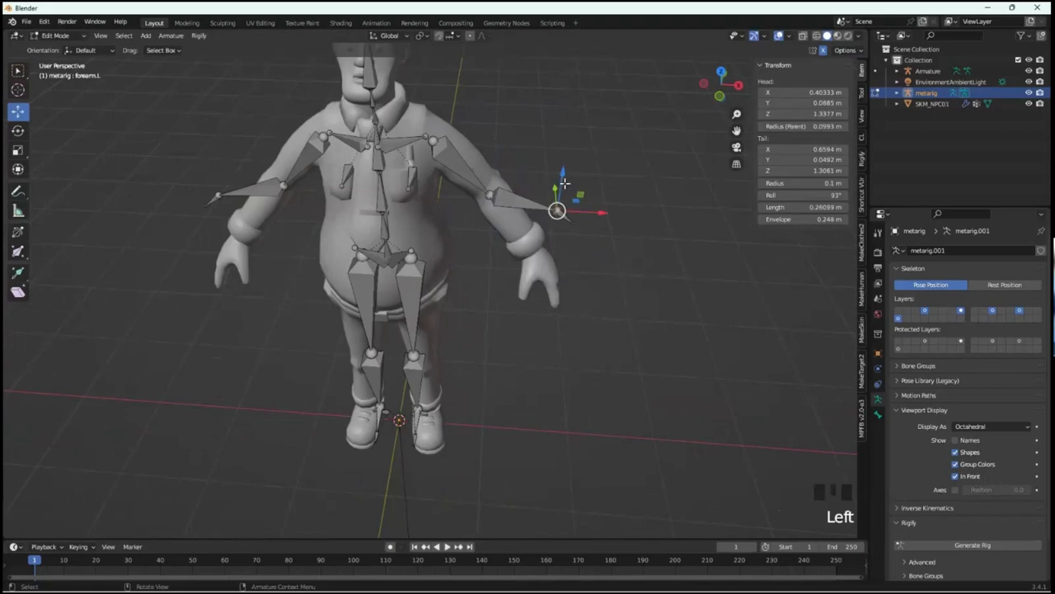
left_click_drag(565, 174, 552, 218)
left_click_drag(601, 257, 574, 251)
- Move the tip of the left hand bone down and inward so the bone lies inside the character's hand
left_click(574, 225)
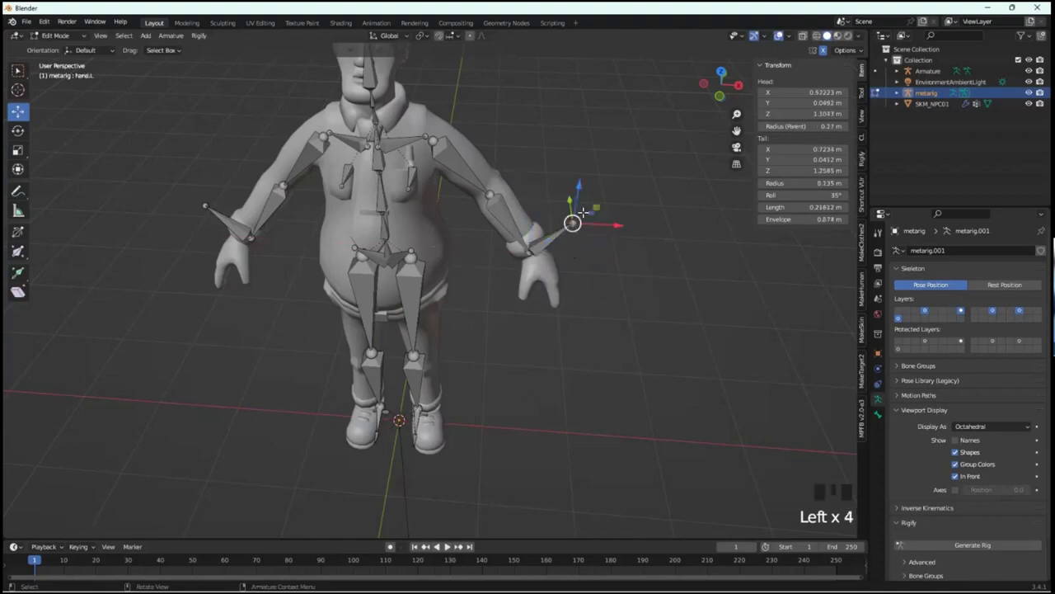
left_click_drag(579, 191, 558, 265)
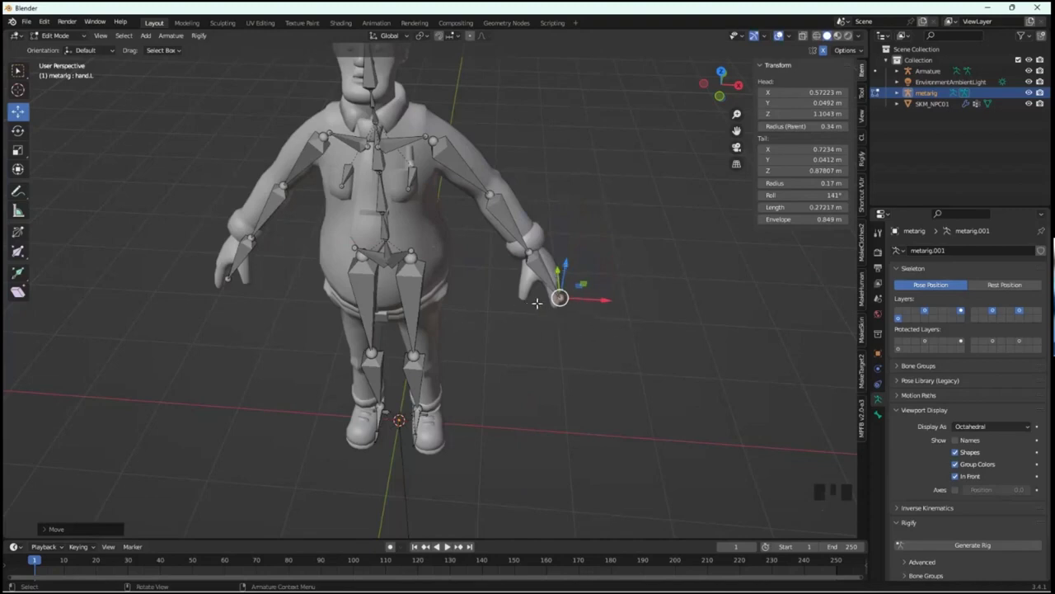
middle_click_drag(537, 303, 522, 310)
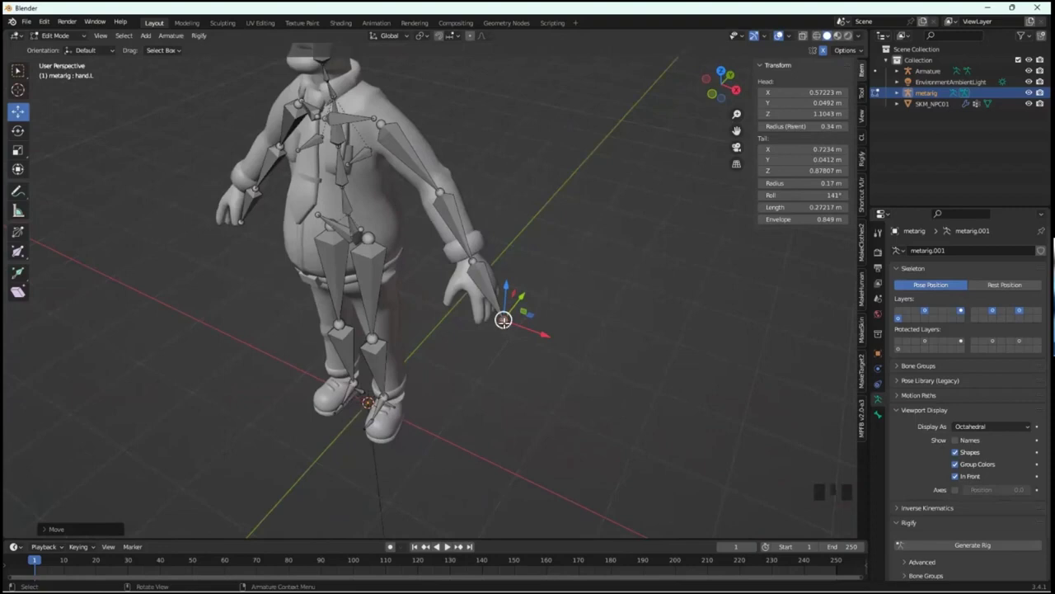
key("Left")
key("g")
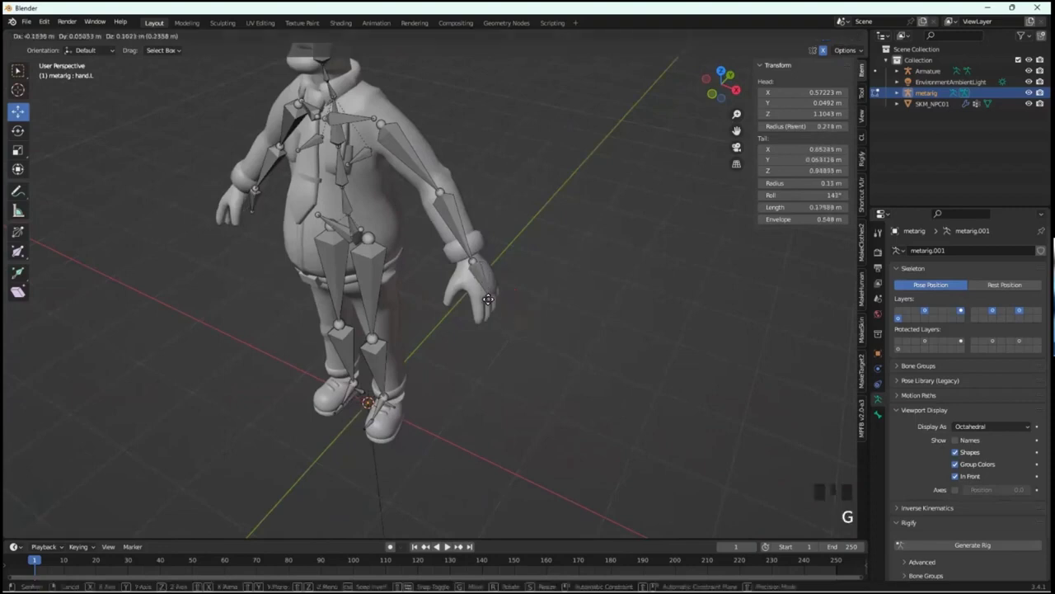
left_click(485, 295)
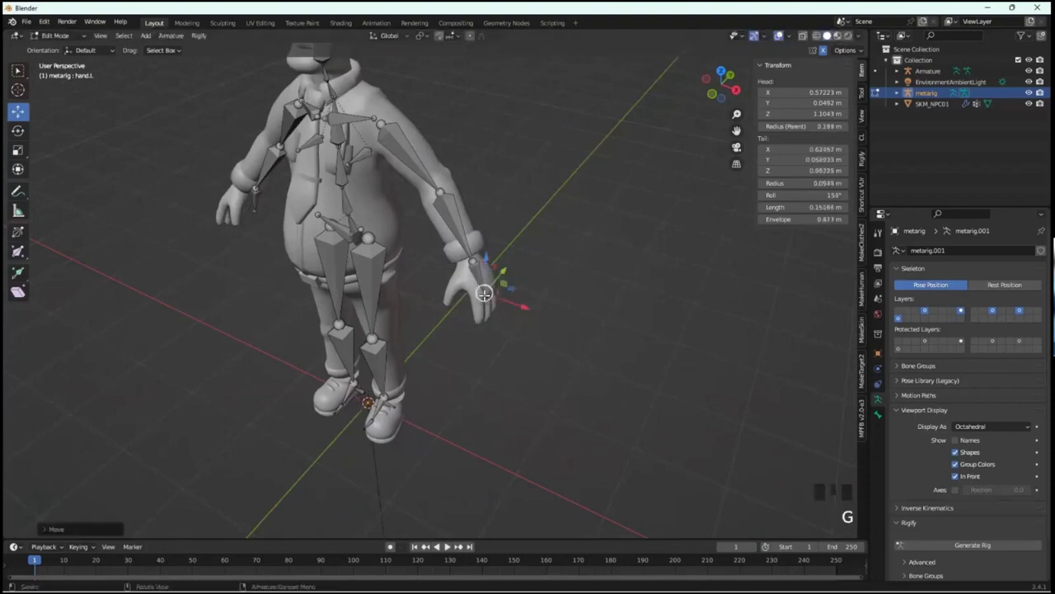
- Reposition the left elbow joint back inside the sleeve, at about X 0.376 m, Y 0.106 m and Z 1.375 m
left_click(439, 193)
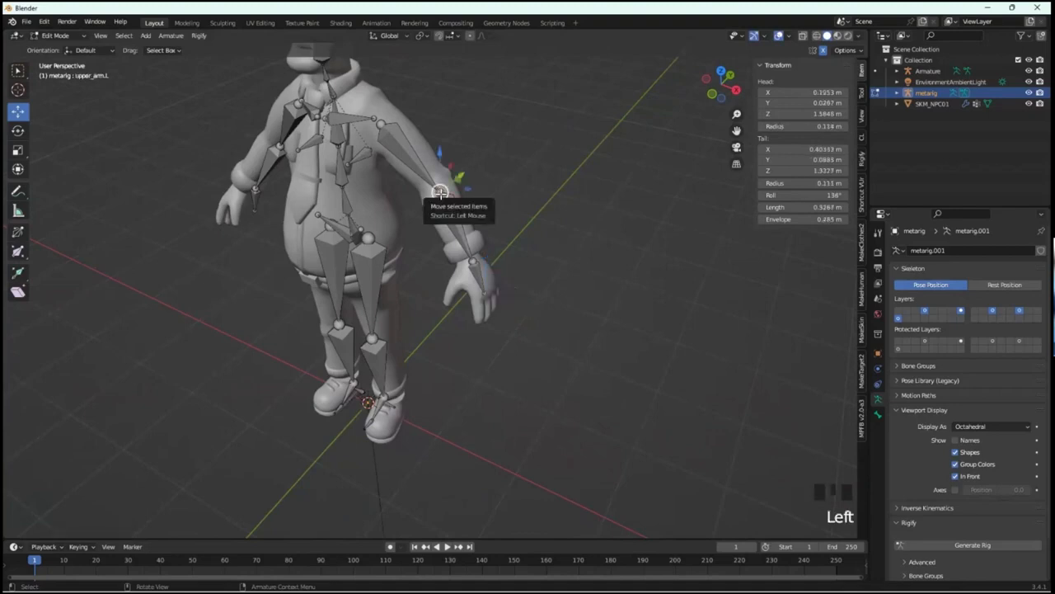
key("g")
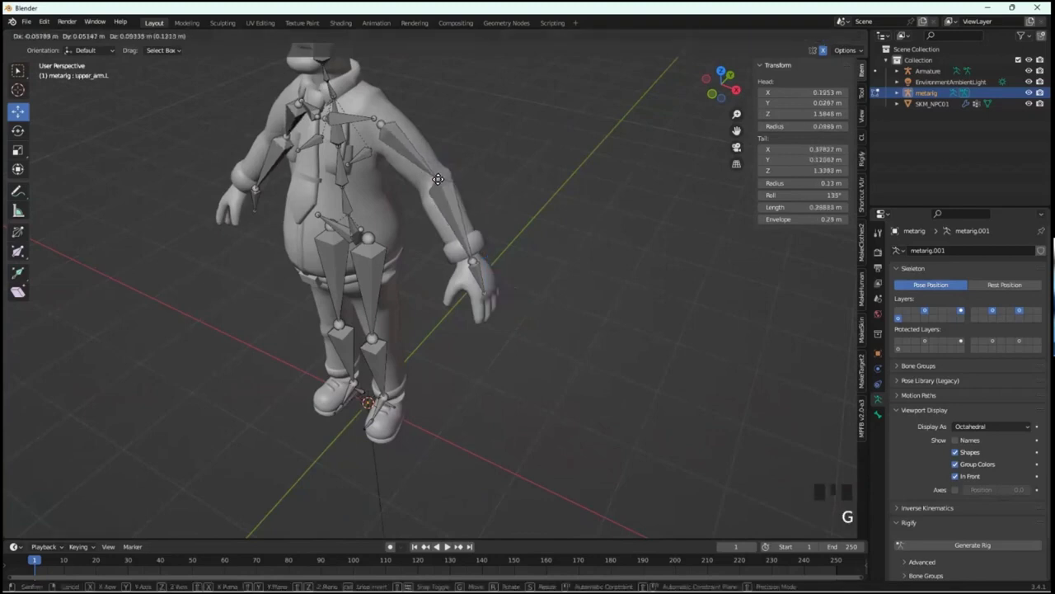
left_click(423, 168)
- In front view, move the right knee joint outward to the middle of the leg, at about X -0.151 m
middle_click_drag(424, 369, 495, 360)
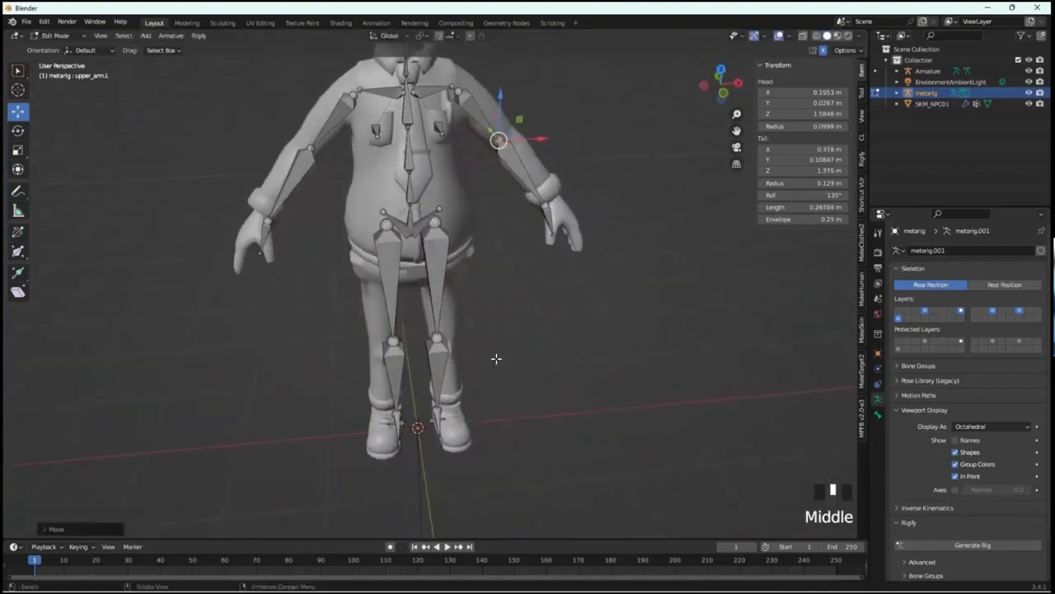
key("KP_1")
middle_click_drag(484, 267, 506, 273)
key("KP_1")
key("Home")
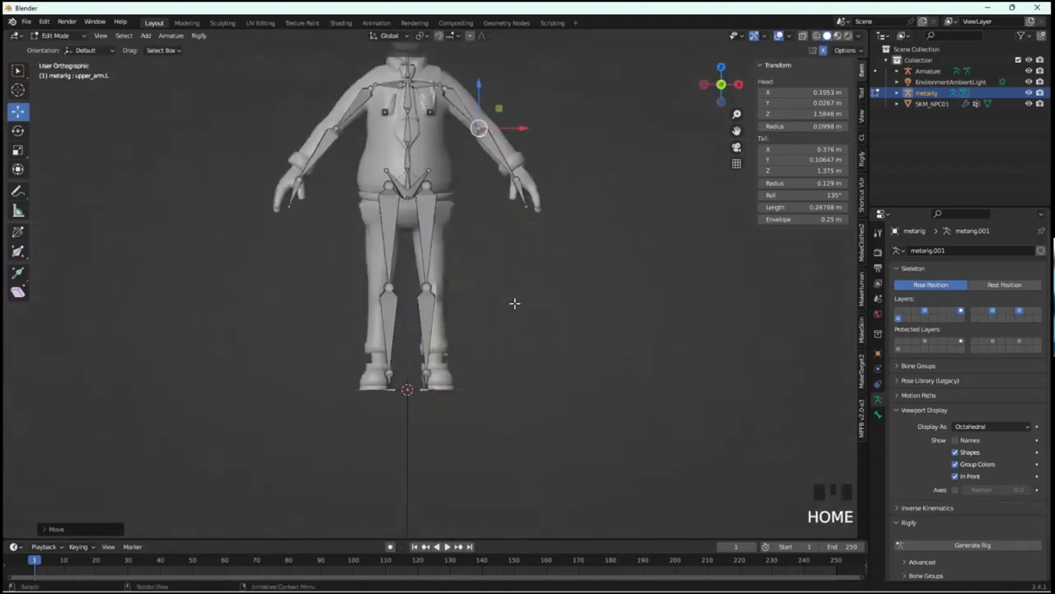
scroll(466, 254, "up", 3)
scroll(466, 254, "up", 2)
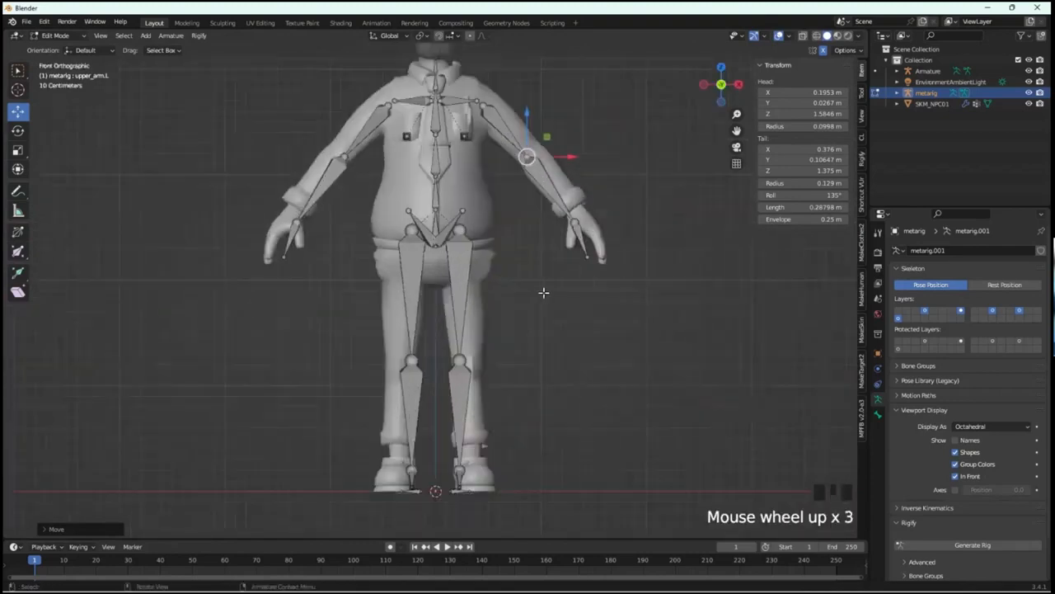
left_click(412, 363)
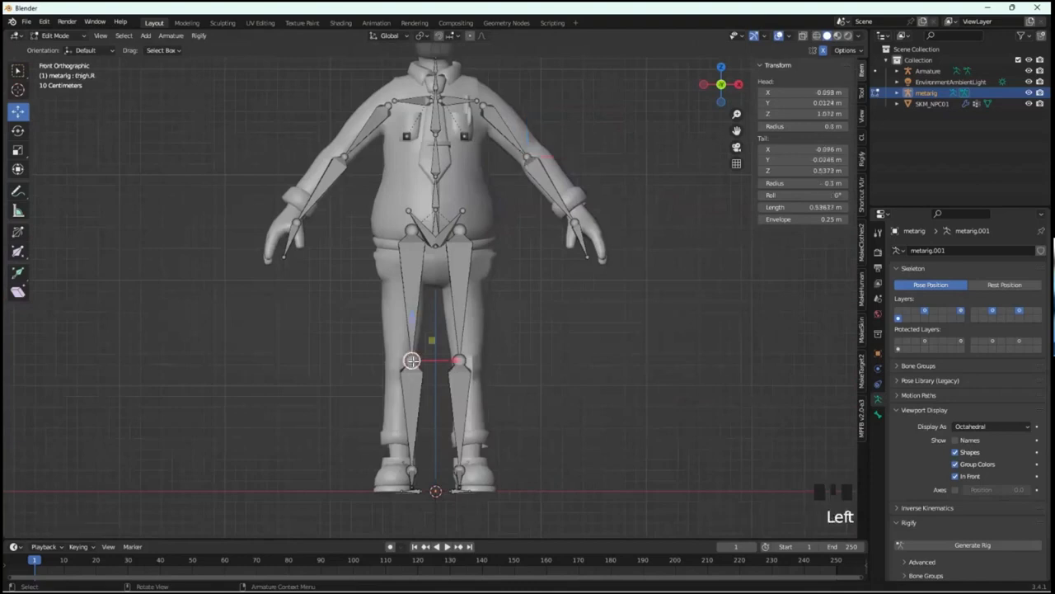
left_click_drag(459, 364, 442, 366)
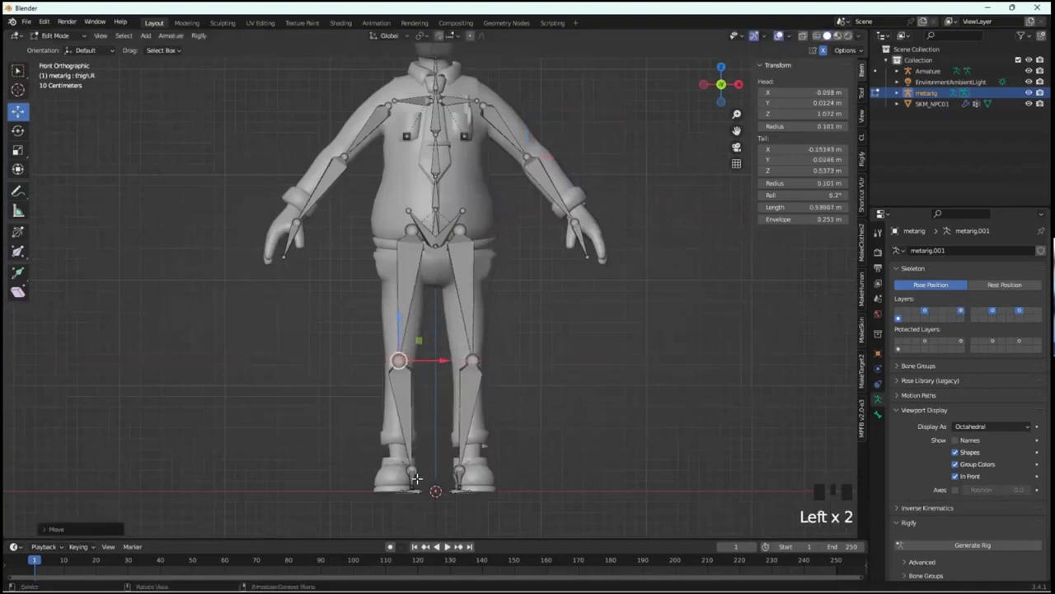
- Move the right ankle joint and toe bone outward into the shoe, with the toe at about X -0.178 m
left_click(412, 469)
left_click_drag(456, 470, 439, 469)
mouse_move(450, 497)
middle_mouse_down()
mouse_move(454, 514)
mouse_move(443, 500)
middle_mouse_up()
left_click(414, 474)
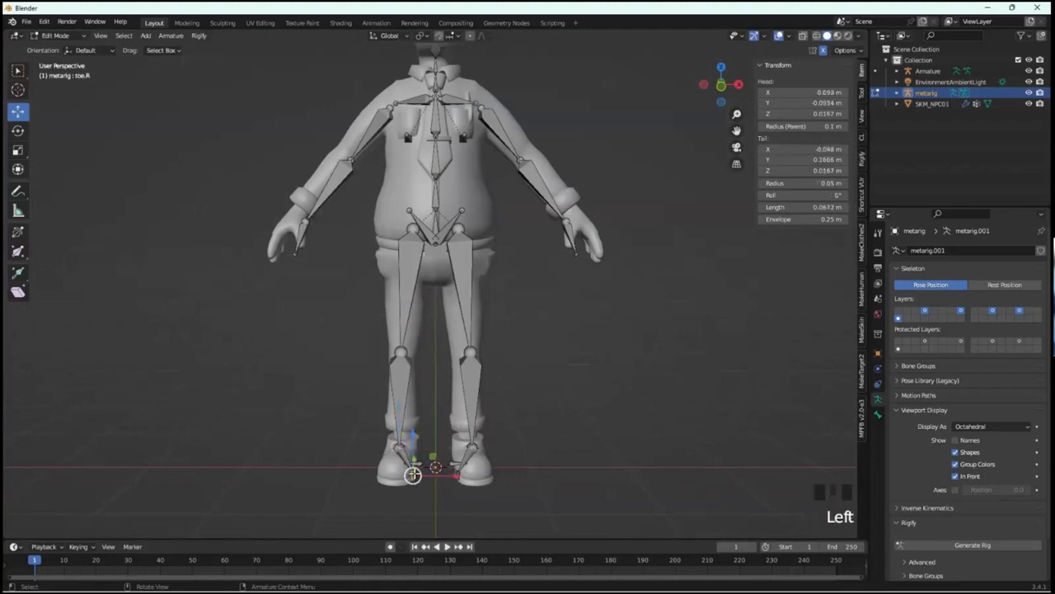
left_click_drag(456, 477, 435, 478)
scroll(498, 226, "down", 1)
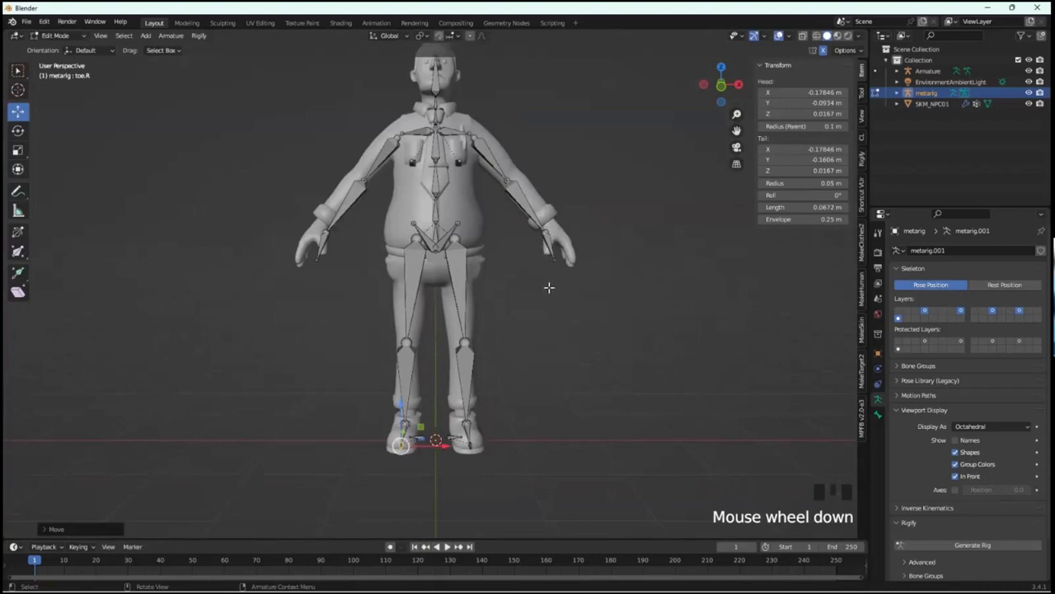
- Check the bones from the side, leave Edit Mode for Object Mode and select the character mesh
key("KP_3")
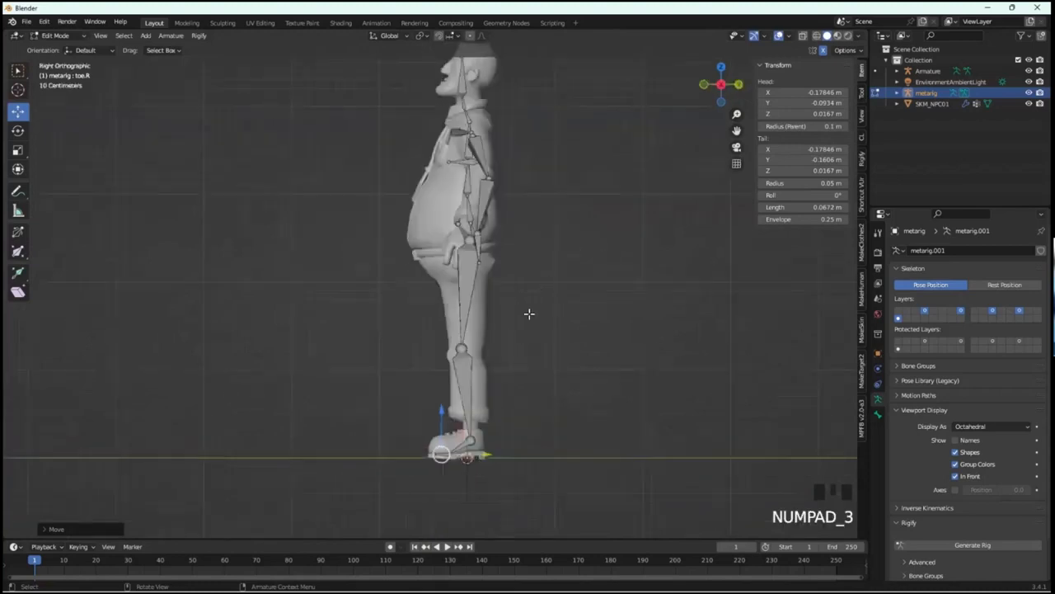
middle_click_drag(526, 318, 631, 332)
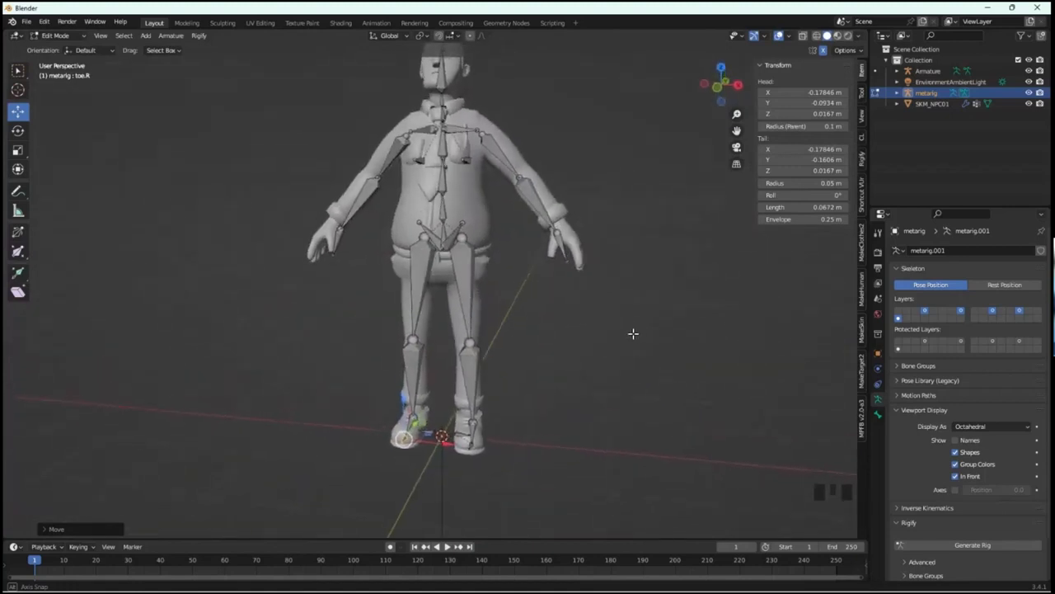
left_click(78, 36)
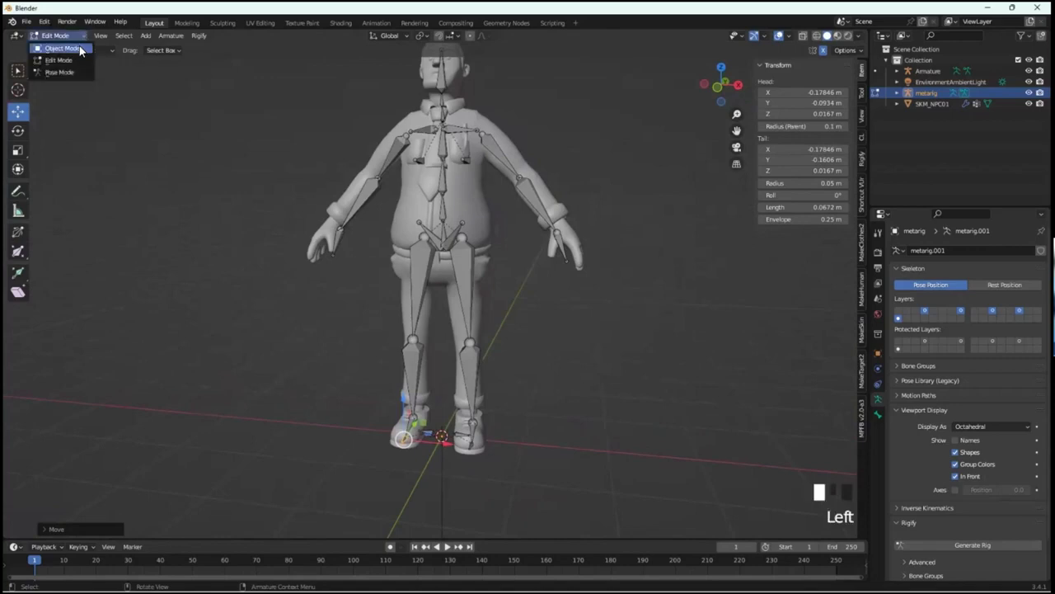
left_click(80, 49)
left_click(490, 214)
left_click(467, 202)
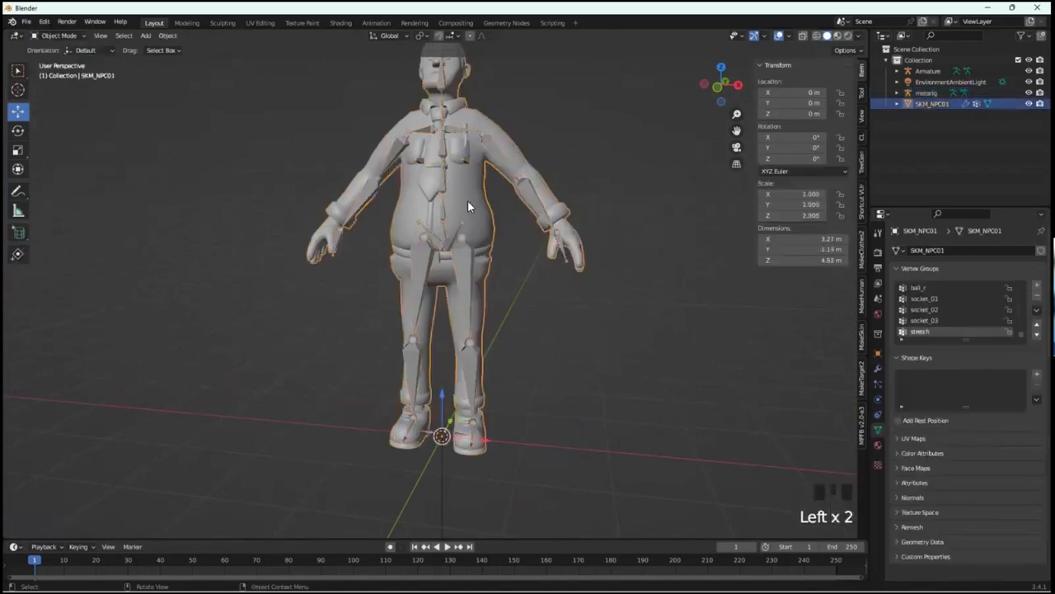
- Set the viewport's solid shading color to Single with a crimson color to contrast the mesh with the bones
left_click(859, 36)
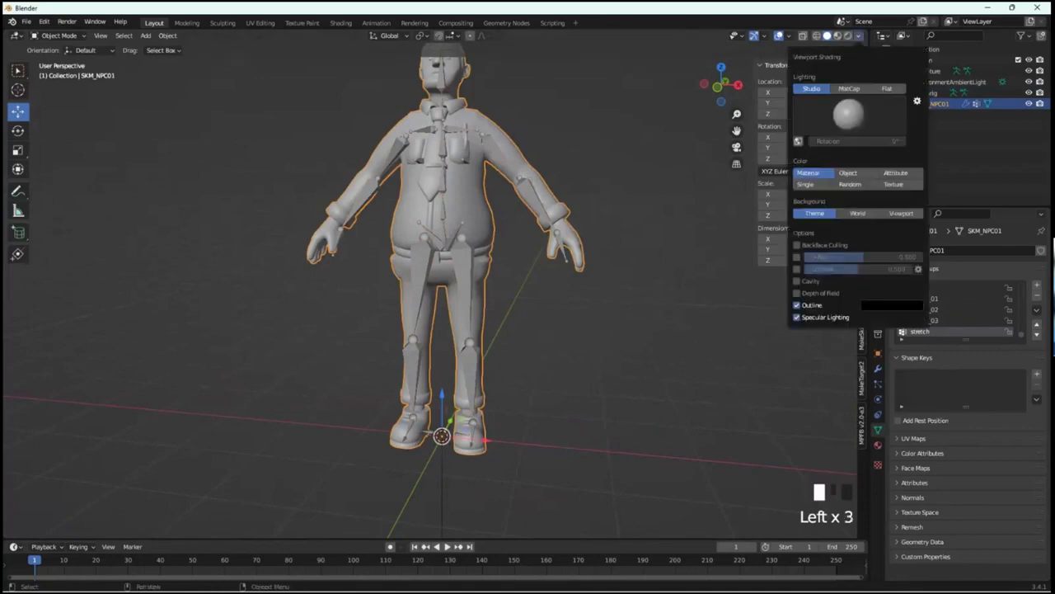
left_click(811, 183)
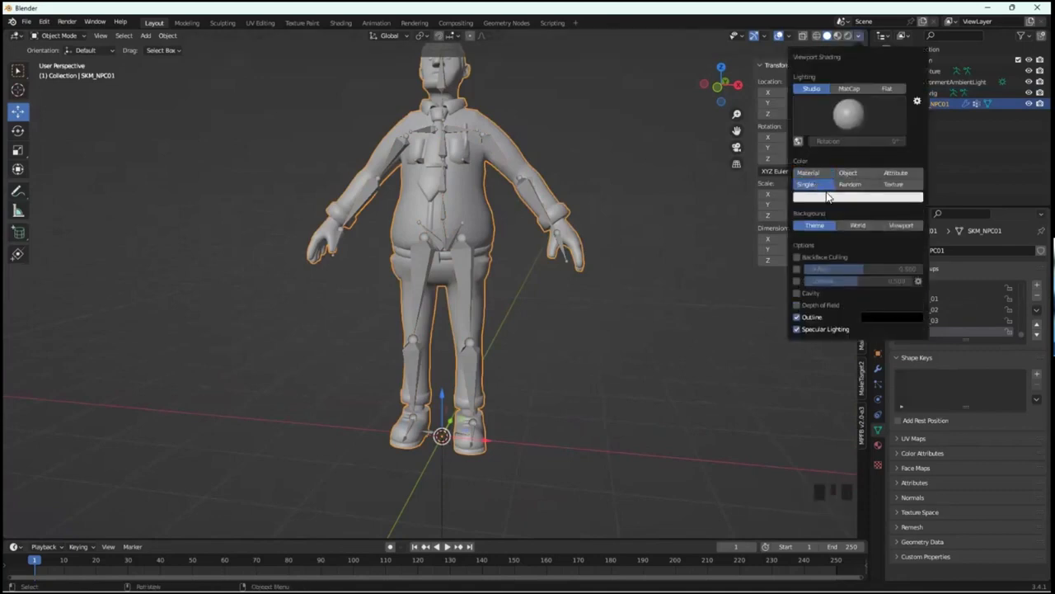
left_click(832, 198)
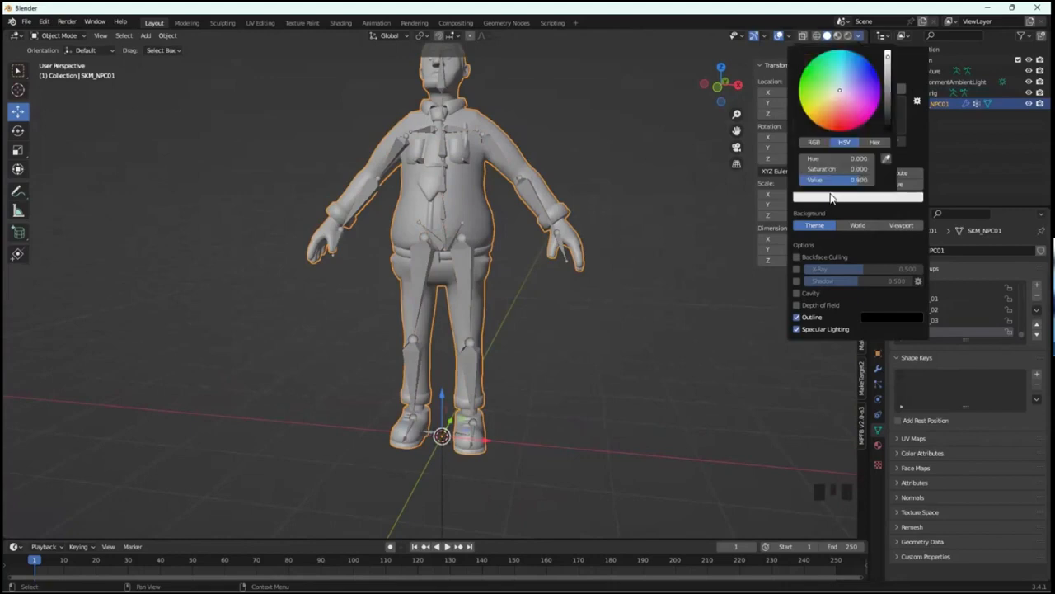
left_click(850, 117)
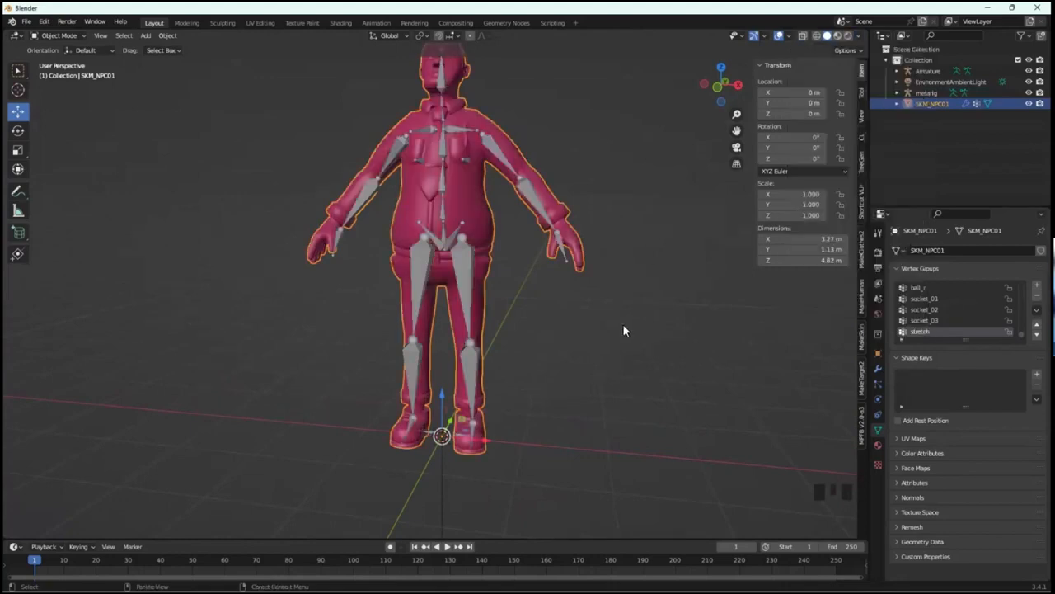
left_click(645, 307)
- Select the metarig and return it to Edit Mode, viewing the character's left arm
middle_click_drag(628, 259, 626, 290)
left_click(465, 256)
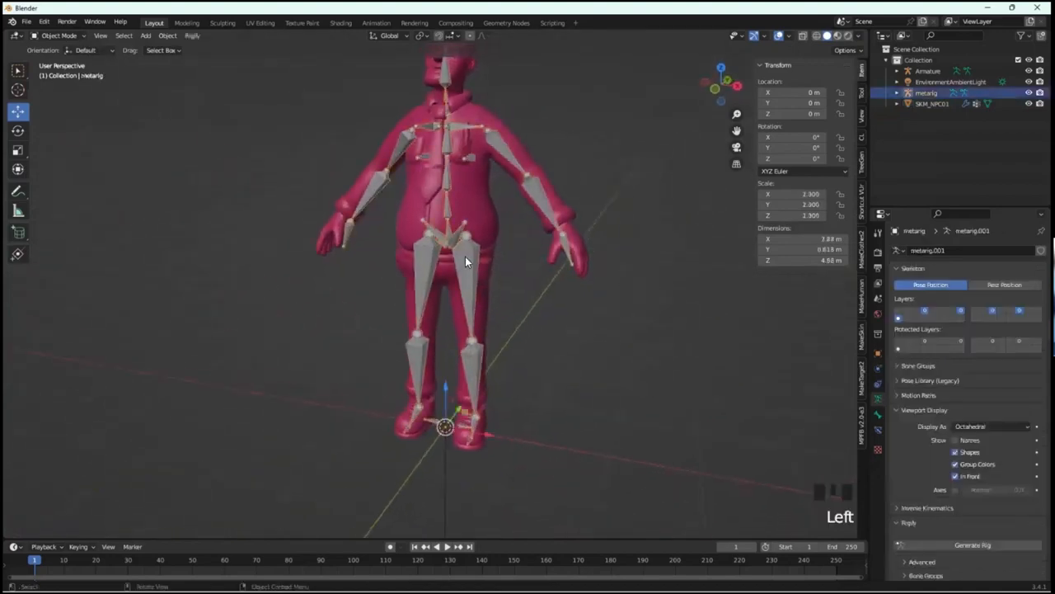
left_click_drag(80, 37, 80, 59)
middle_click_drag(589, 287, 571, 319)
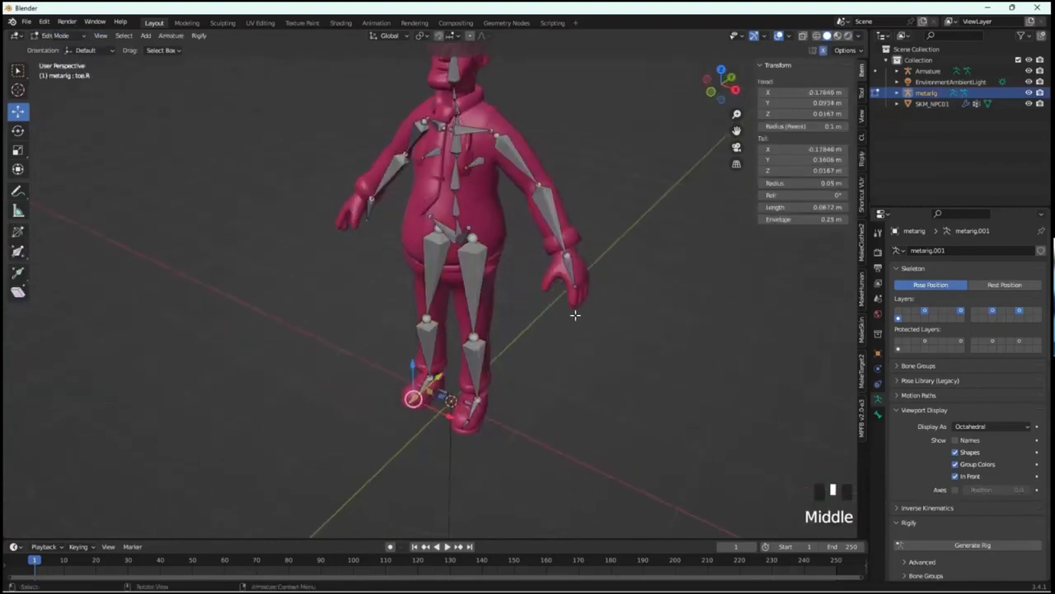
- Shift the left shoulder joint back to about Y 0.072 m and the left elbow joint forward to about Y 0.091 m inside the arm
key("KP_3")
scroll(495, 259, "up", 1)
middle_click_drag(530, 250, 569, 243)
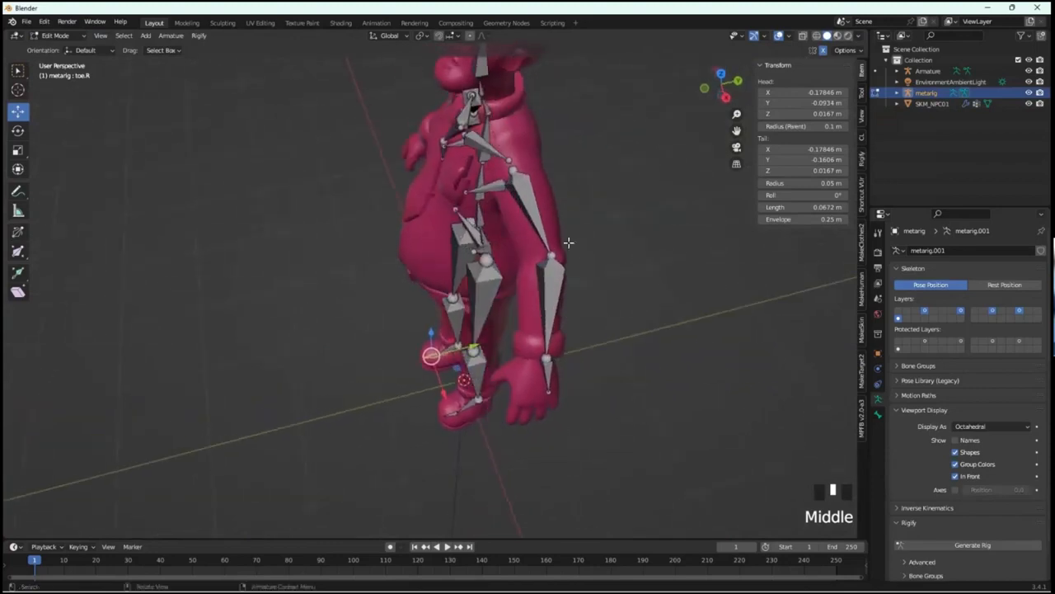
middle_click_drag(524, 173, 521, 205)
left_click(521, 204)
left_click_drag(521, 204, 564, 195)
left_click(546, 289)
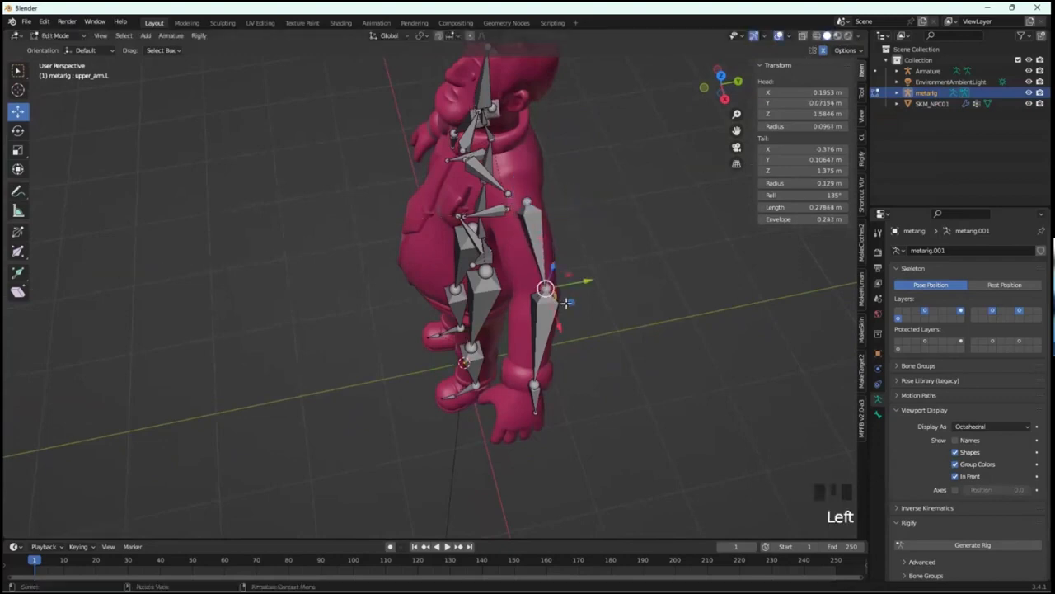
left_click_drag(546, 289, 540, 291)
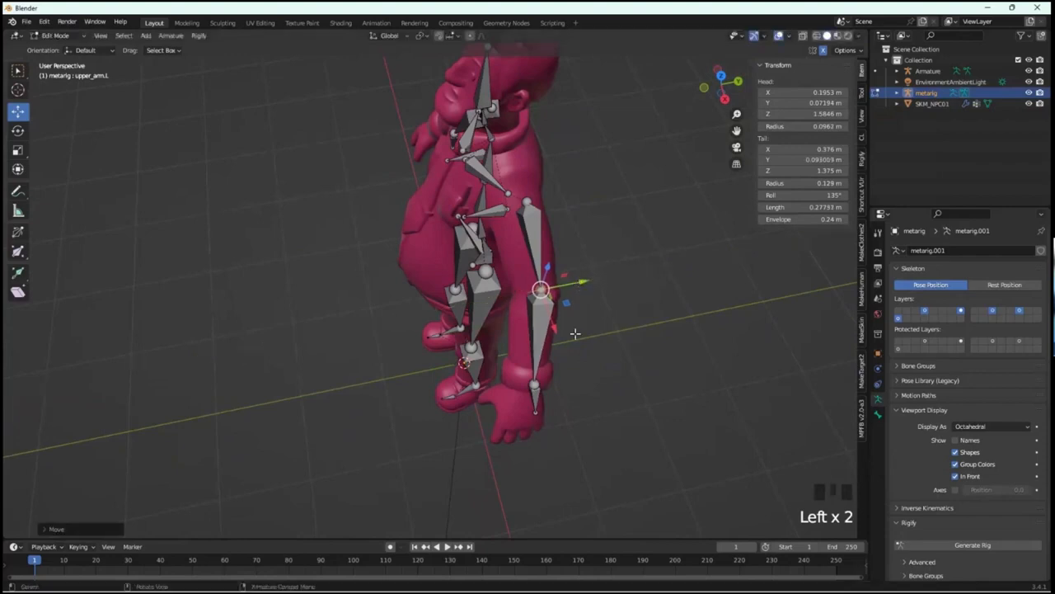
- Move the tip of the left hand bone along Y into the palm, to about Y 0.024 m
left_click(536, 414)
left_click_drag(577, 406, 569, 413)
left_click(615, 445)
middle_click_drag(615, 445, 521, 367)
scroll(504, 379, "down", 2)
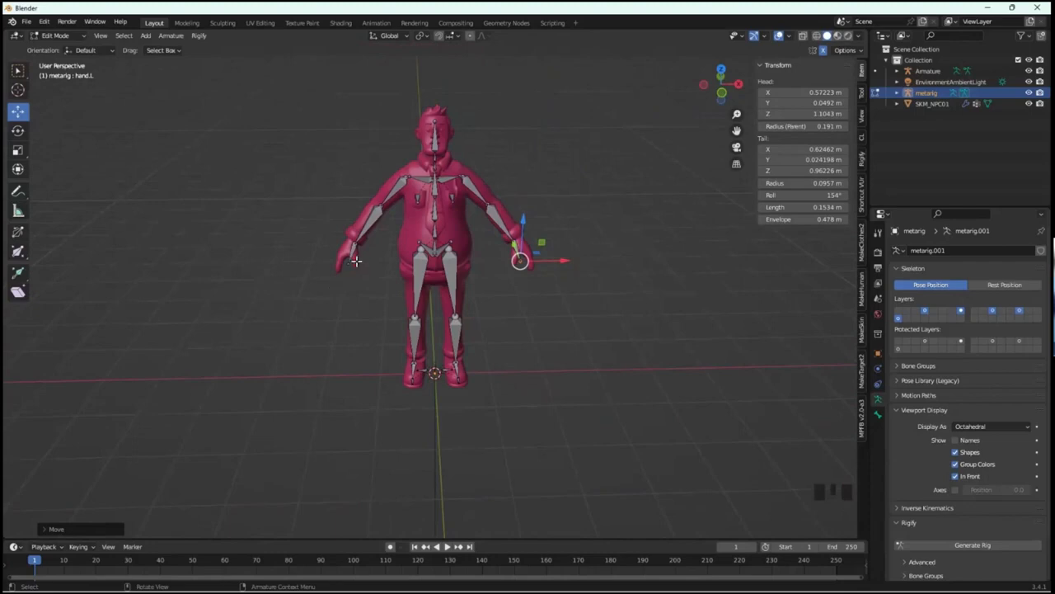
- Move the tip of the right hand bone outward and up in the palm, to about X -0.657 m and Z 1.05 m
scroll(384, 280, "up", 3)
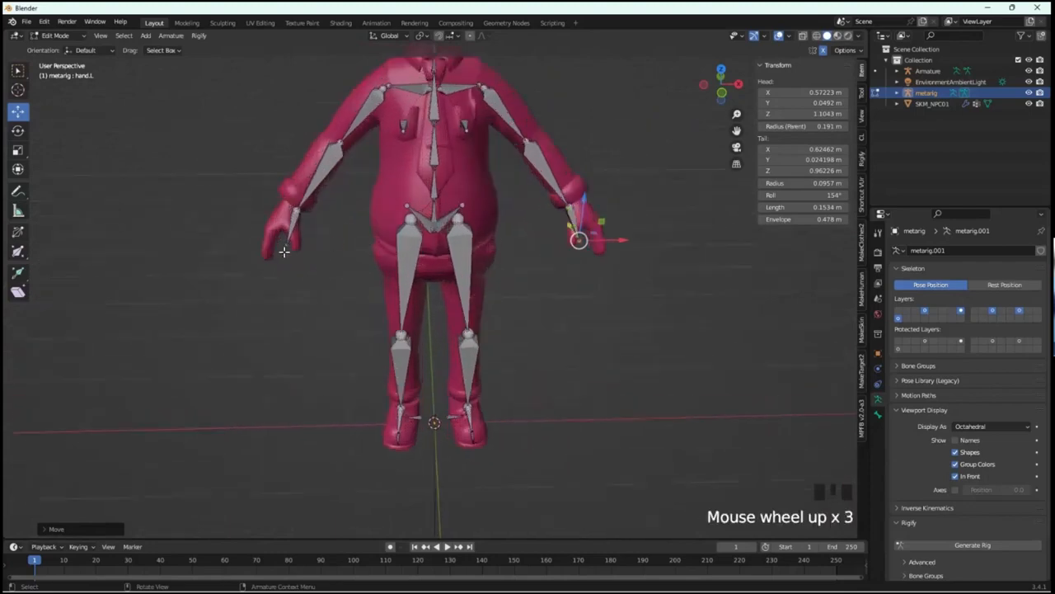
left_click(286, 244)
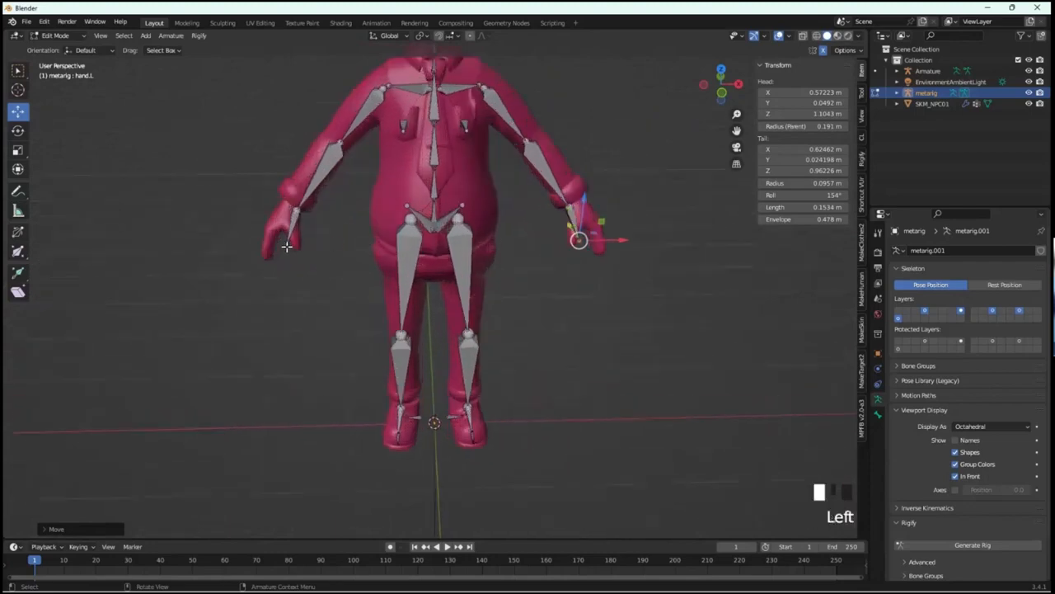
mouse_move(331, 244)
left_mouse_down()
mouse_move(297, 232)
mouse_move(265, 191)
mouse_move(316, 233)
mouse_move(328, 227)
left_mouse_up()
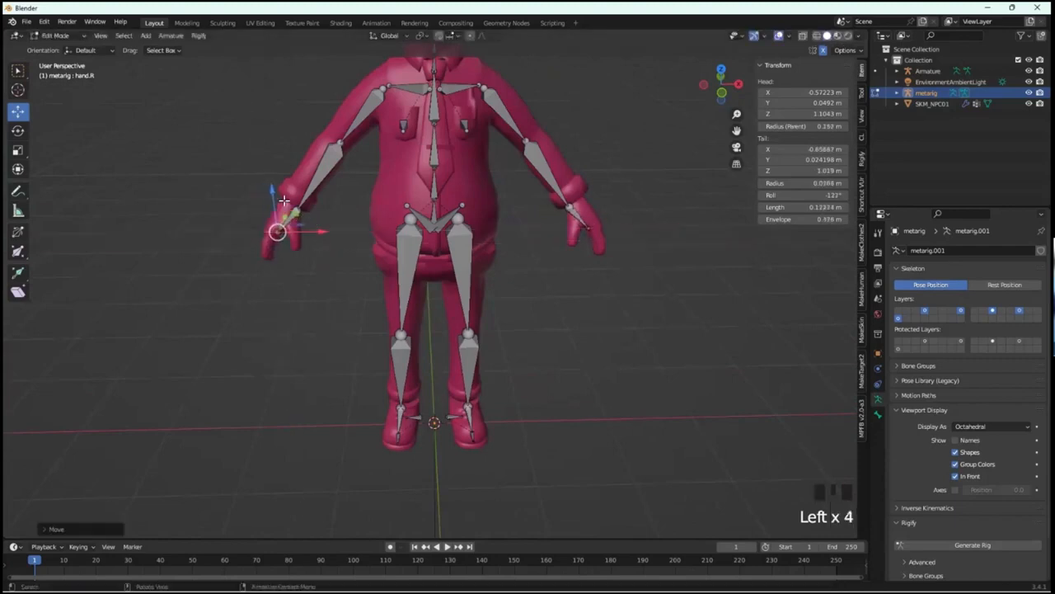
left_click_drag(277, 198, 279, 183)
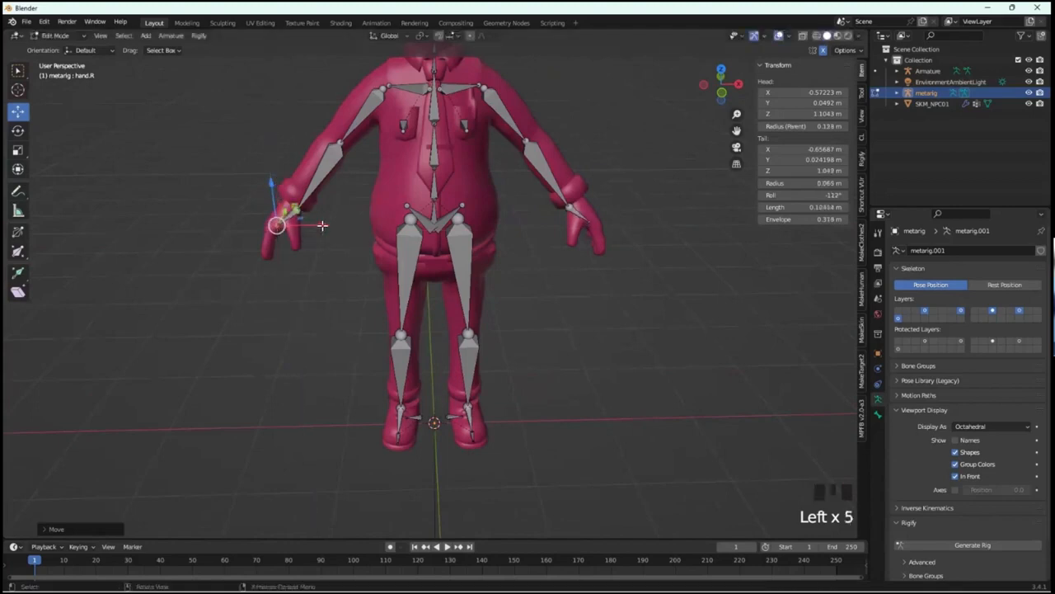
- Raise the left wrist joint into the cuff, to about Z 1.147 m
left_click(576, 198)
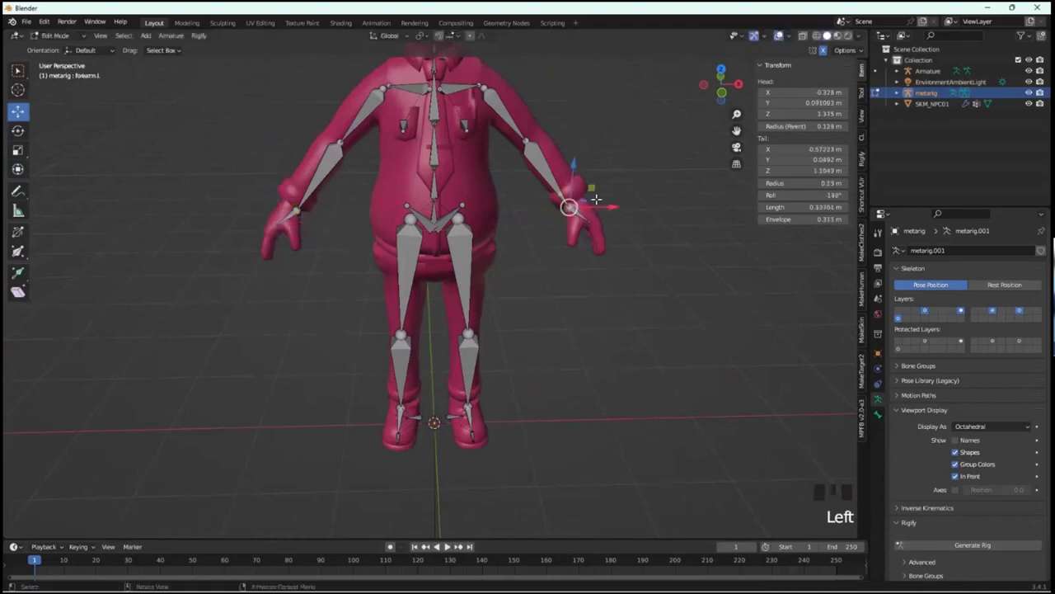
left_click(576, 169)
left_click_drag(575, 167, 577, 190)
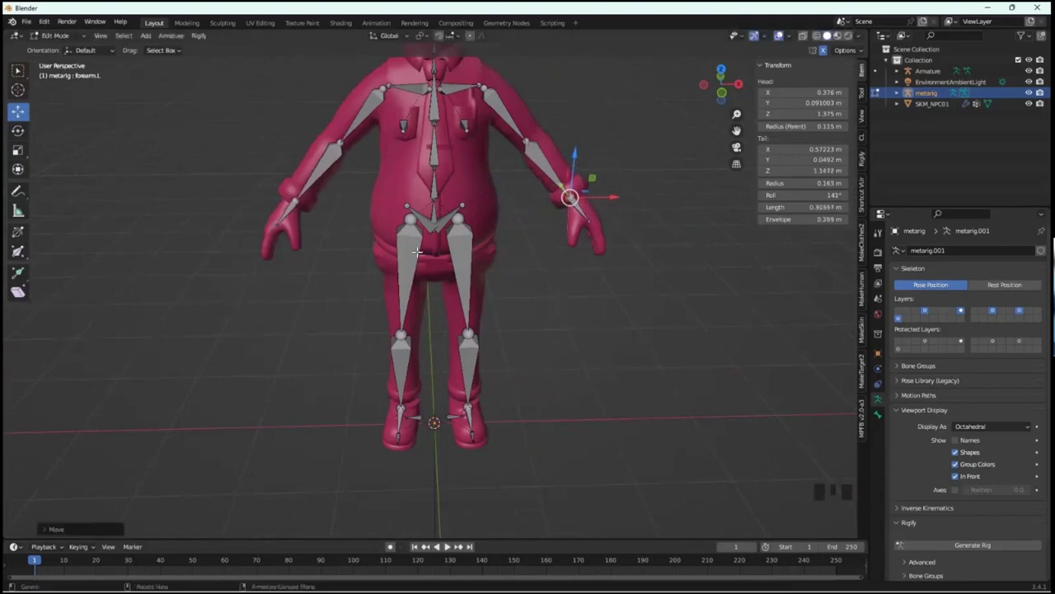
- Move the head of the left thigh bone outward to about X 0.148 m and return to Object Mode
left_click(458, 223)
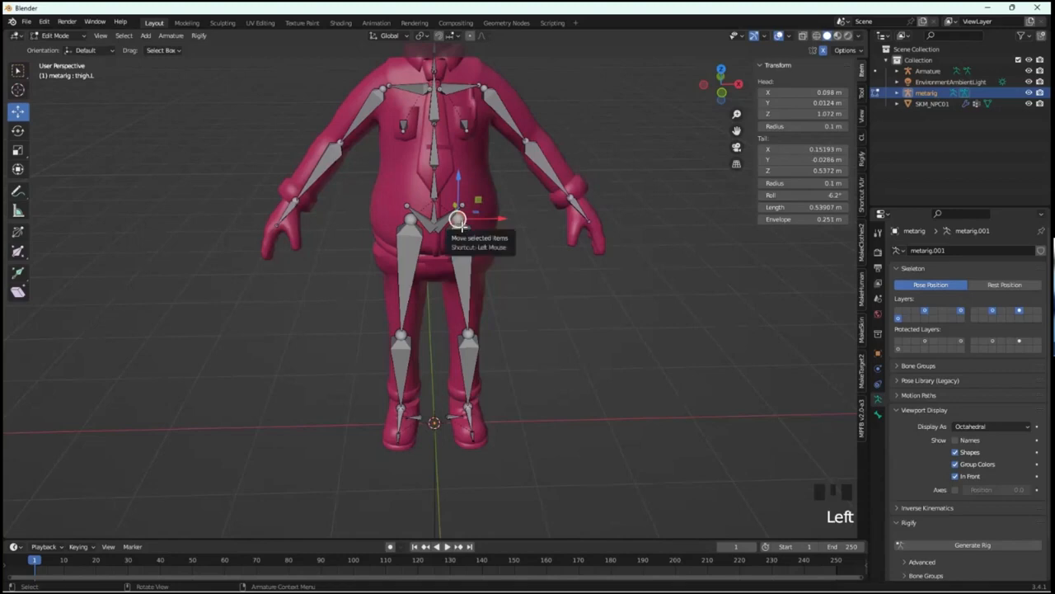
key("g")
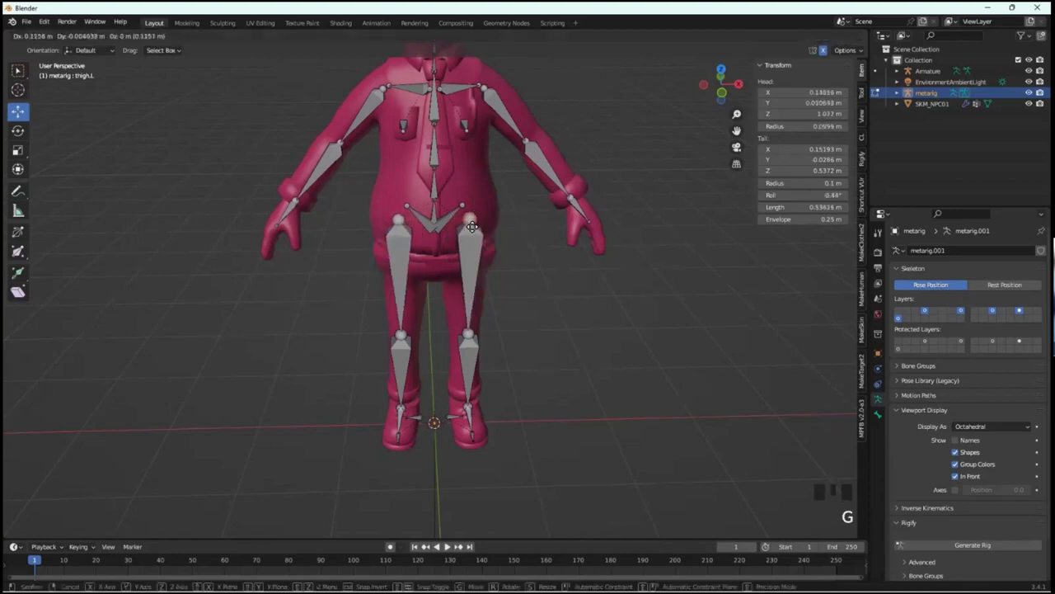
left_click(471, 226)
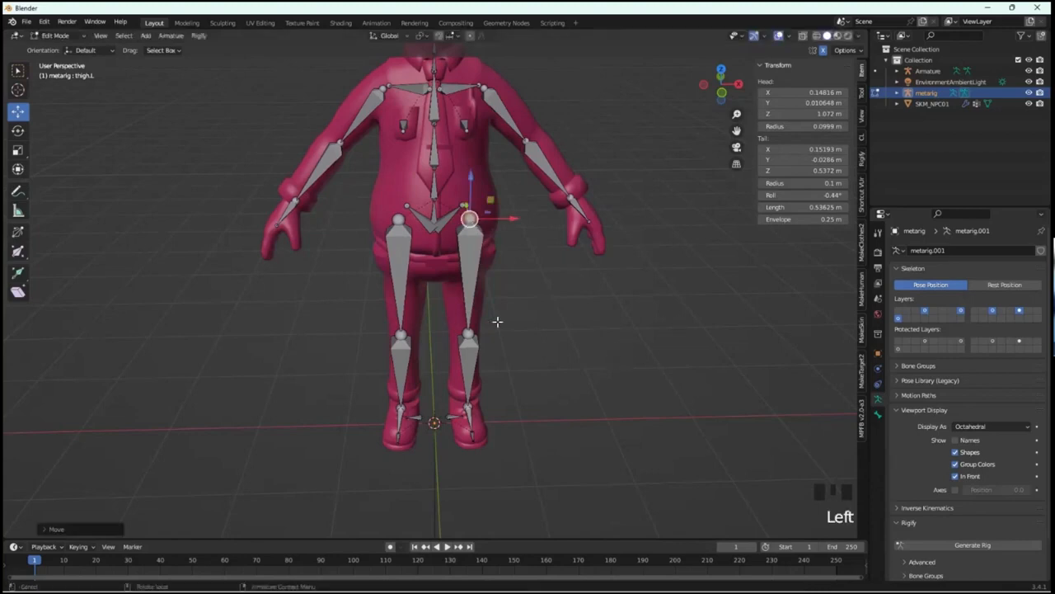
left_click(82, 36)
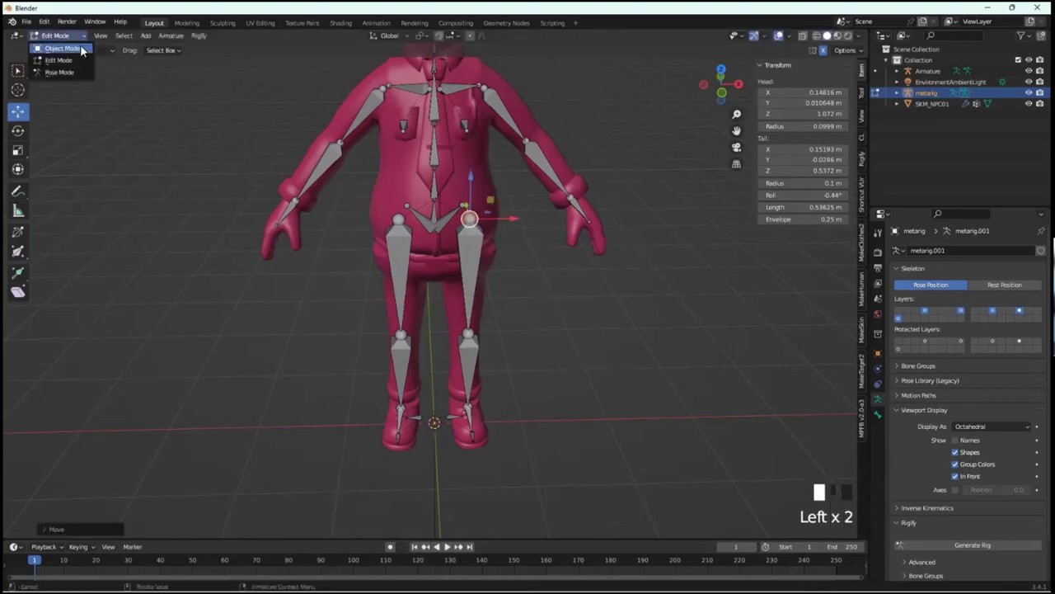
left_click(63, 49)
middle_click_drag(502, 312, 472, 322)
left_click(471, 321)
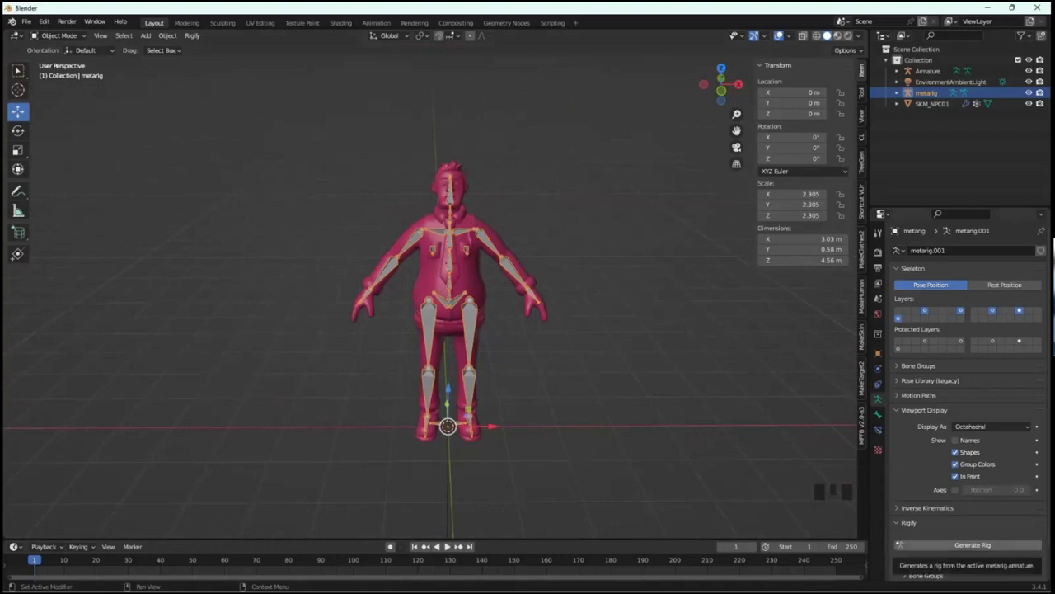
- Try to generate the Rigify control rig from the unapplied metarig and undo the generation
left_click(973, 545)
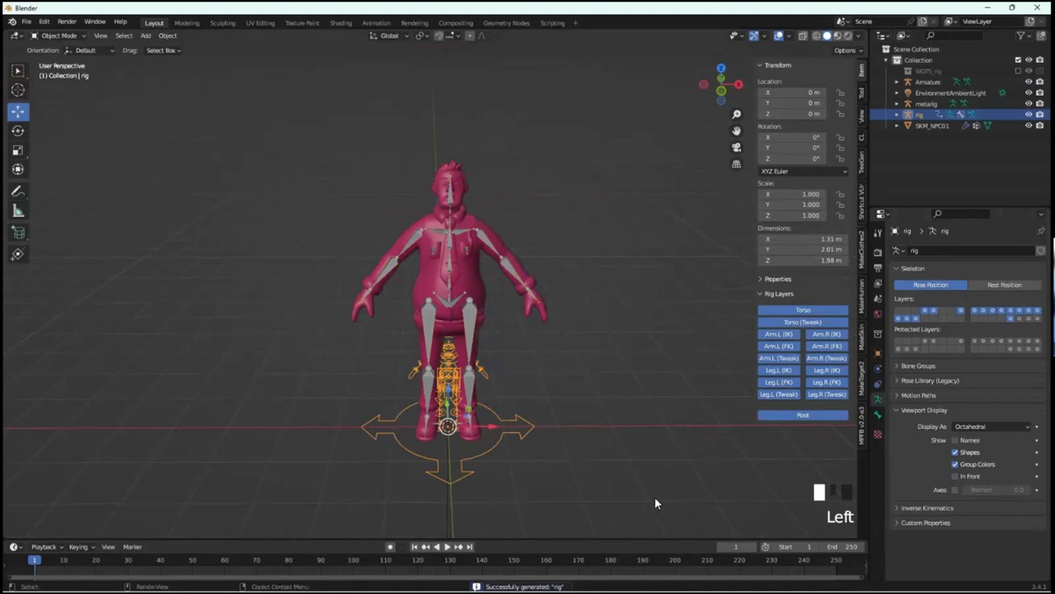
scroll(526, 490, "up", 1)
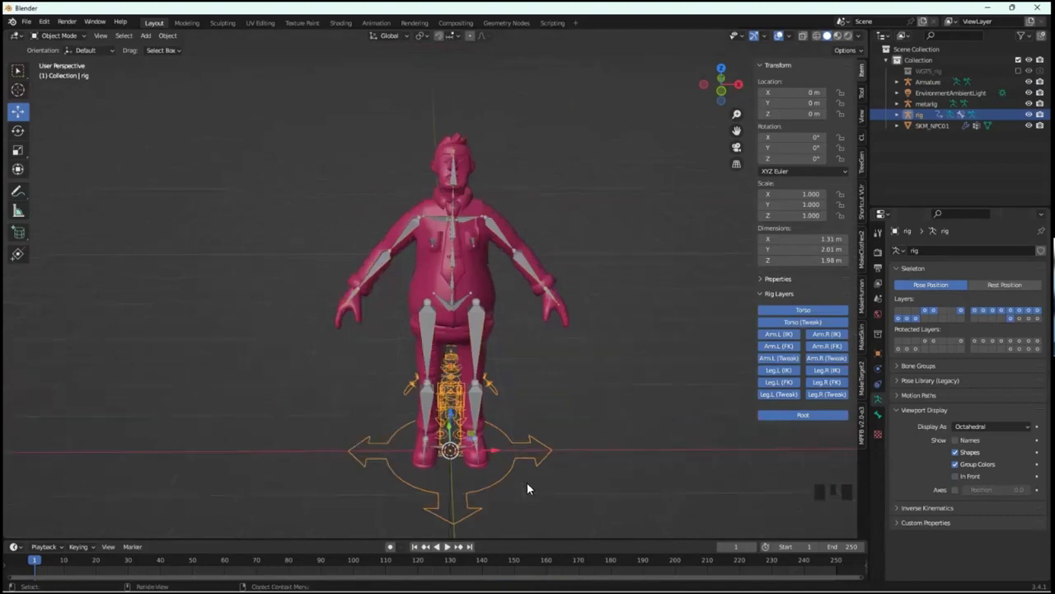
key("ctrl+z")
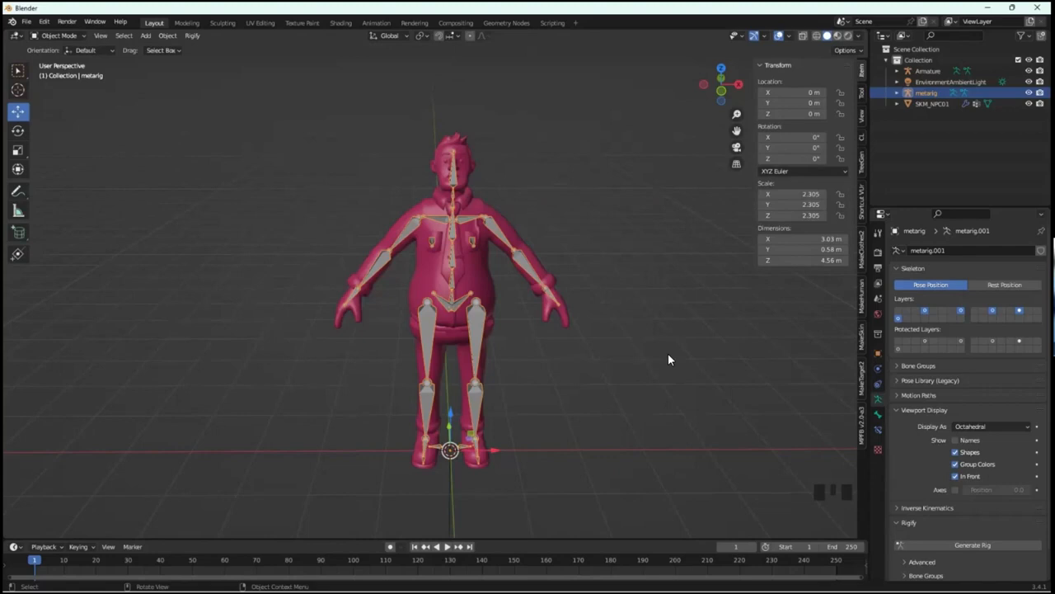
- Apply the metarig's scale and generate the Rigify control rig from it
key("ctrl+a")
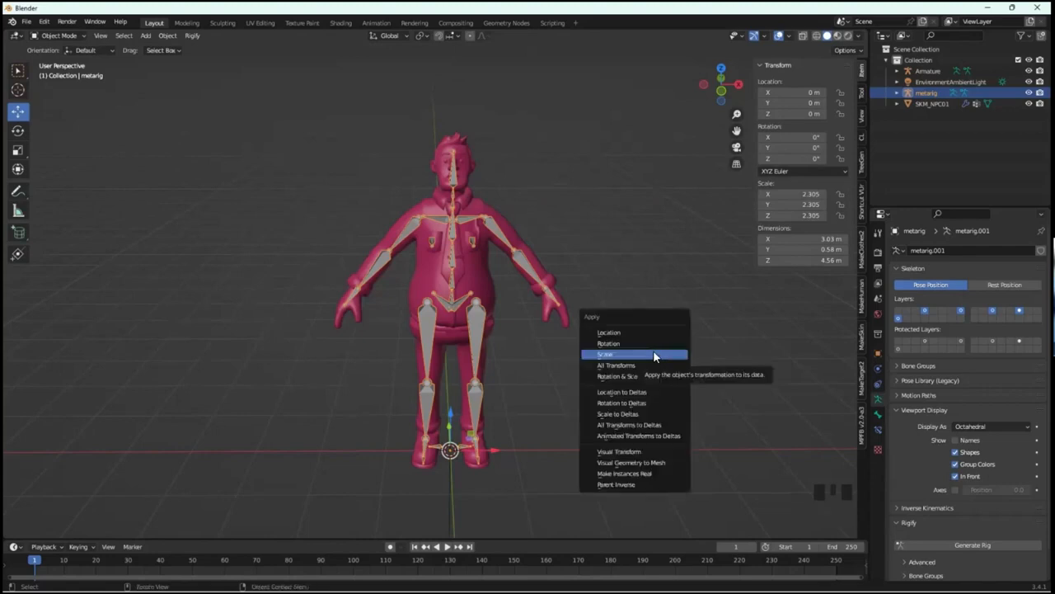
left_click(653, 354)
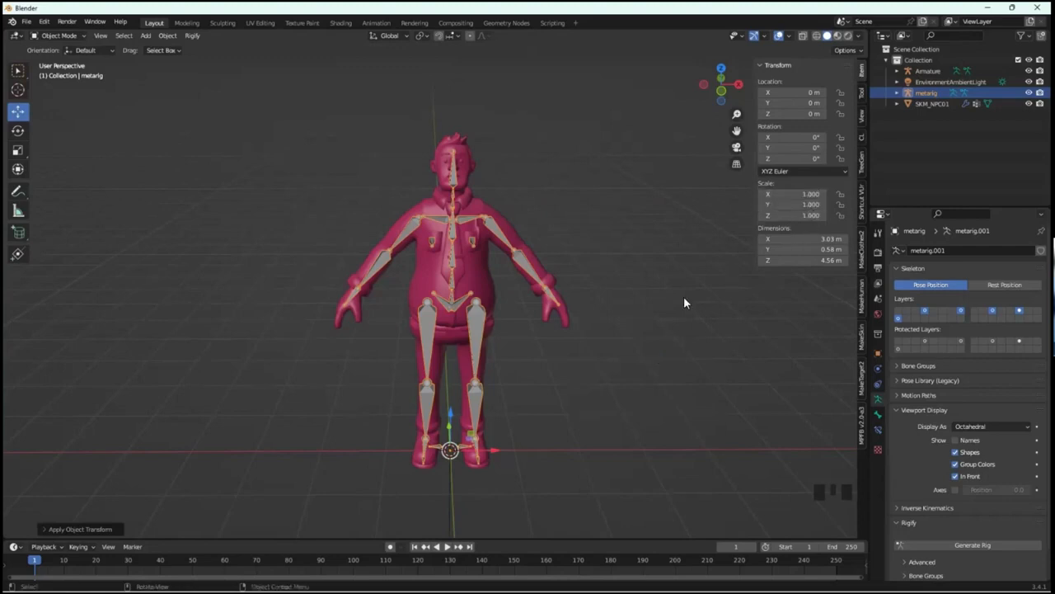
left_click(477, 342)
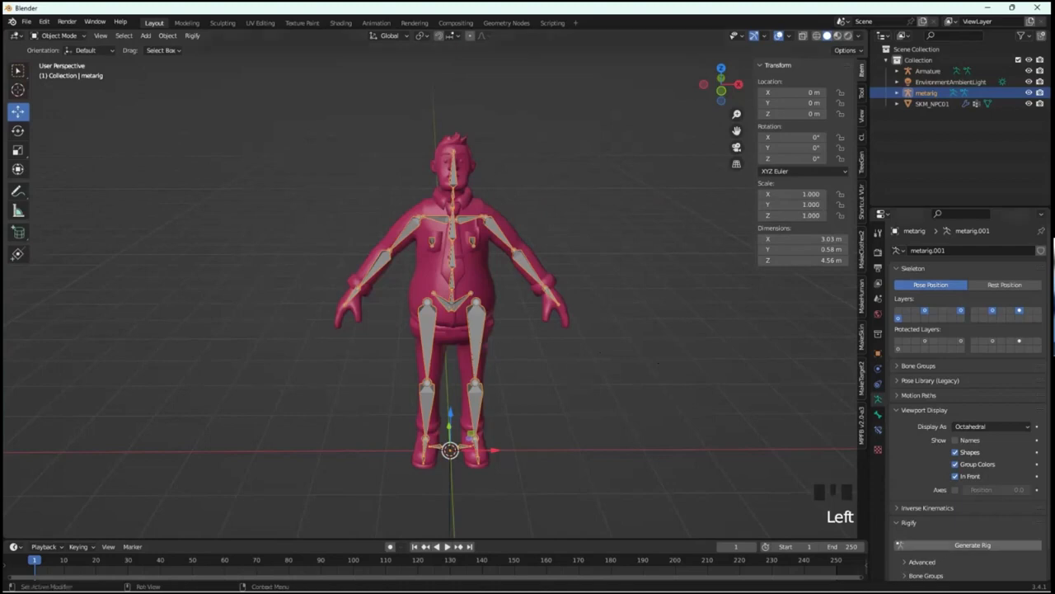
left_click(973, 544)
middle_click_drag(683, 433, 640, 398)
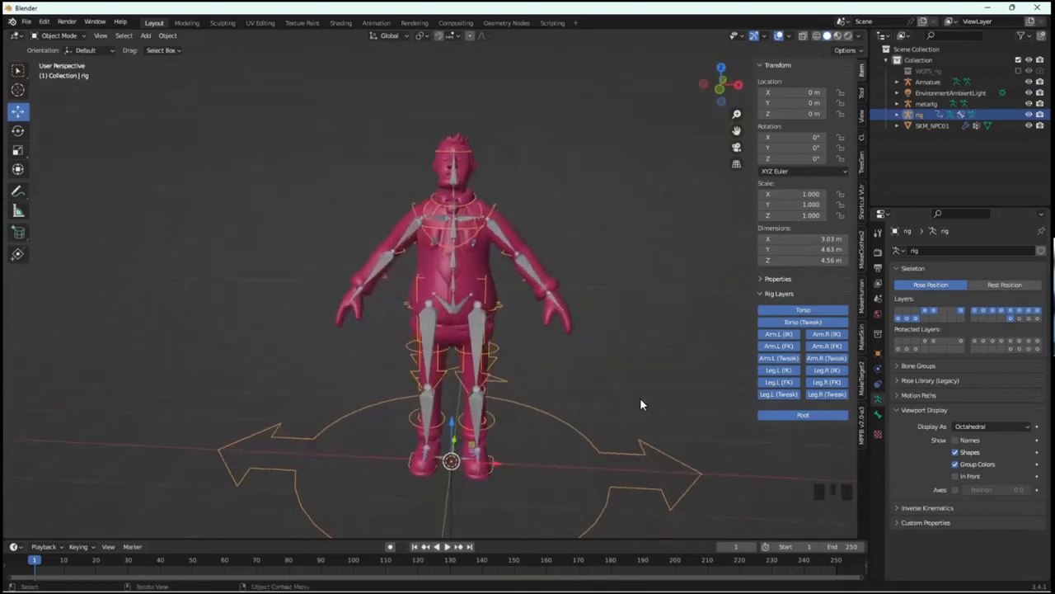
- Delete the metarig, keeping the generated rig and the character mesh
left_click(588, 387)
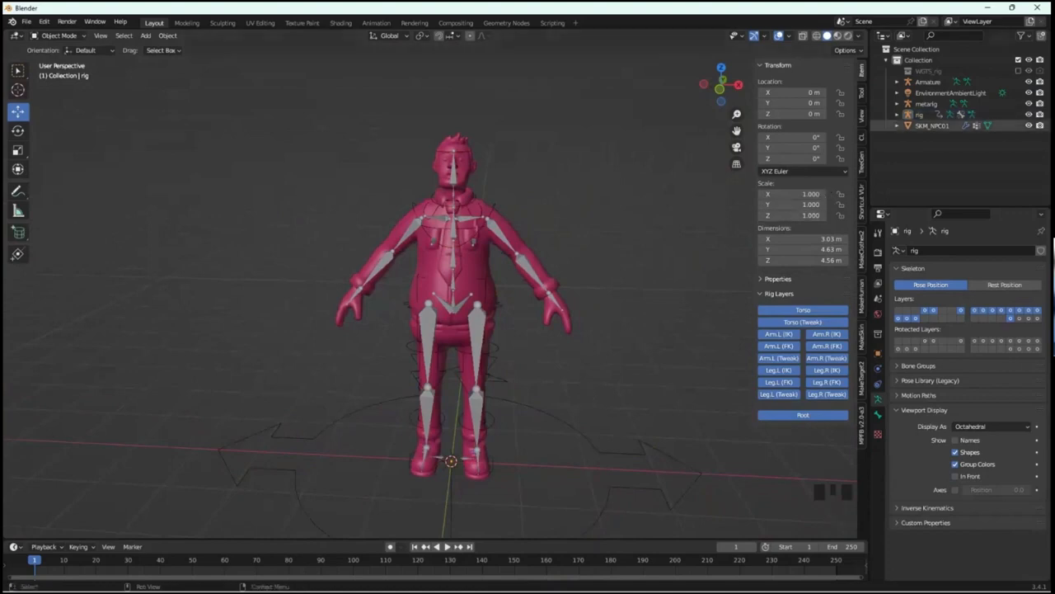
left_click(926, 103)
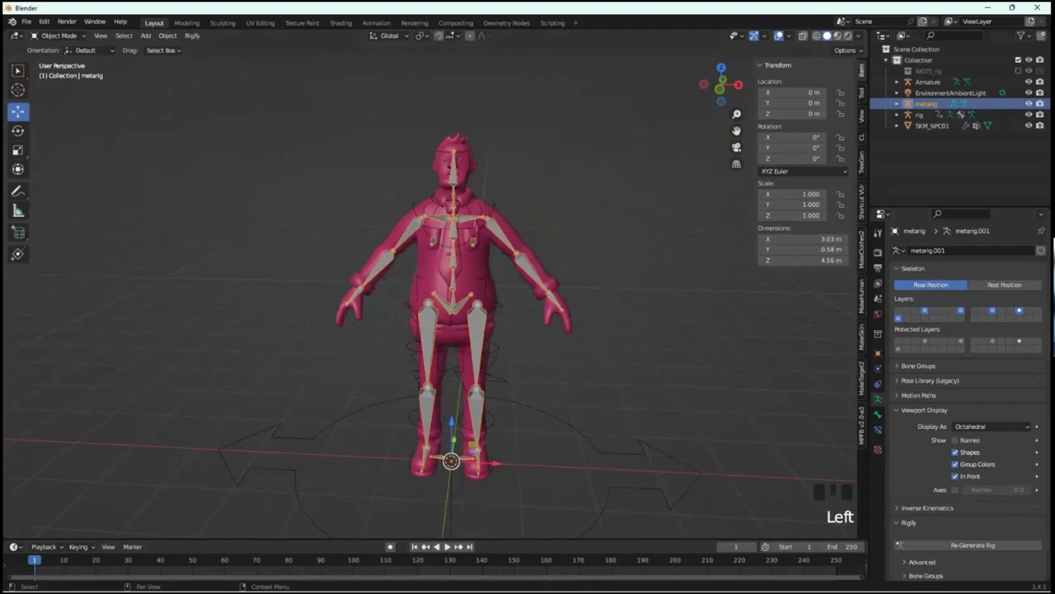
key("Delete")
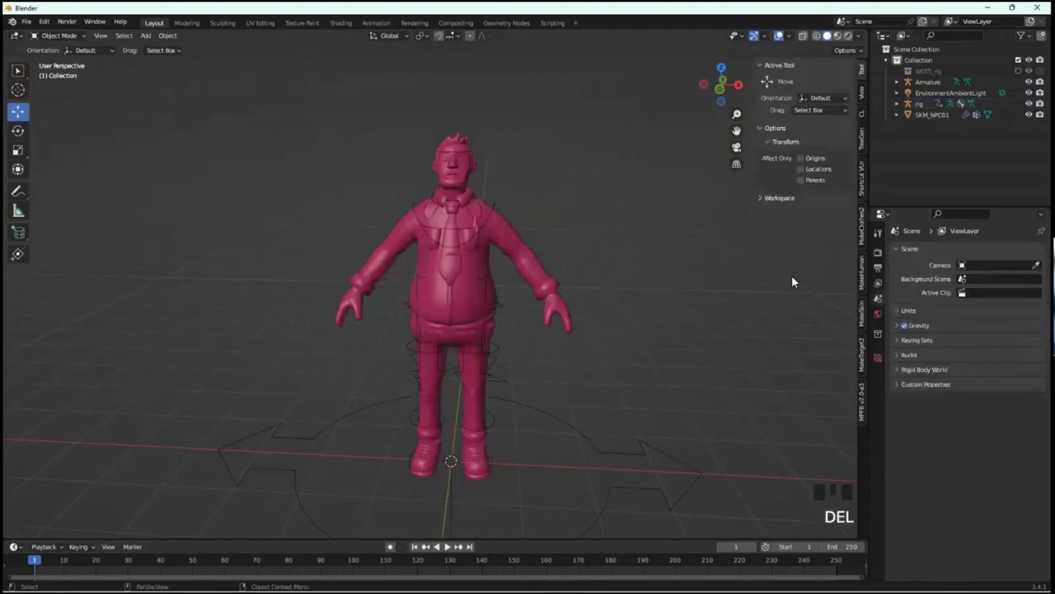
middle_click_drag(617, 304, 621, 308)
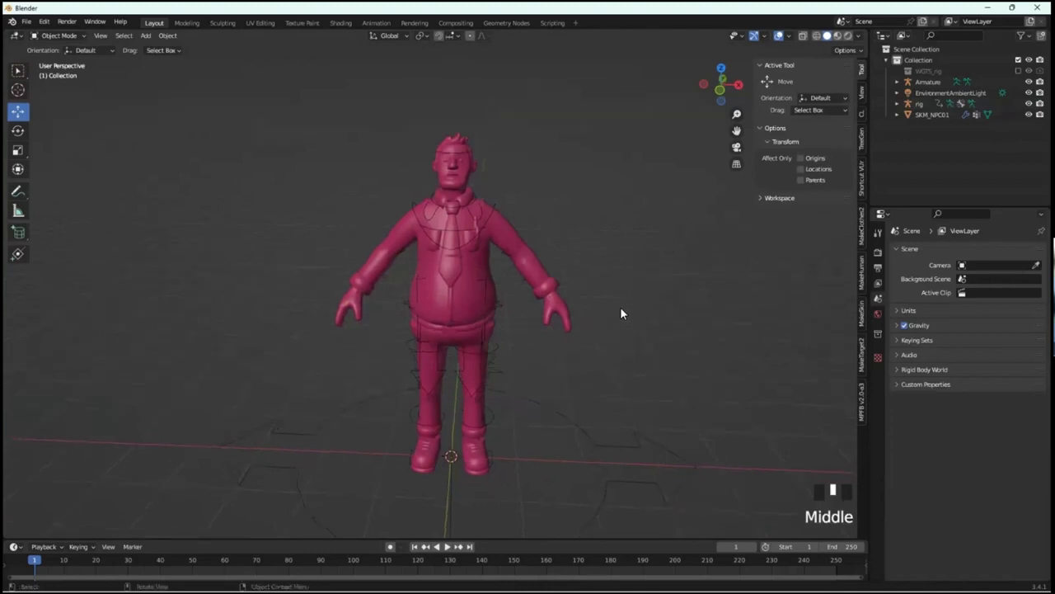
left_click(534, 279)
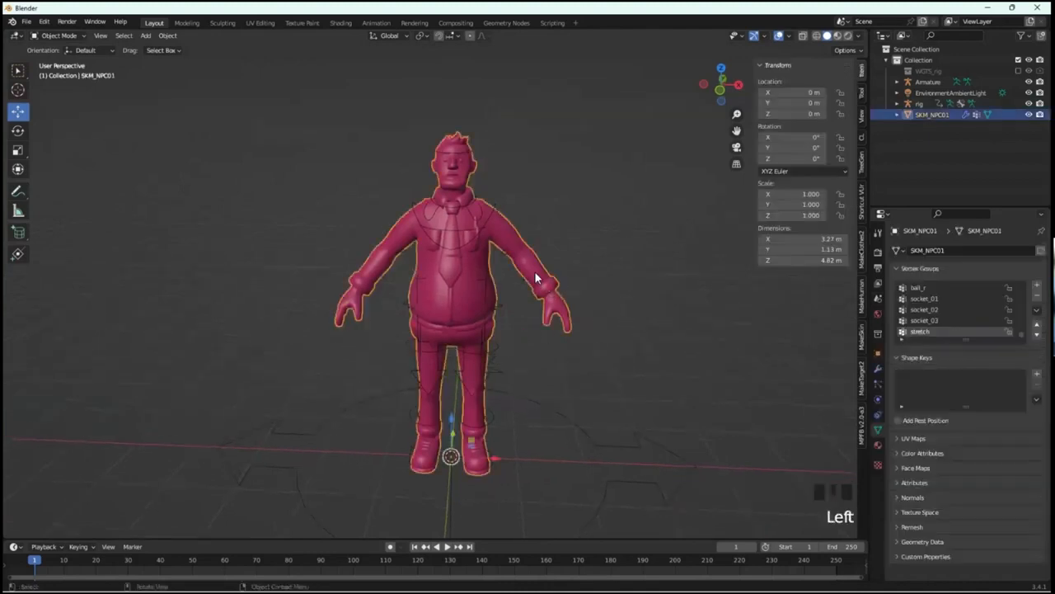
left_click(596, 445, "shift")
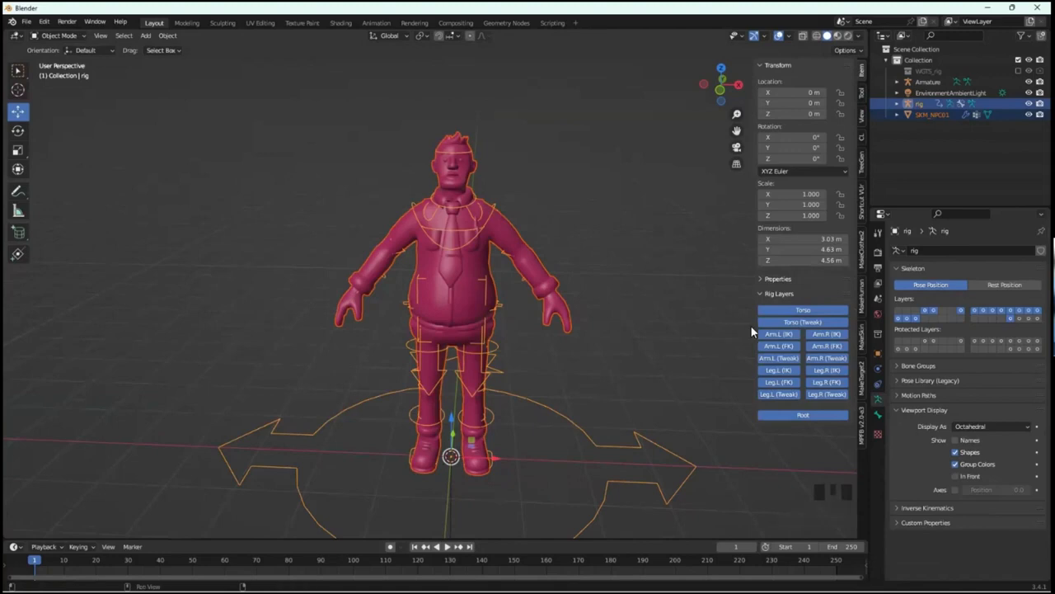
key("ctrl+p")
key("shift+p")
left_click(669, 314)
middle_click_drag(668, 313, 580, 347)
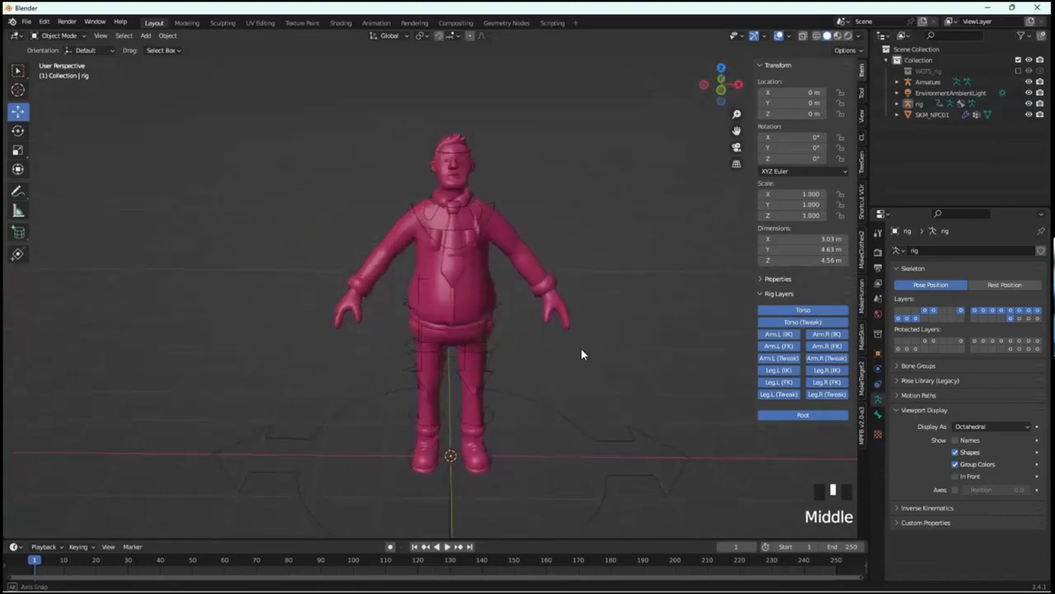
- Parent the character mesh SKM_NPC01 to the generated rig with automatic weights
left_click(474, 276)
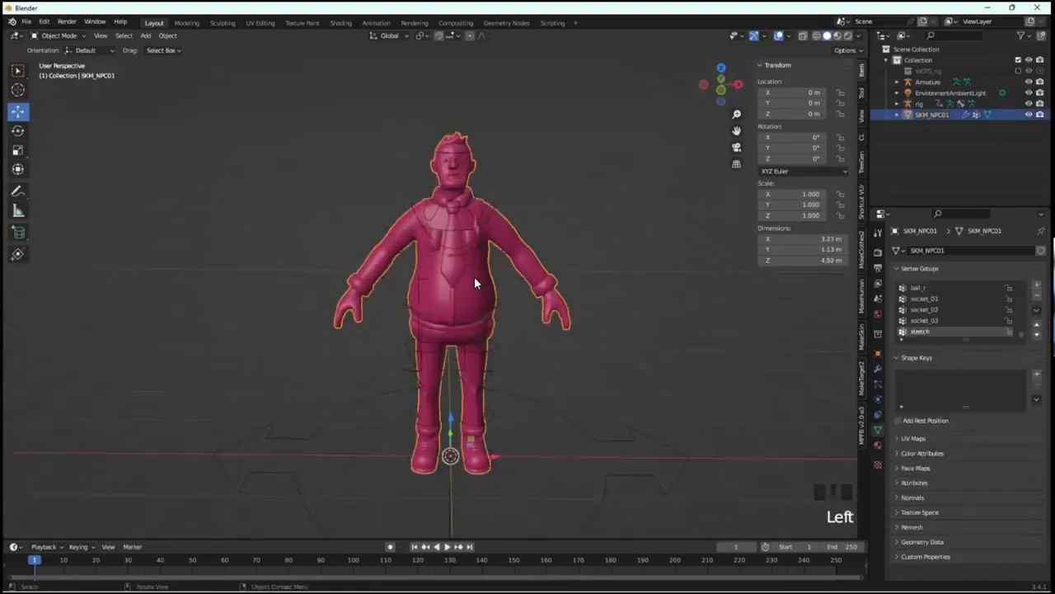
left_click(516, 393, "shift")
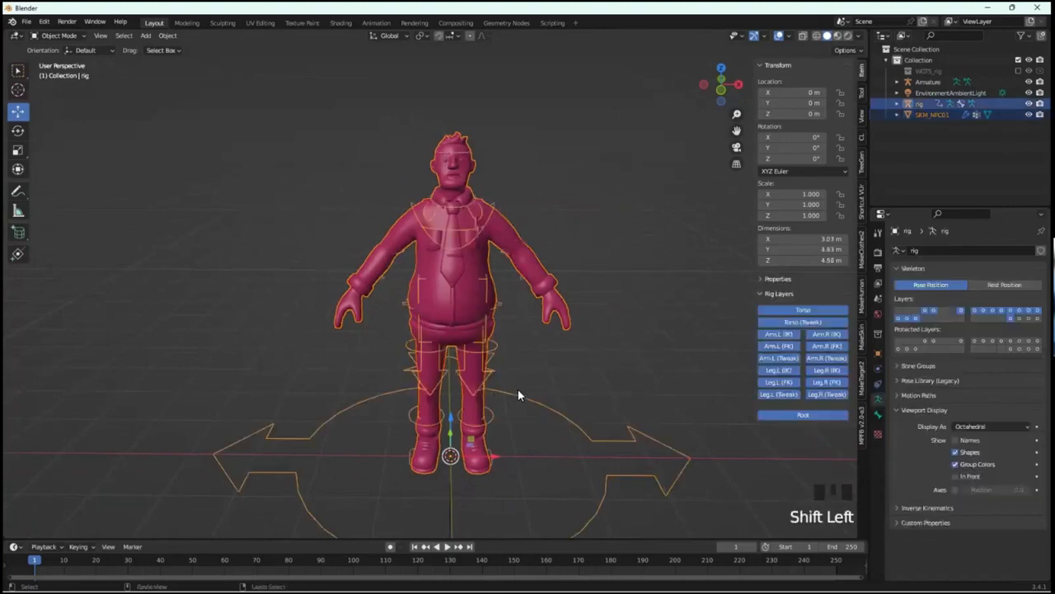
key("ctrl+p")
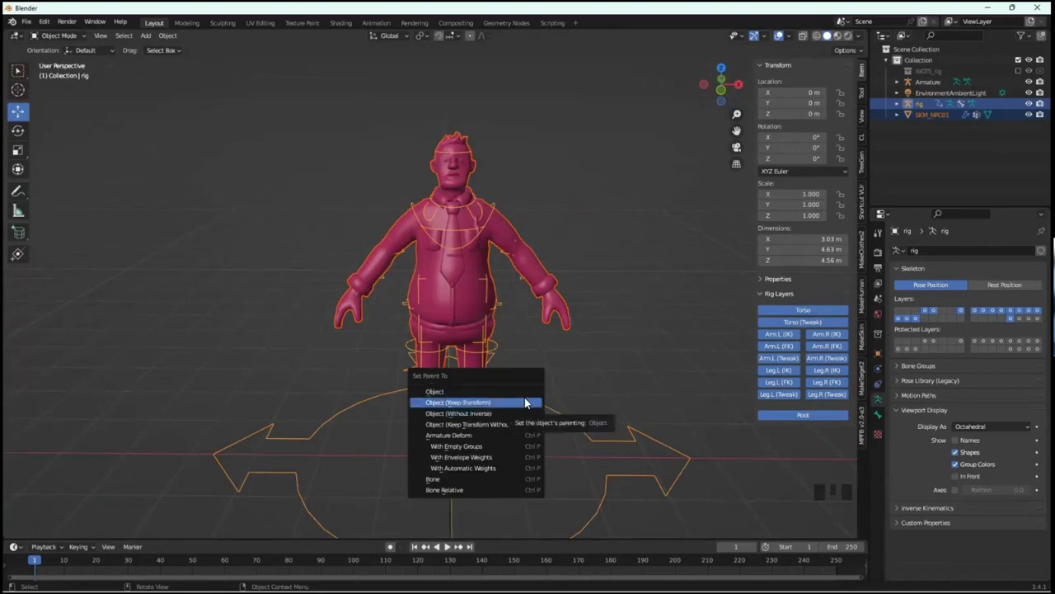
left_click(490, 468)
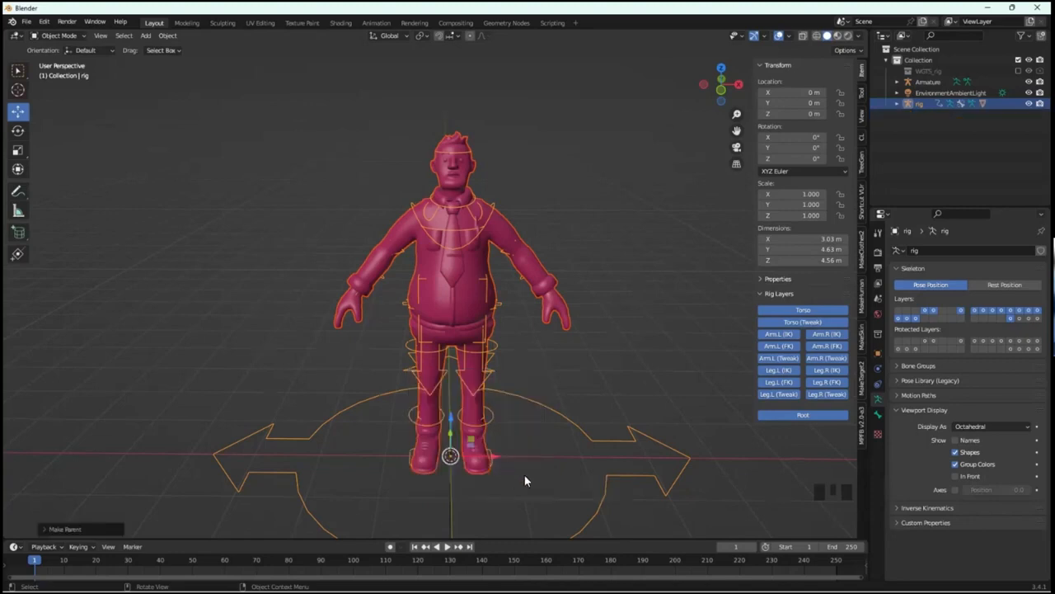
- Switch the generated rig from Object Mode to Pose Mode
mouse_move(593, 385)
middle_mouse_down()
mouse_move(549, 386)
mouse_move(600, 384)
middle_mouse_up()
scroll(592, 387, "down", 2)
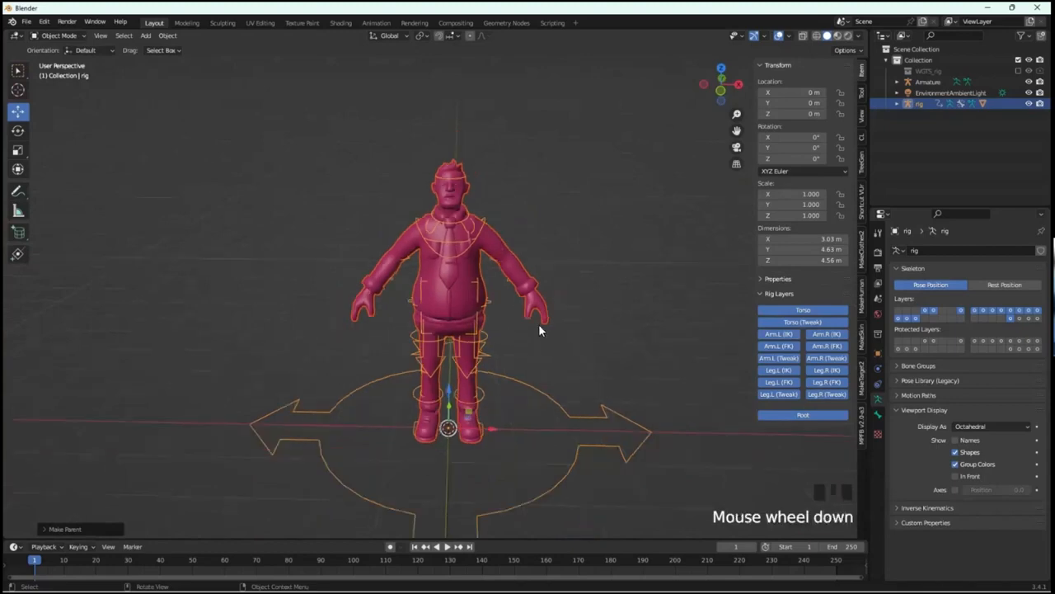
left_click(81, 37)
left_click(82, 73)
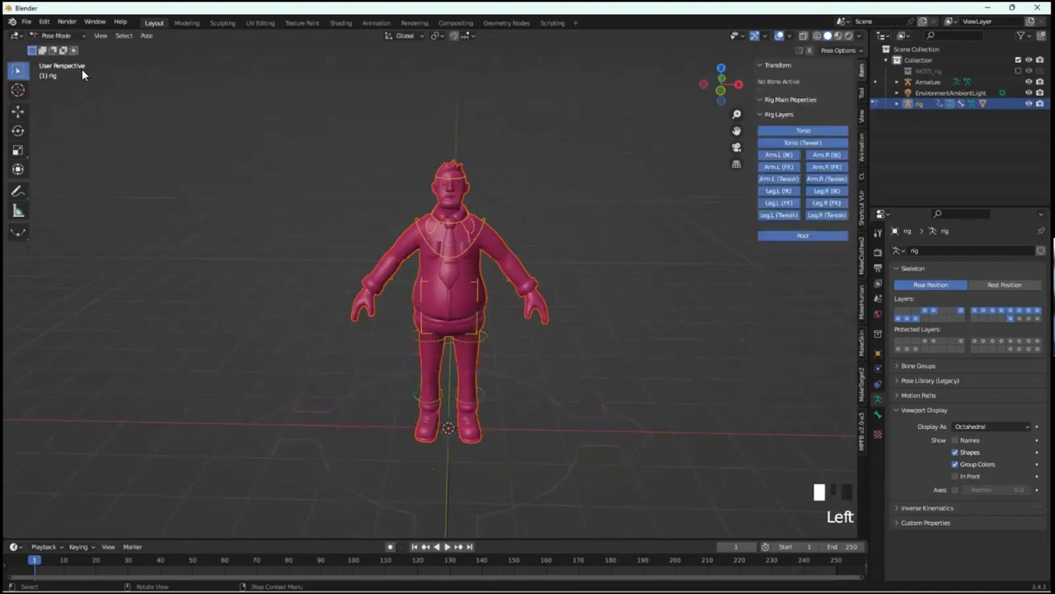
- Try moving the torso control freely to test how the body mesh follows the rig
scroll(491, 317, "up", 3)
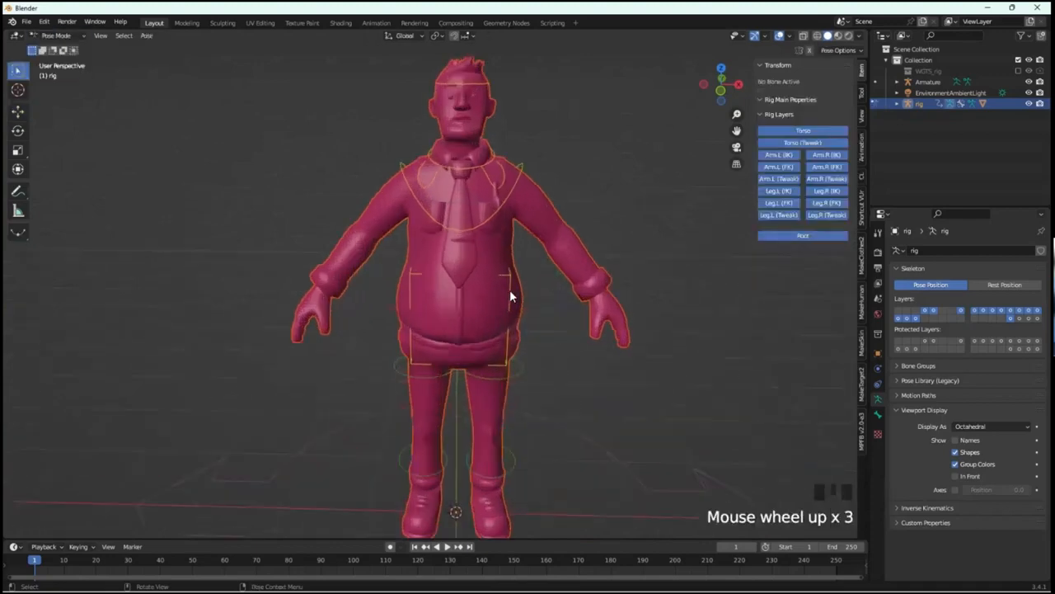
left_click(508, 292)
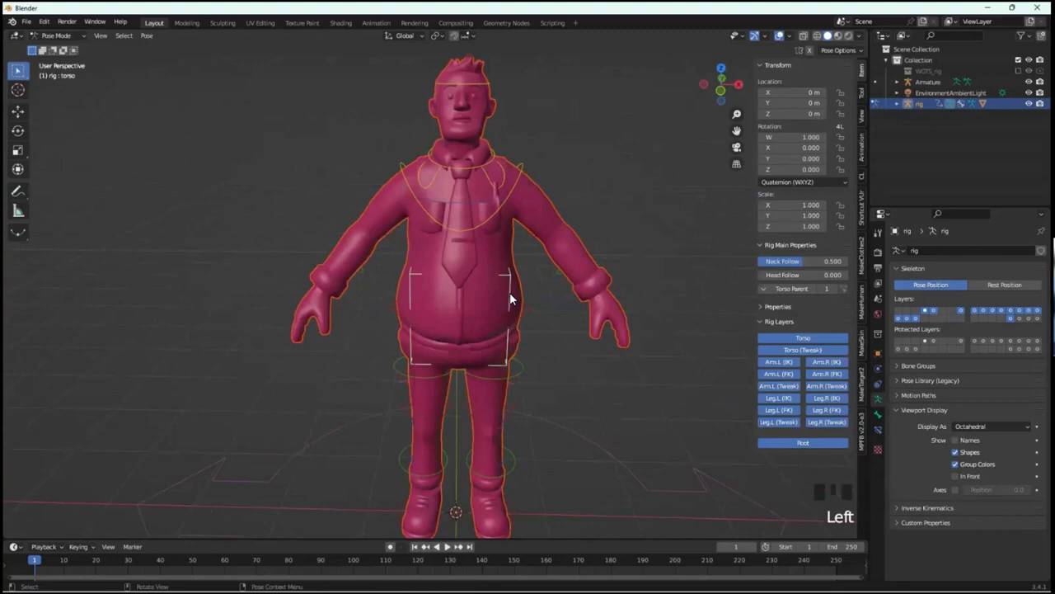
key("g")
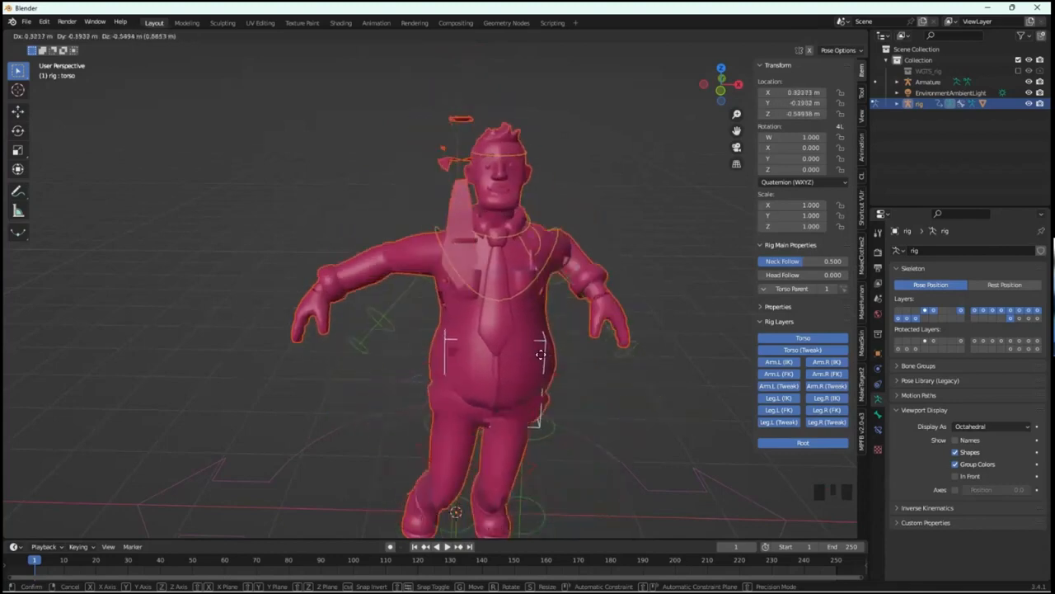
right_click(514, 323)
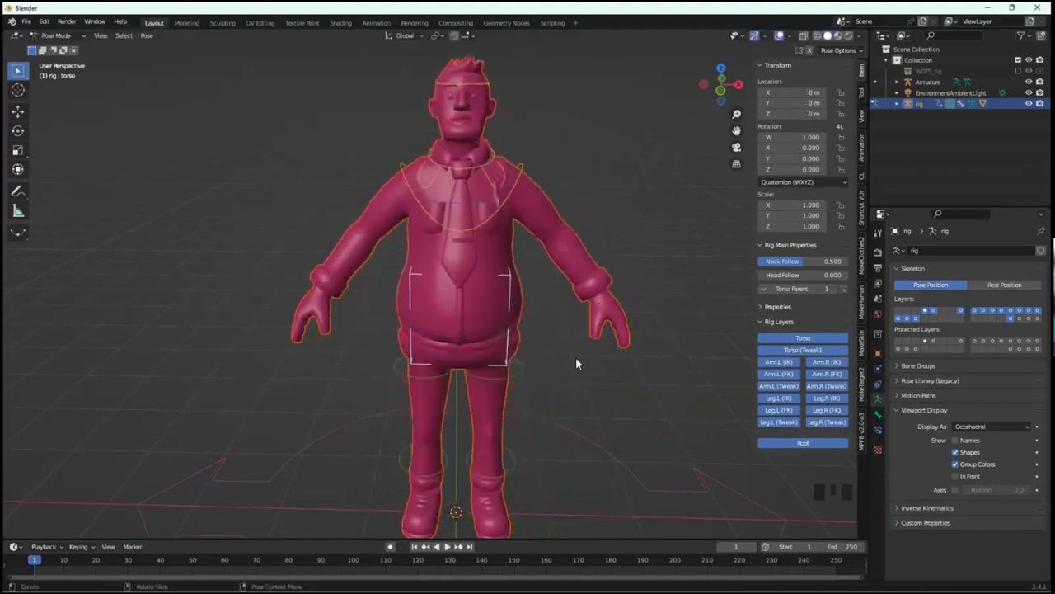
- Switch the IK Parent of the left hand's IK control to Torso
scroll(579, 375, "down", 1)
mouse_move(576, 371)
middle_mouse_down()
mouse_move(492, 360)
mouse_move(567, 353)
middle_mouse_up()
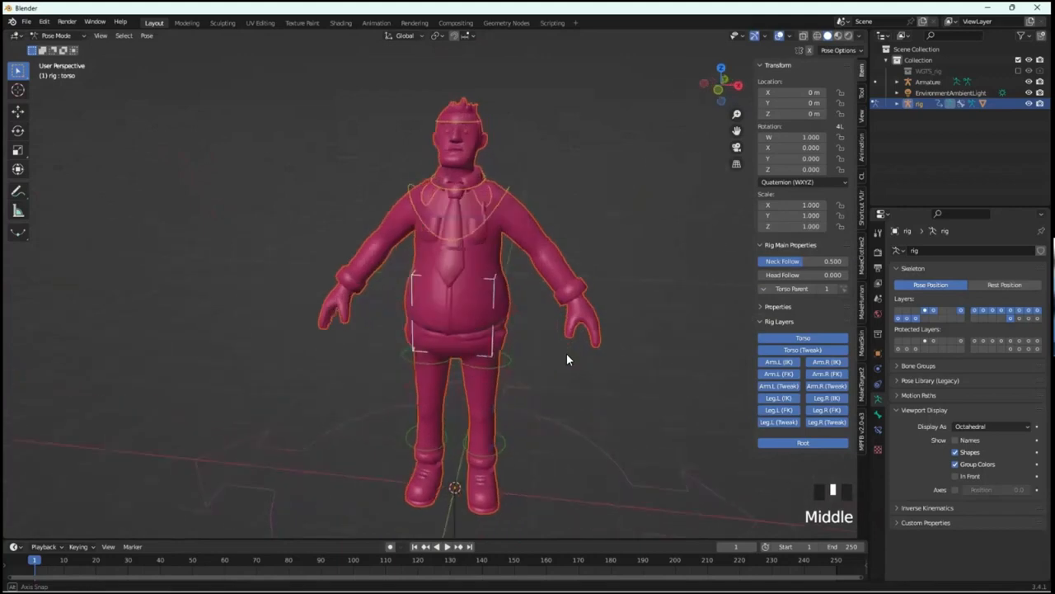
left_click(558, 369)
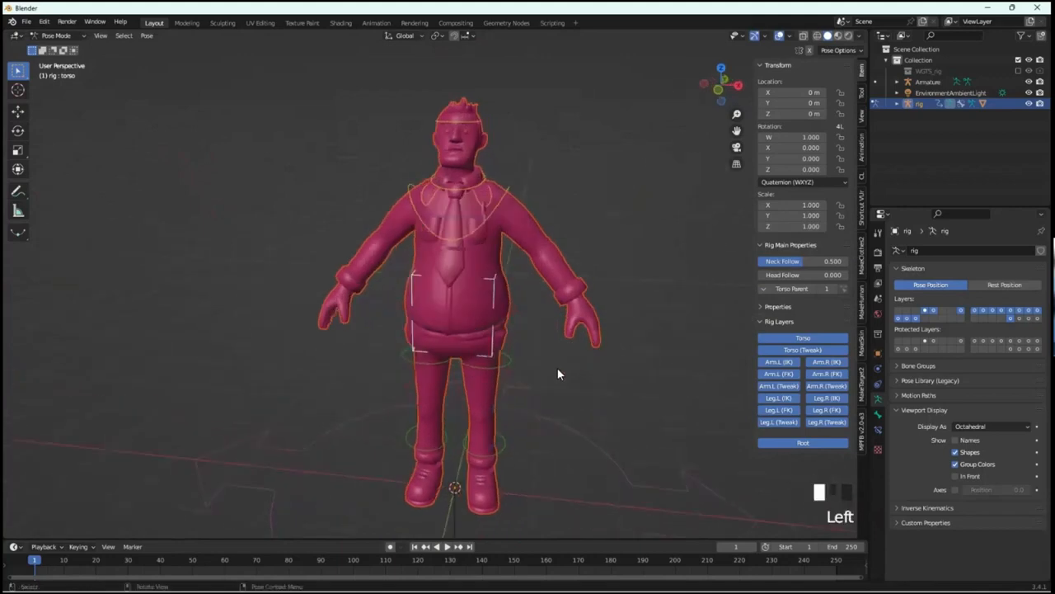
middle_click_drag(586, 356, 567, 383)
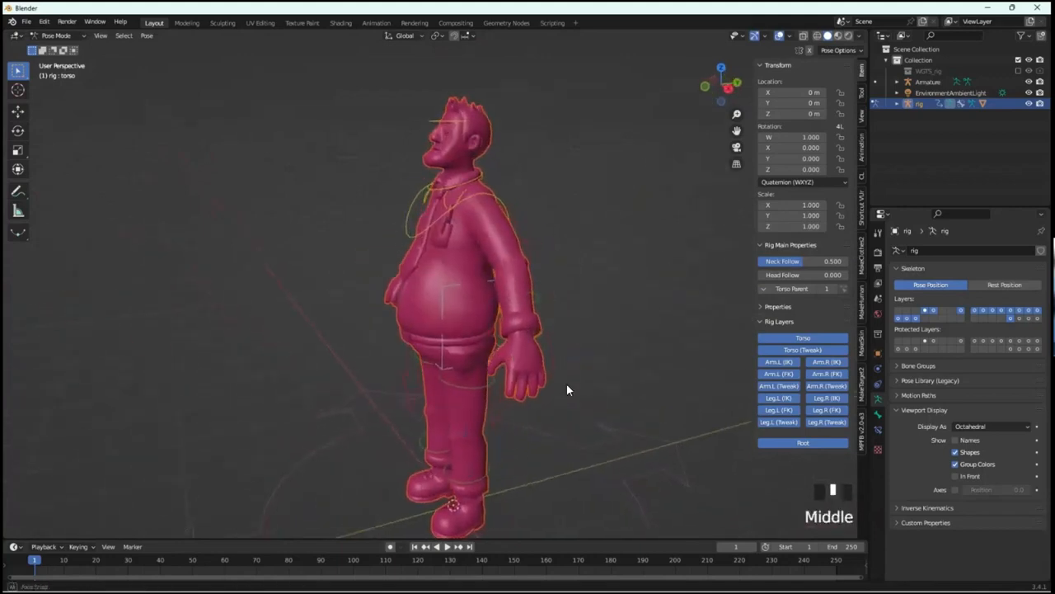
left_click(553, 377)
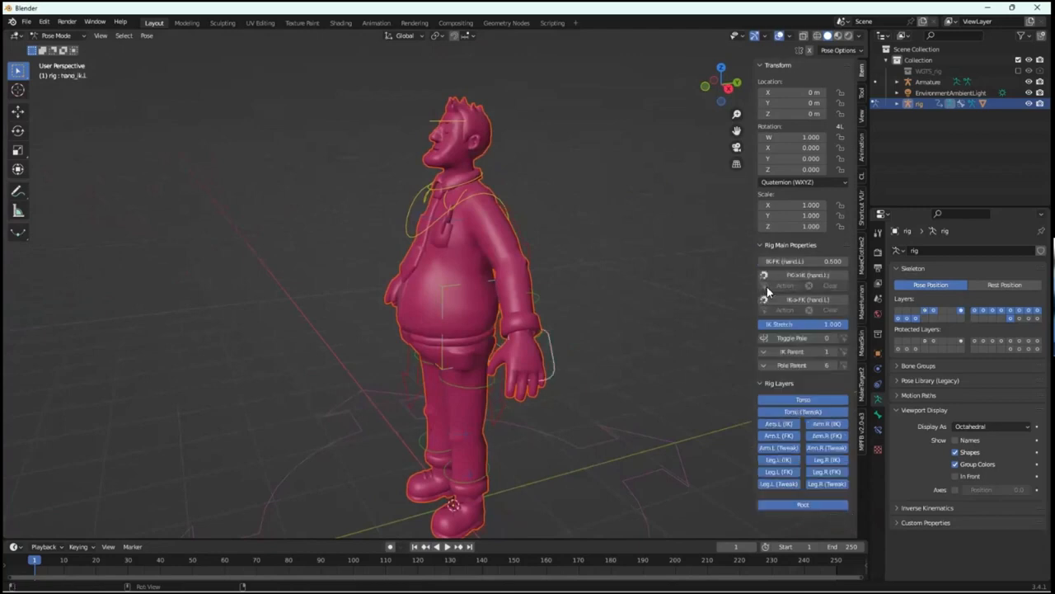
left_click(764, 352)
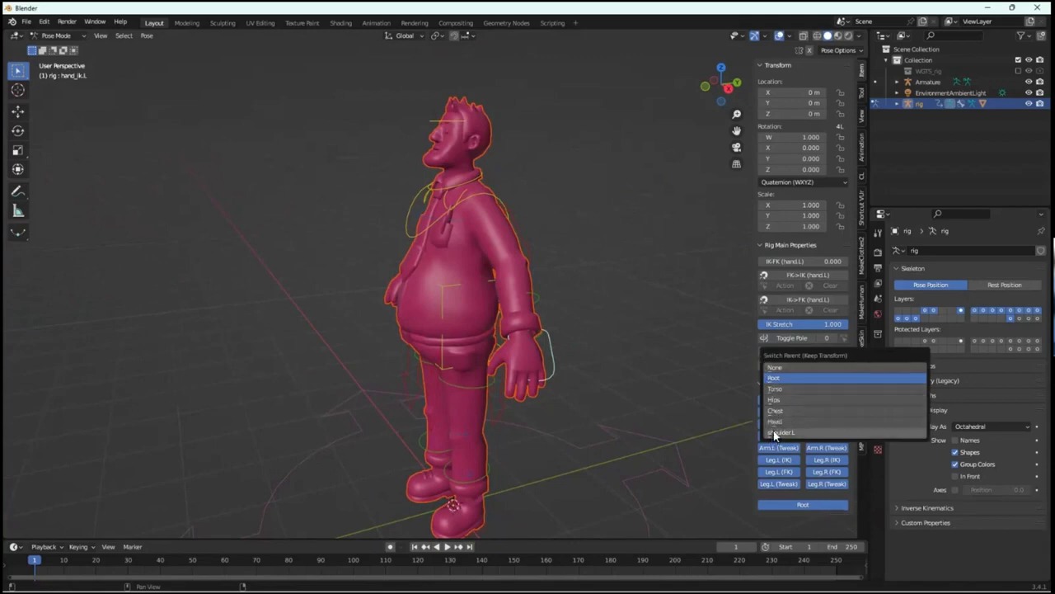
left_click(778, 390)
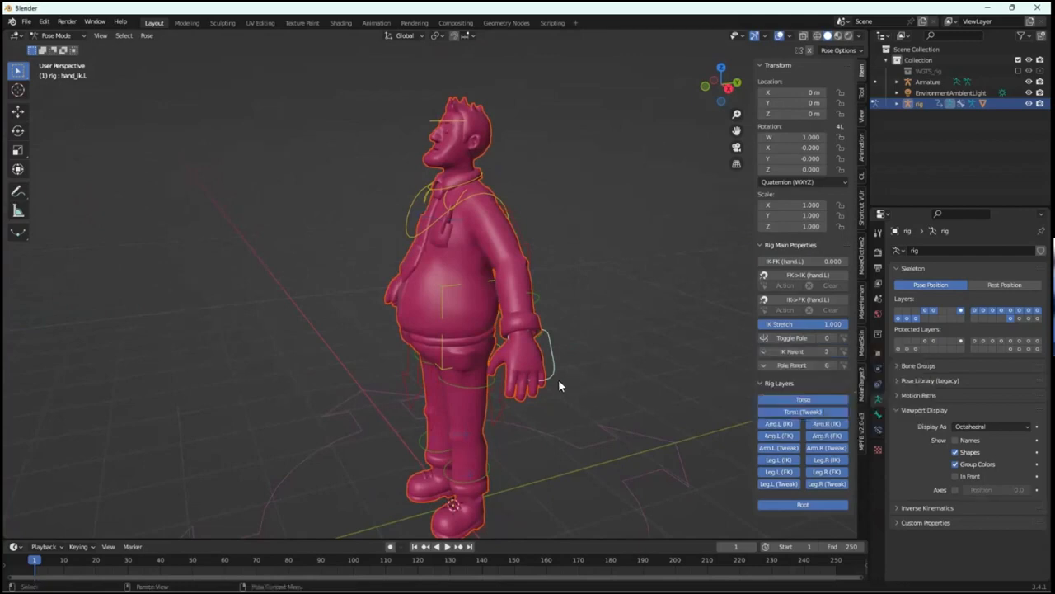
- Try moving the left hand's IK control along the global Y axis
key("g")
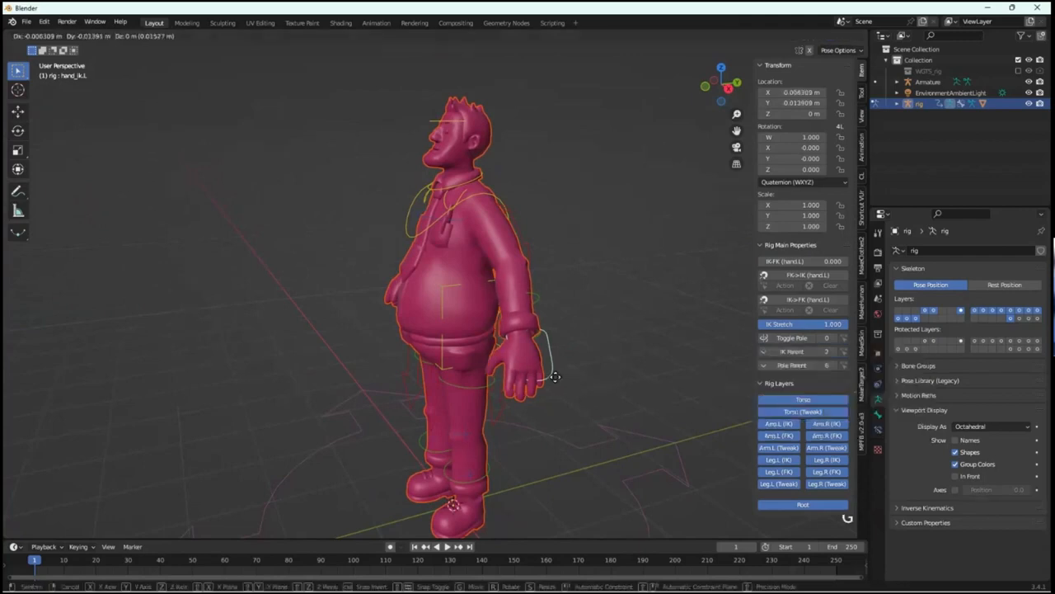
key("y")
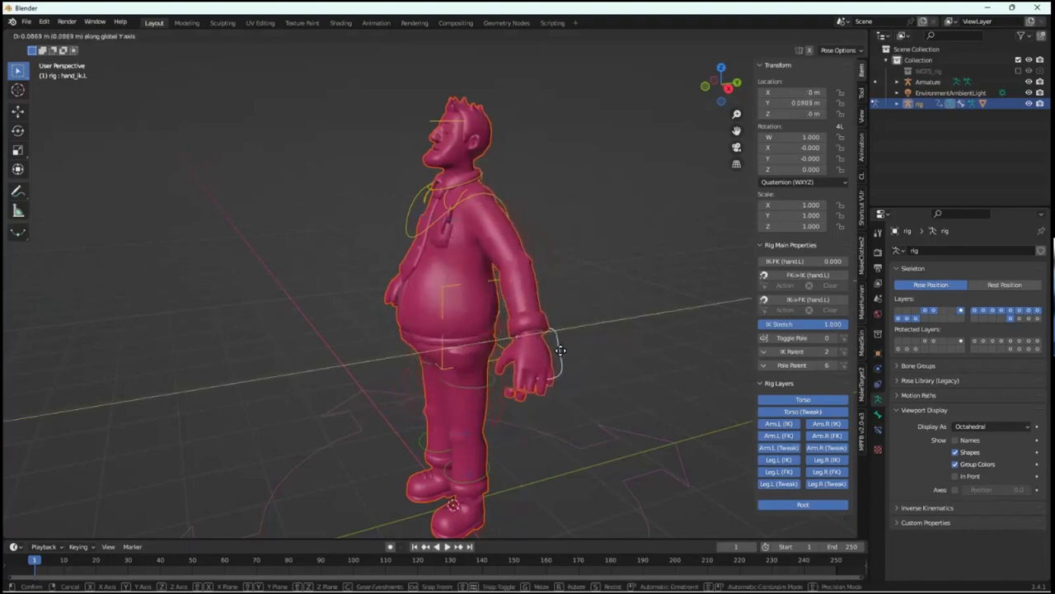
key("Escape")
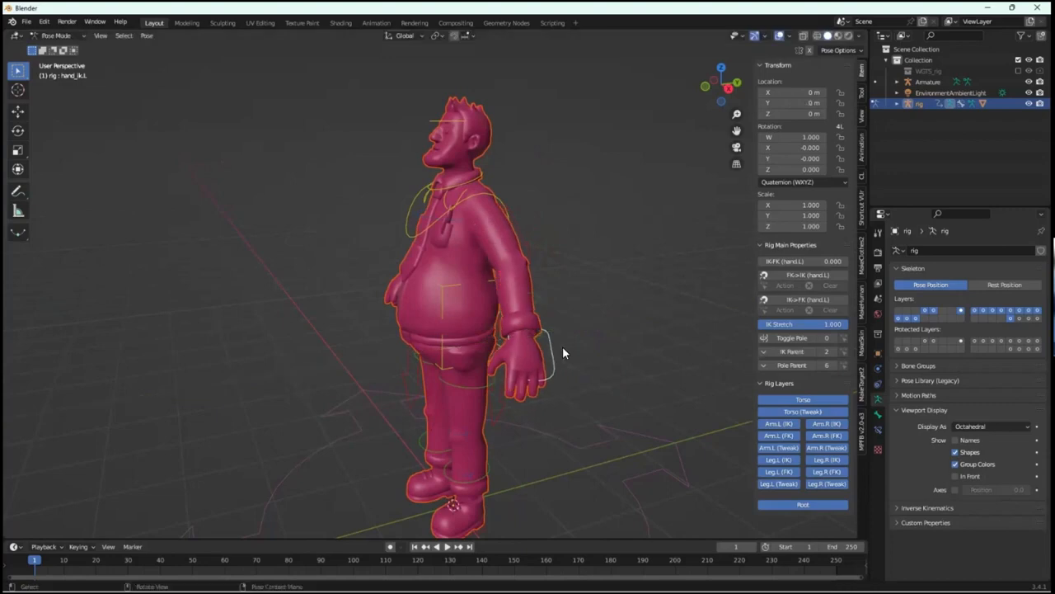
- Try raising the left hand's IK control freely to test how the arm bends
key("Home")
middle_click_drag(615, 393, 572, 414)
scroll(473, 295, "up", 3)
scroll(472, 291, "up", 3)
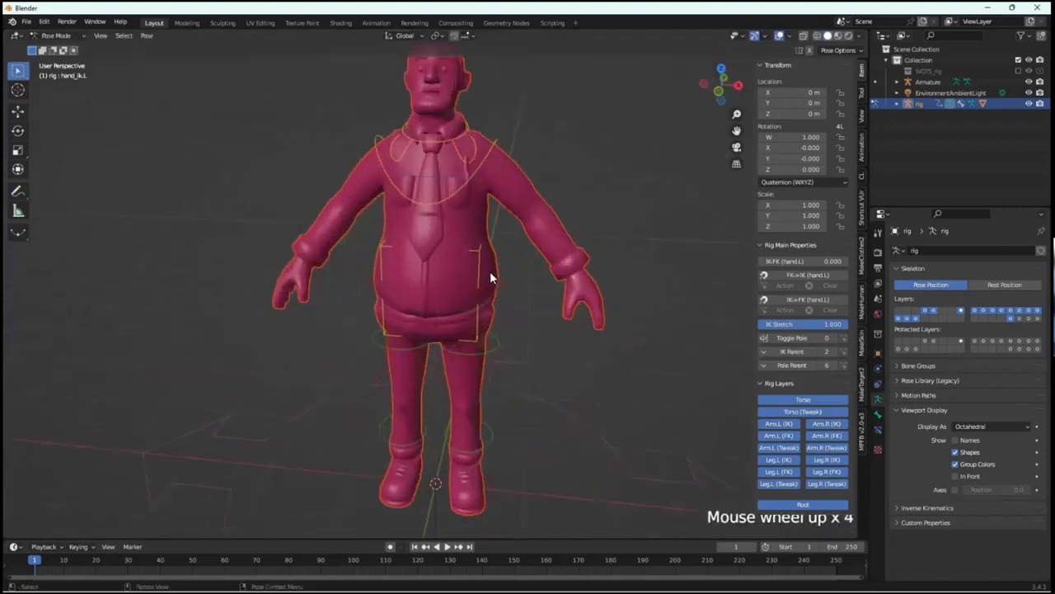
middle_click_drag(490, 271, 452, 277)
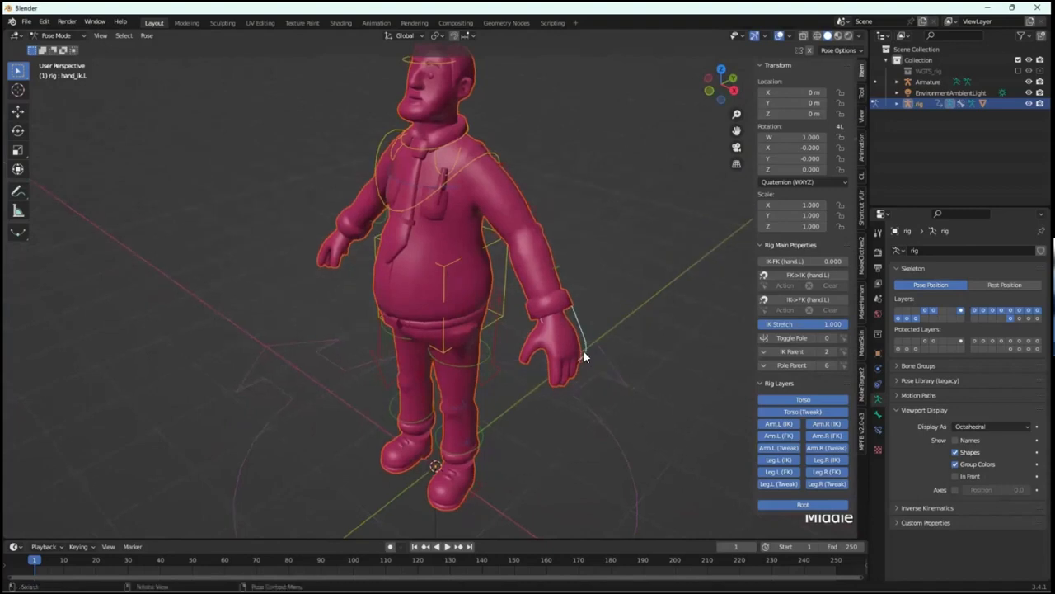
left_click(584, 351)
key("g")
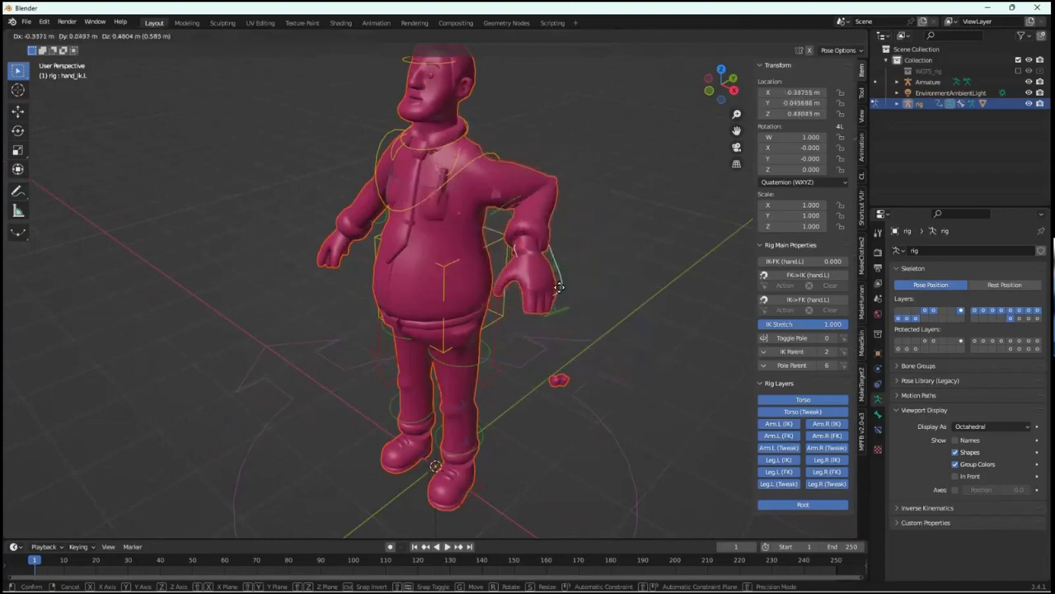
right_click(558, 287)
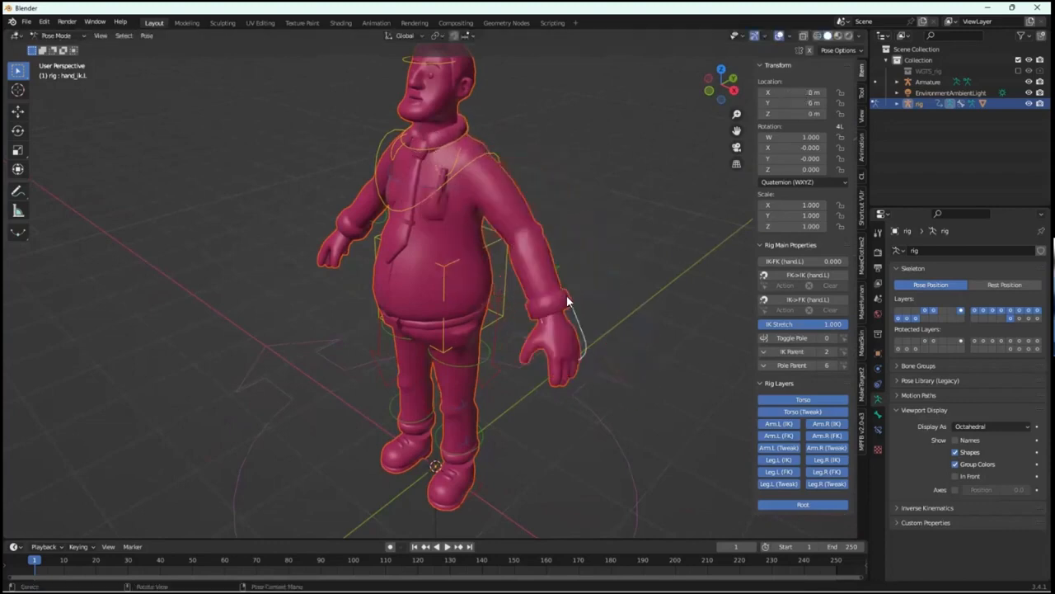
- Try moving the left and right foot IK controls in turn to test the leg deformation
left_click(562, 387)
mouse_move(561, 387)
middle_mouse_down()
mouse_move(594, 404)
mouse_move(668, 386)
mouse_move(649, 366)
middle_mouse_up()
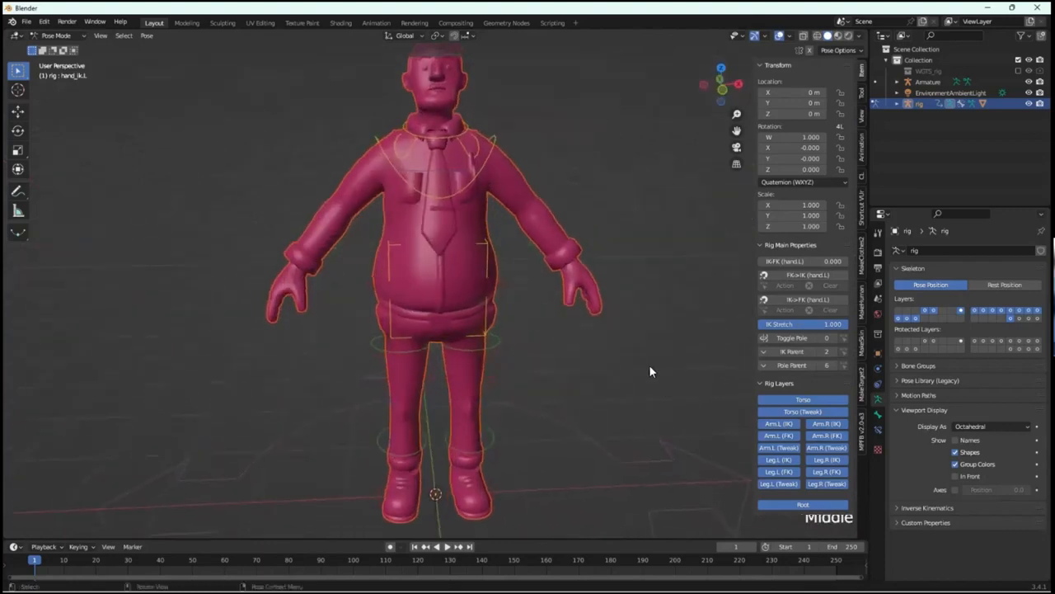
left_click(492, 497)
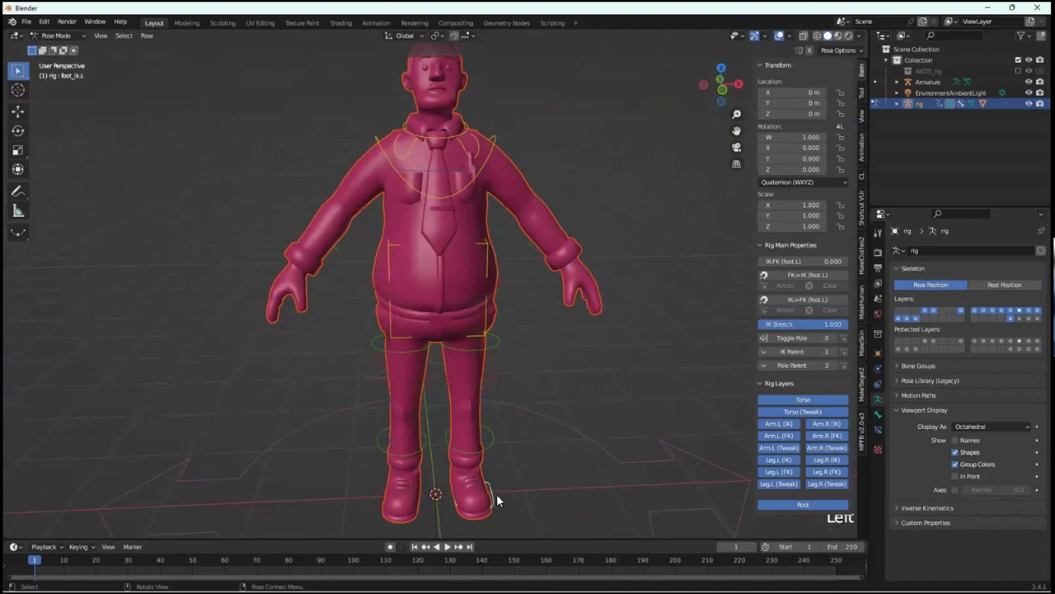
key("g")
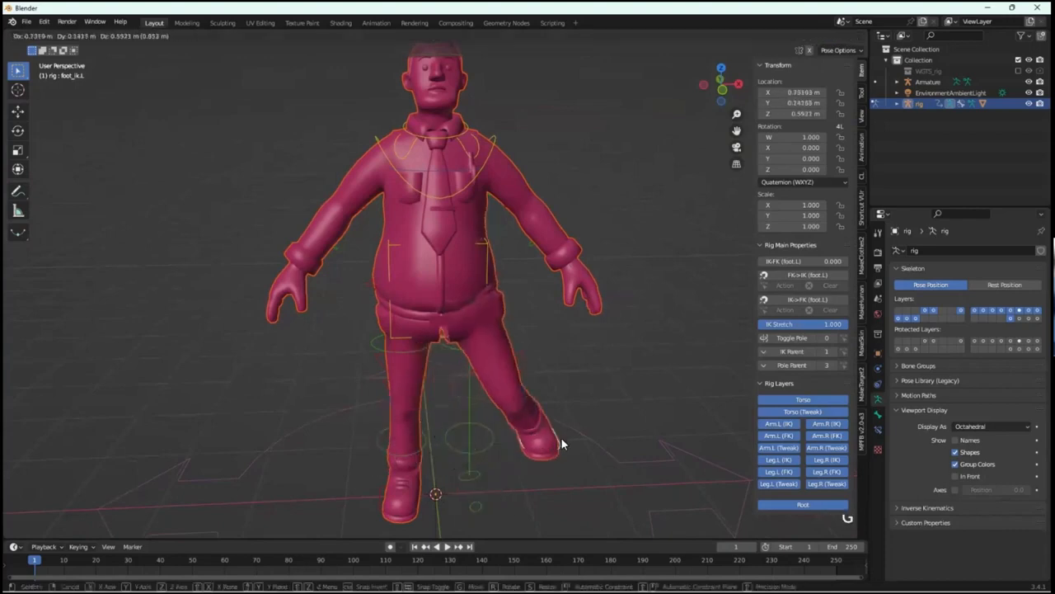
key("Escape")
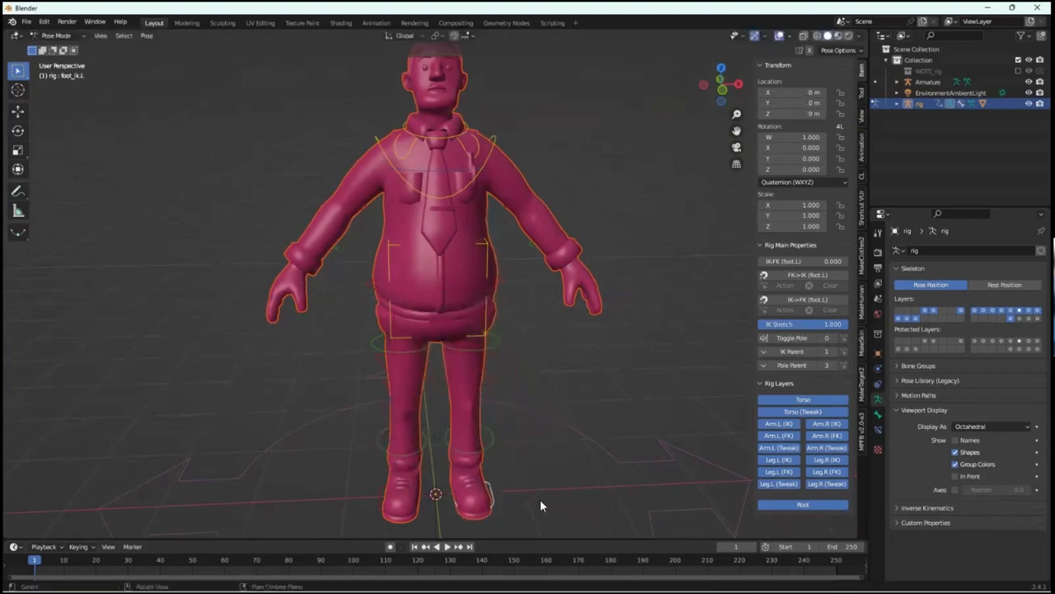
left_click(378, 499)
key("g")
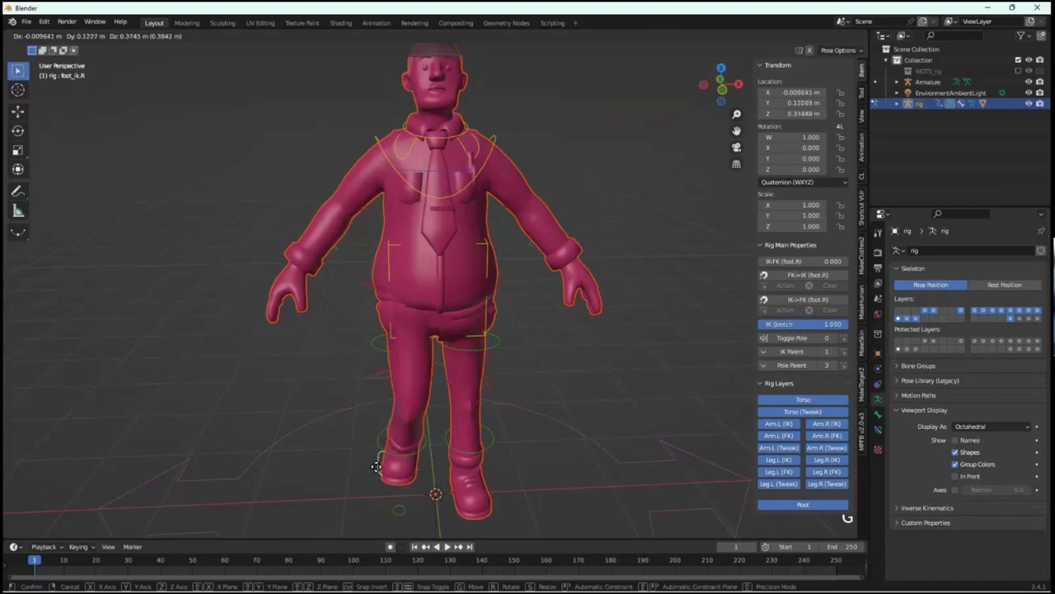
key("Escape")
- Try shifting the torso control to test how the body moves relative to the hands and feet
middle_click_drag(586, 430, 542, 437)
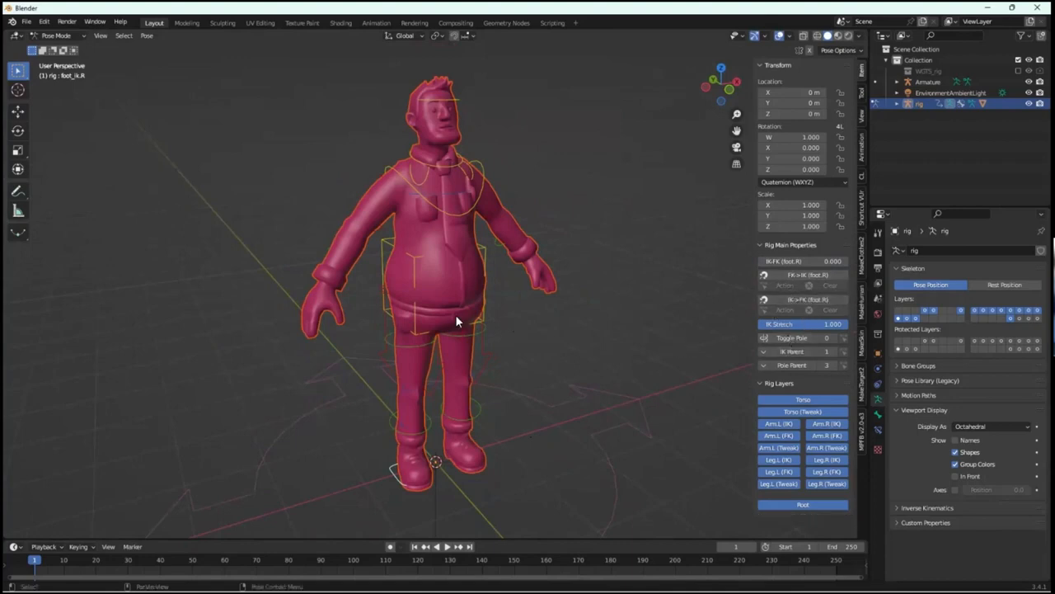
scroll(386, 300, "up", 2)
left_click(410, 279)
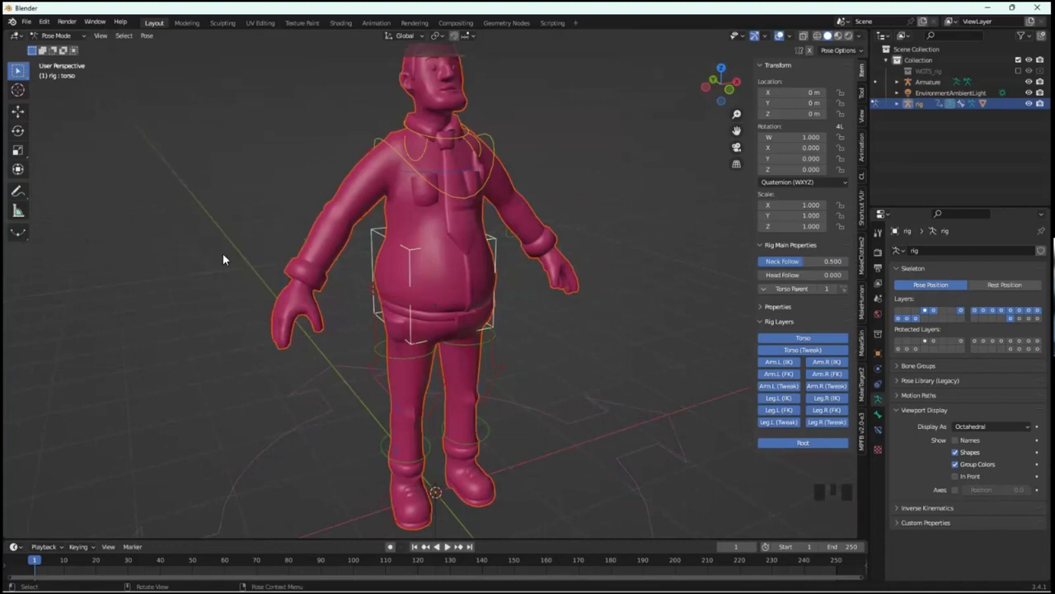
key("g")
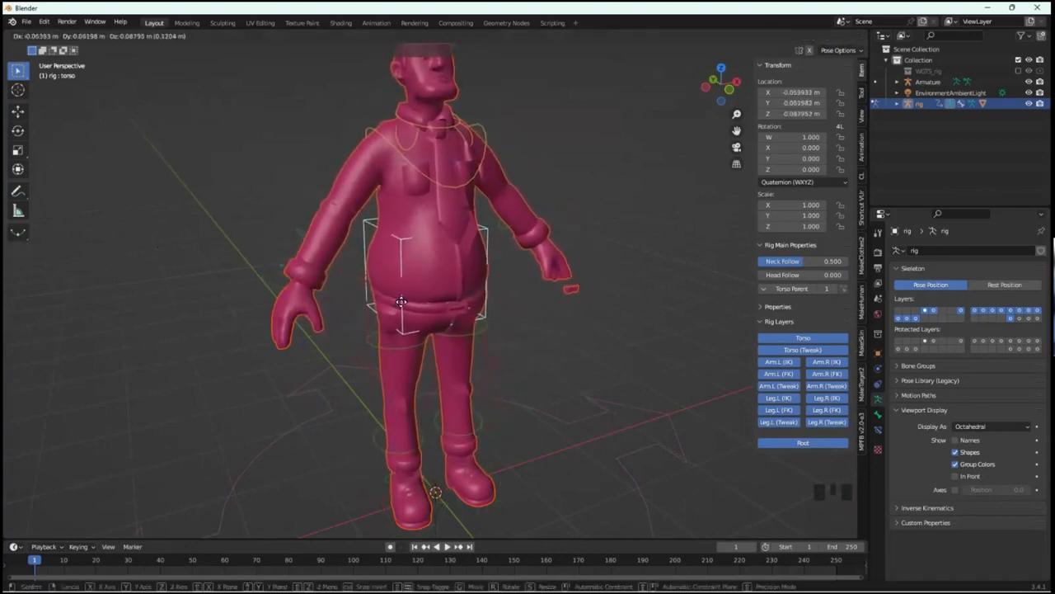
key("Escape")
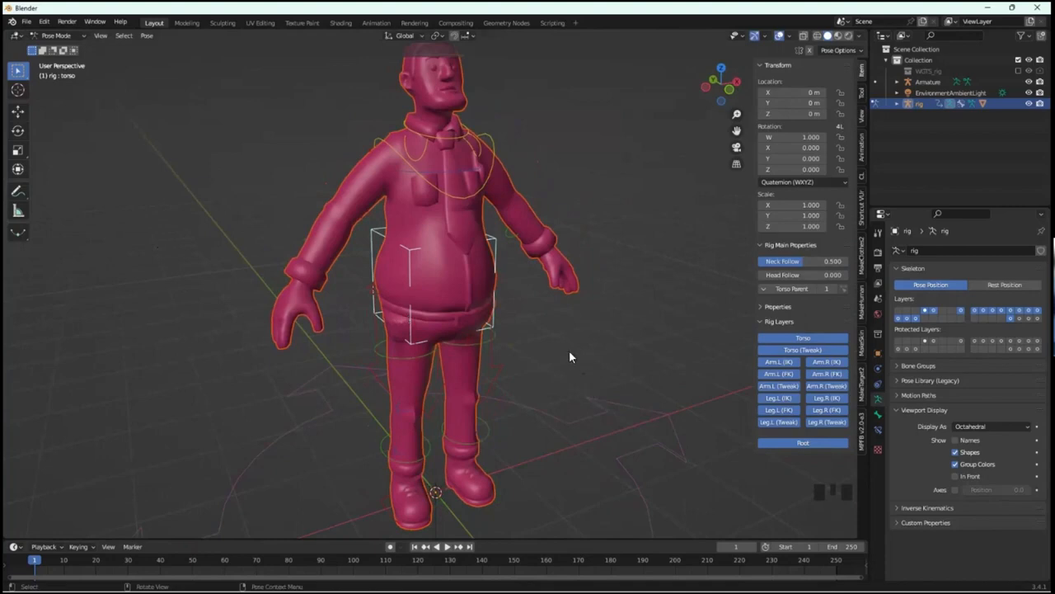
- Try rotating the head control, first freely and with the rotation constrained to the global Y axis
middle_click_drag(523, 261, 400, 106)
left_click(443, 85)
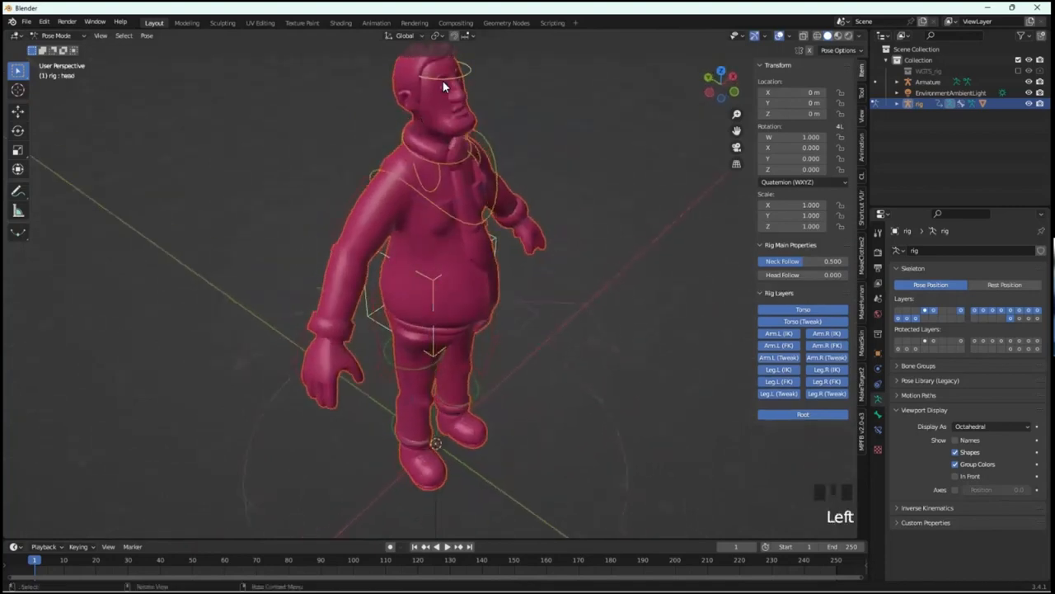
key("r")
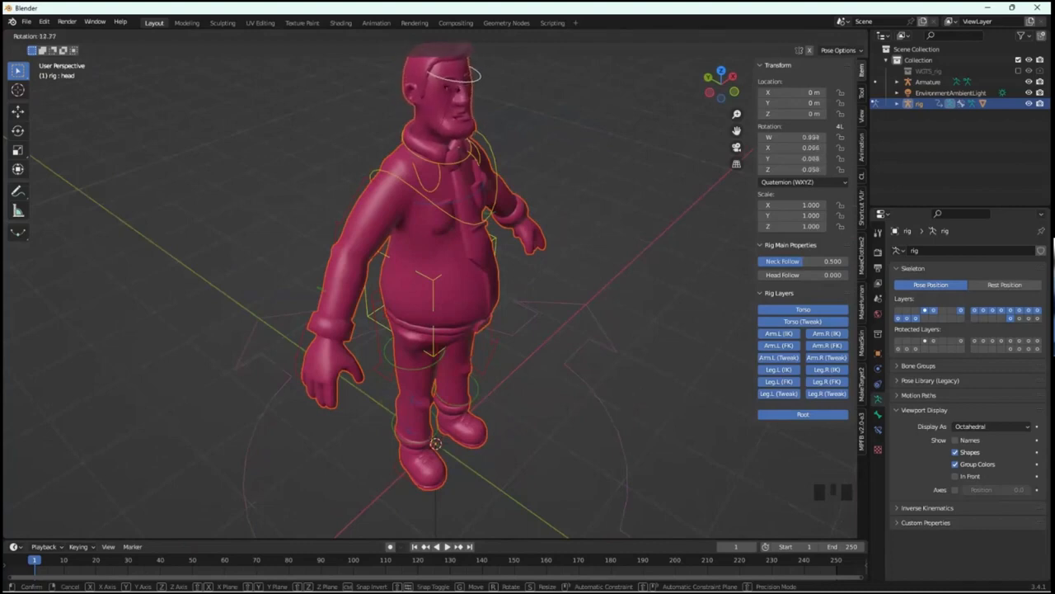
key("y")
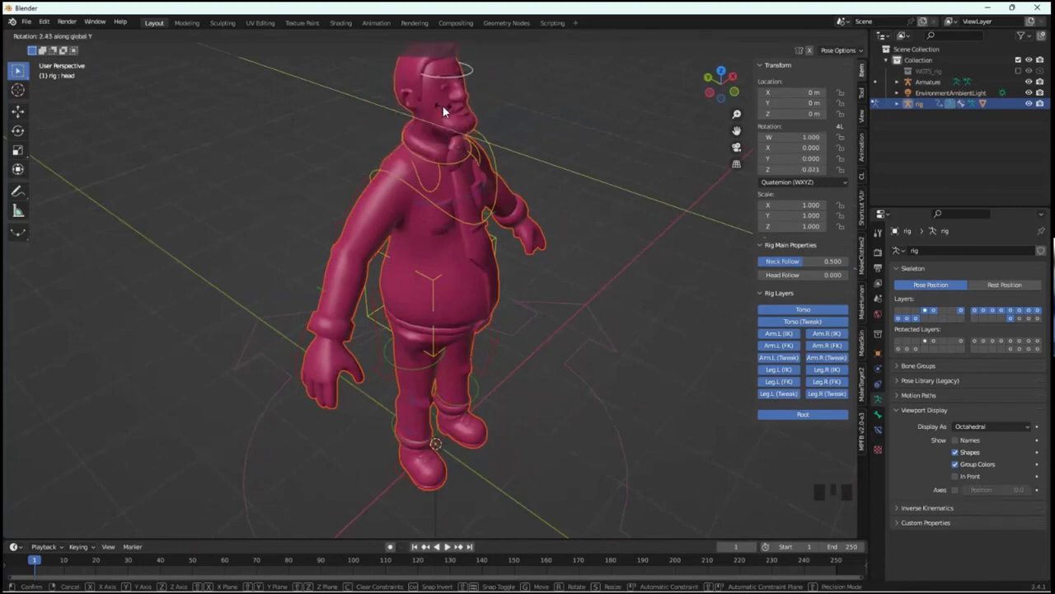
left_click(534, 167)
- Switch the rig to Object Mode and select only the character mesh SKM_NPC01
middle_click_drag(533, 172, 492, 203)
scroll(511, 248, "down", 2)
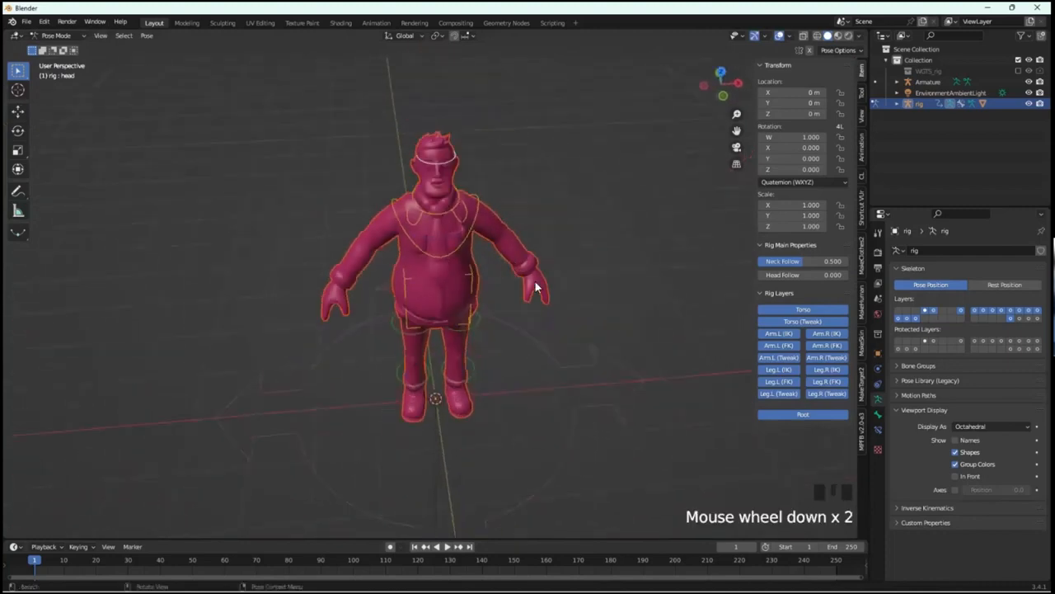
middle_click_drag(537, 285, 575, 239)
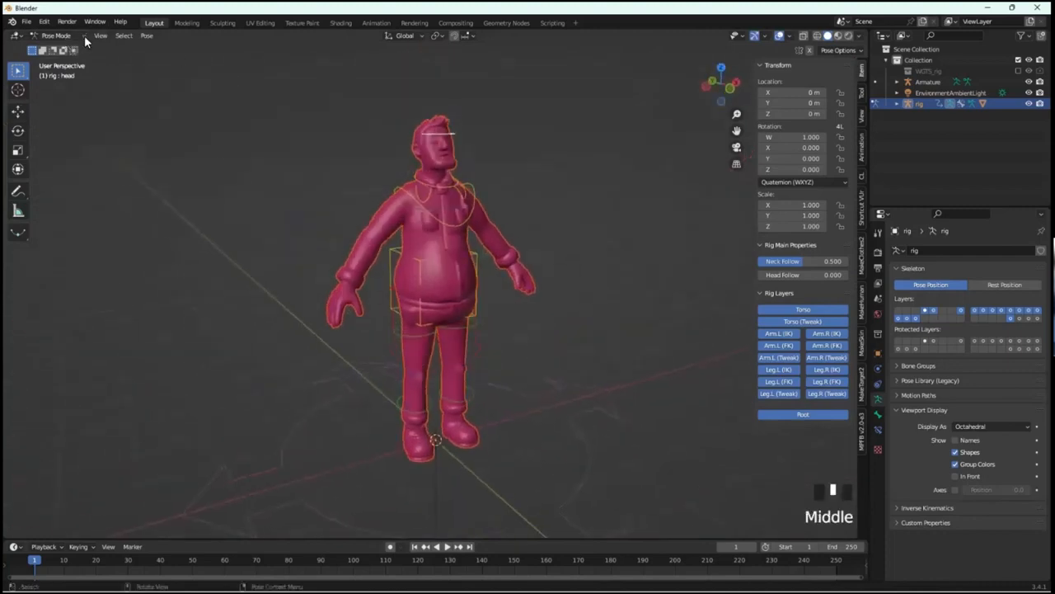
left_click(85, 35)
left_click(79, 49)
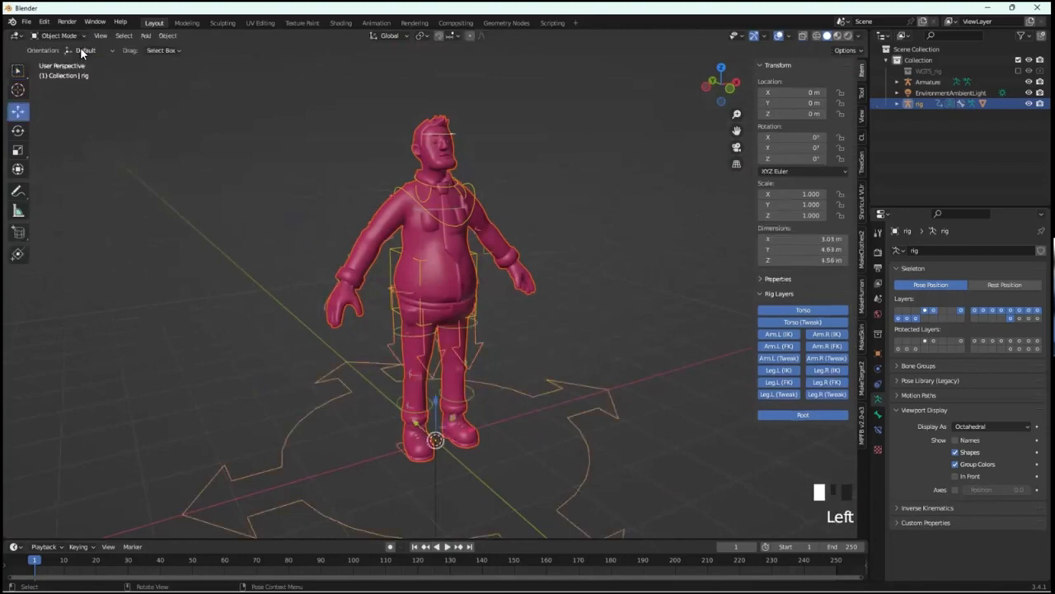
left_click(532, 304)
left_click(459, 270)
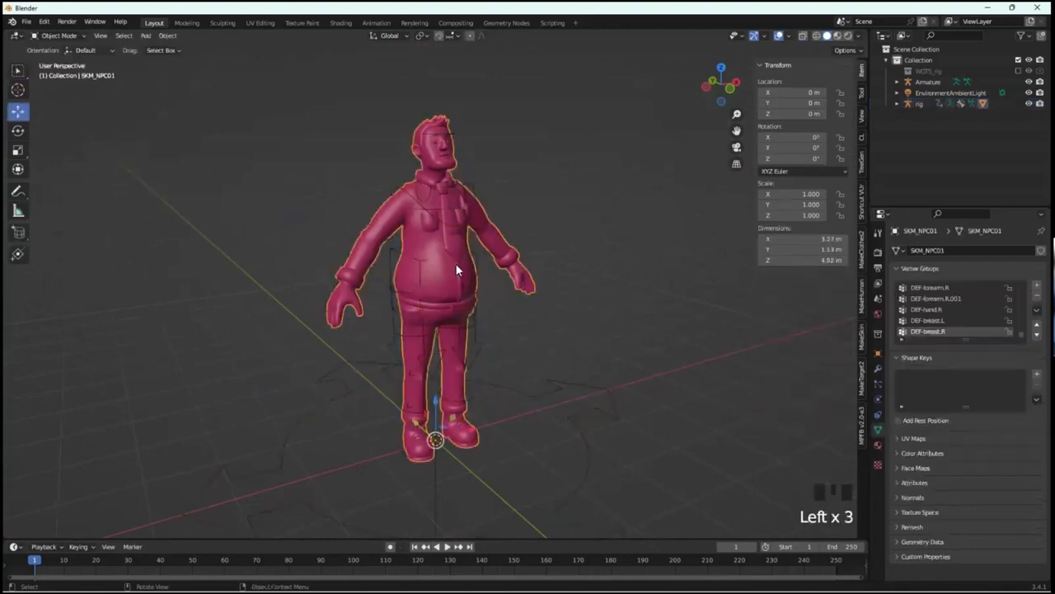
- Export only the selected character mesh in STL format to the Downloads folder, overwriting Test 01.stl
left_click(27, 21)
mouse_move(76, 180)
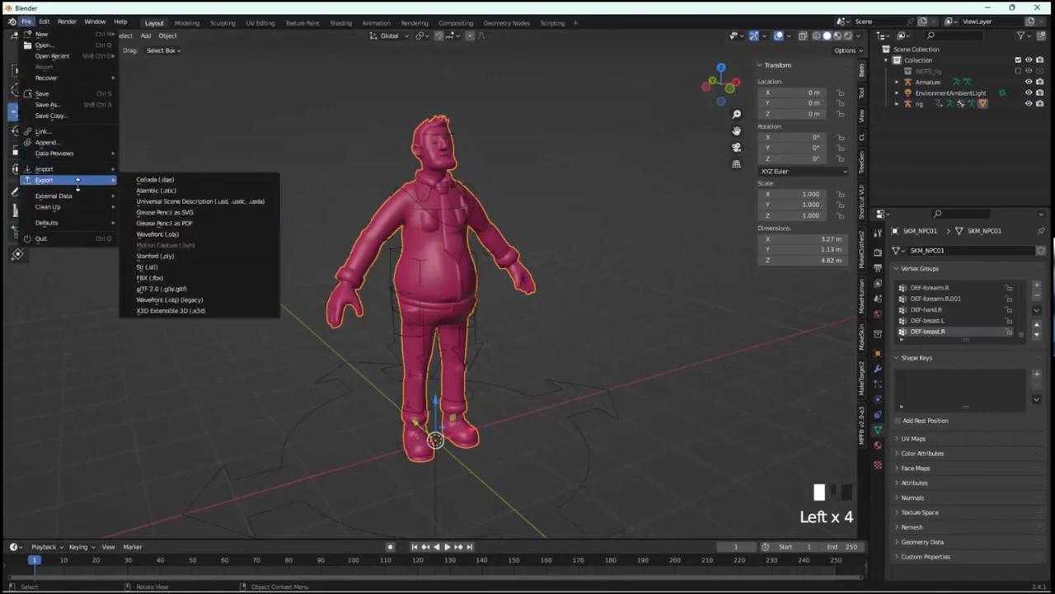
left_click(200, 267)
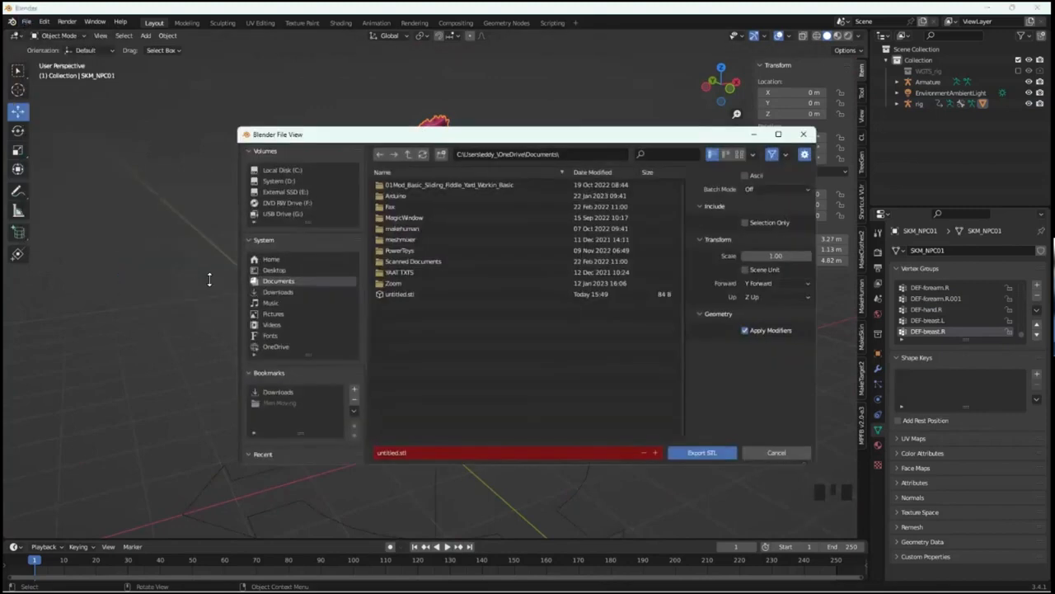
left_click(290, 393)
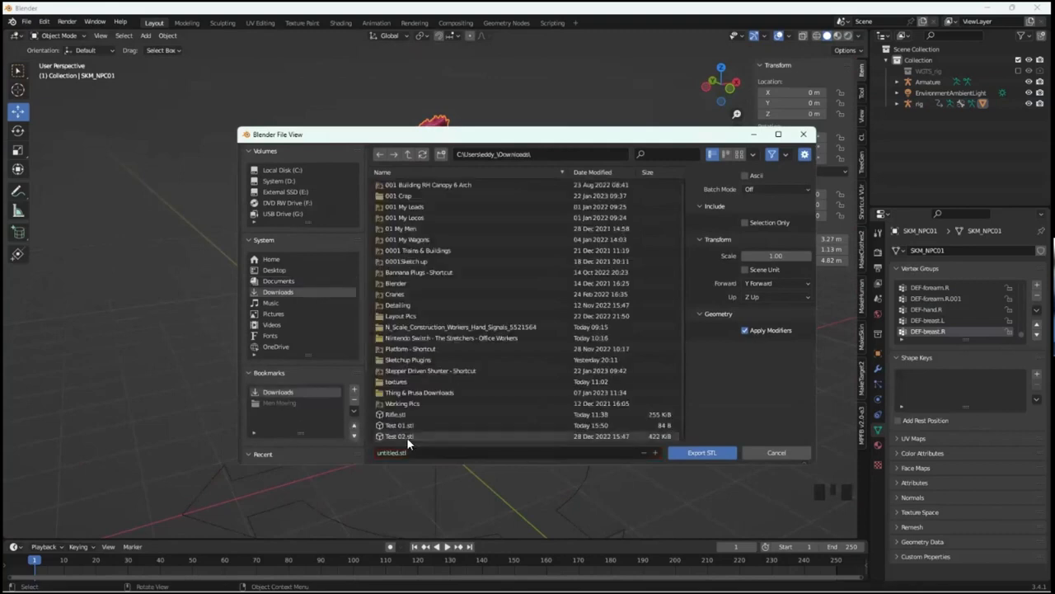
double_click(409, 425)
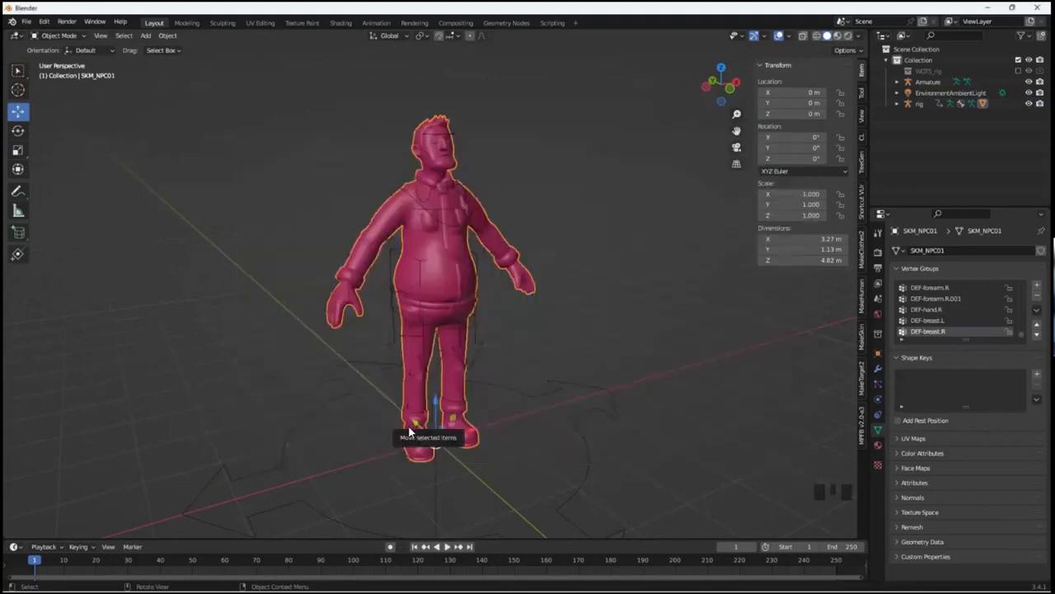
- Repeat the STL export of the selected mesh with Selection Only enabled, again overwriting Test 01.stl in Downloads
left_click(27, 24)
mouse_move(72, 189)
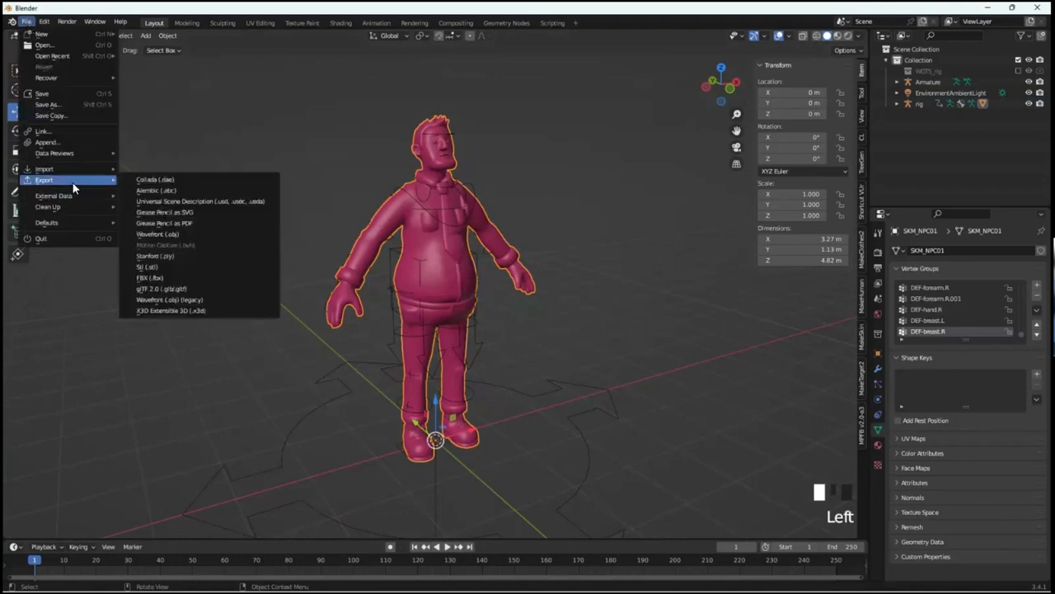
left_click(28, 21)
mouse_move(53, 180)
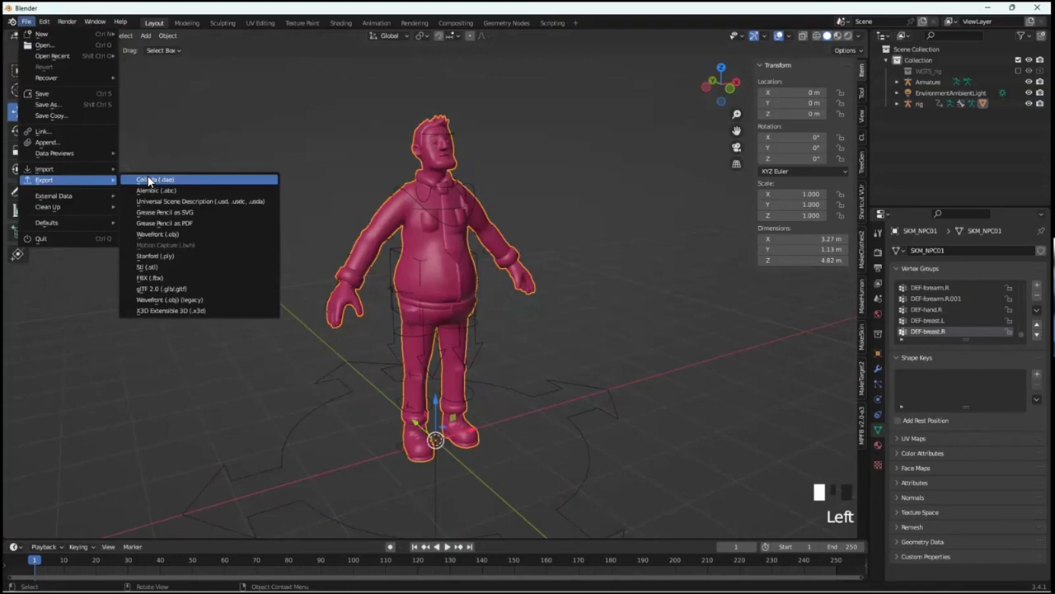
left_click(165, 269)
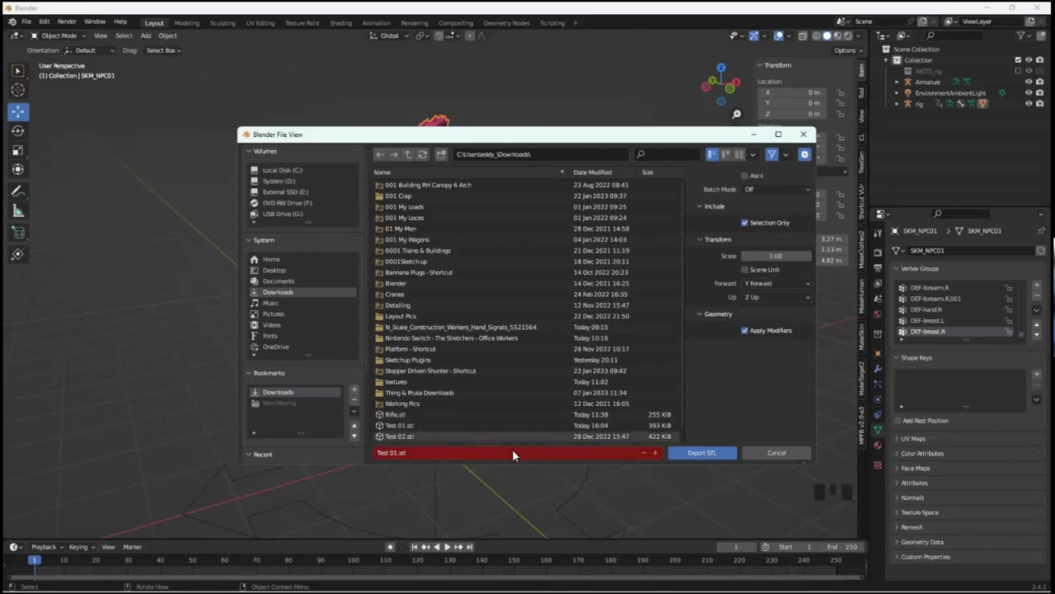
left_click(701, 453)
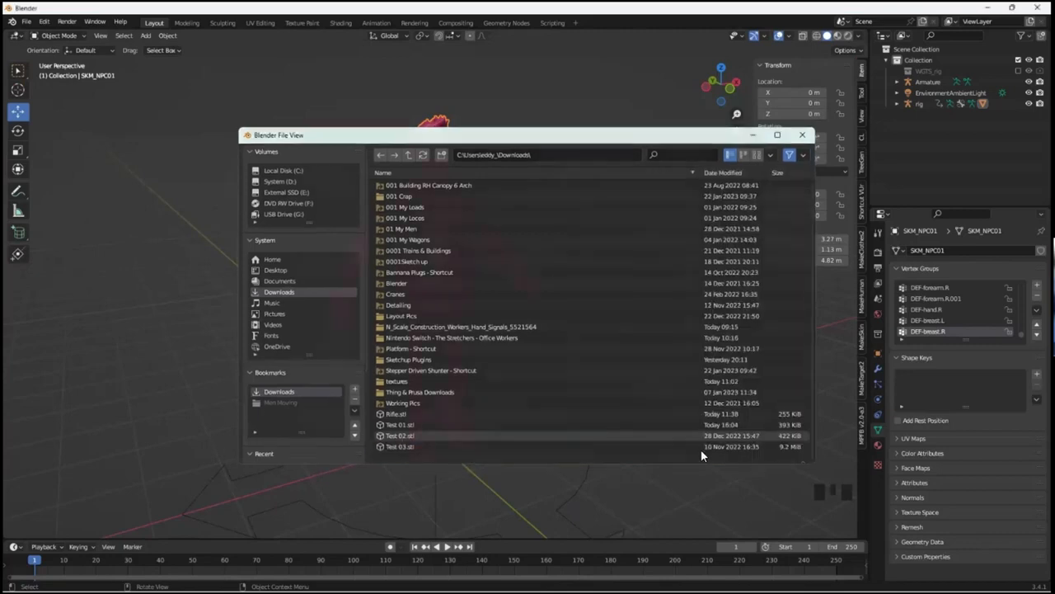
- Switch to SuperSlicer and import the exported Test 01.stl onto the empty print bed
mouse_move(516, 579)
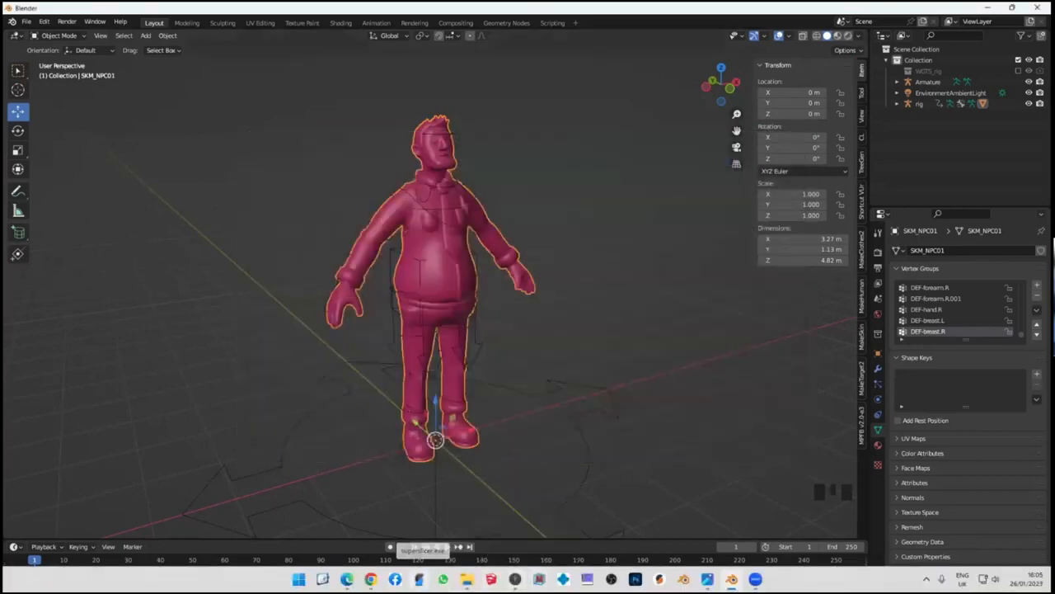
left_click(419, 579)
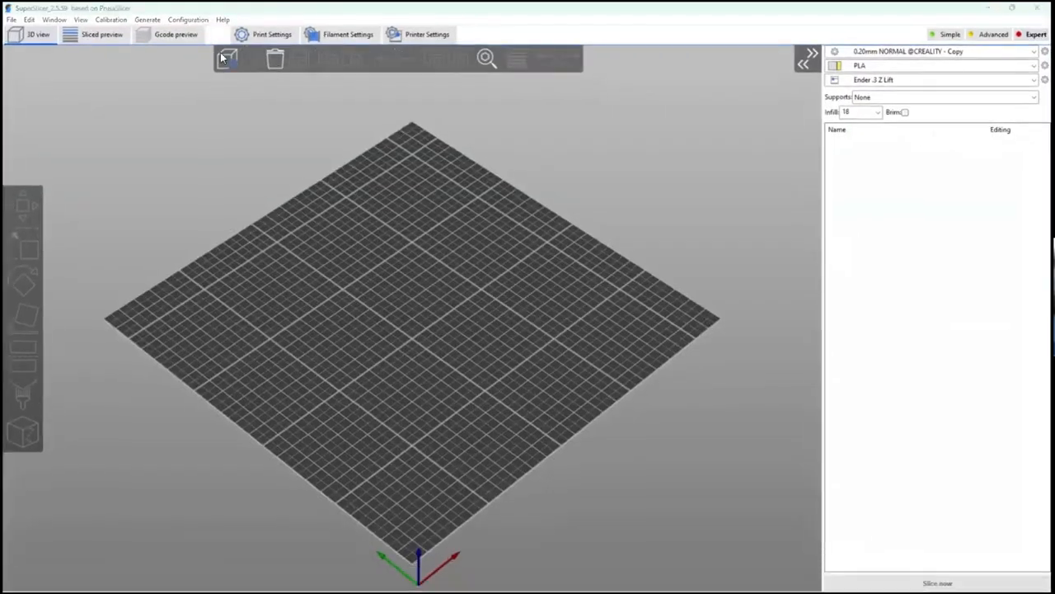
left_click(222, 56)
double_click(192, 408)
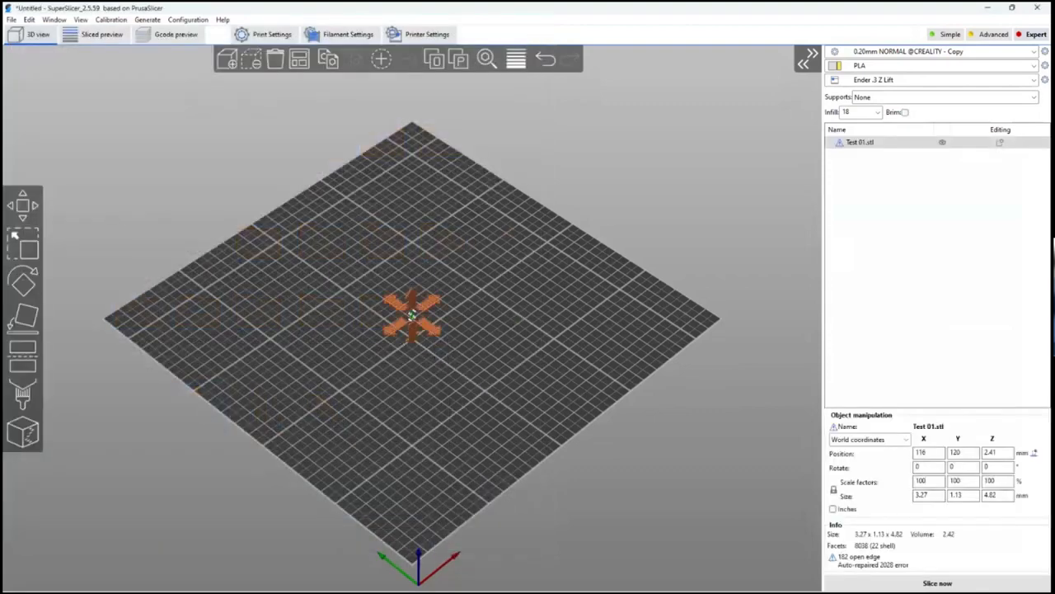
- Scale the imported character uniformly to 1000% and inspect the enlarged figure on the bed
type("0")
key("Return")
scroll(370, 292, "up", 1)
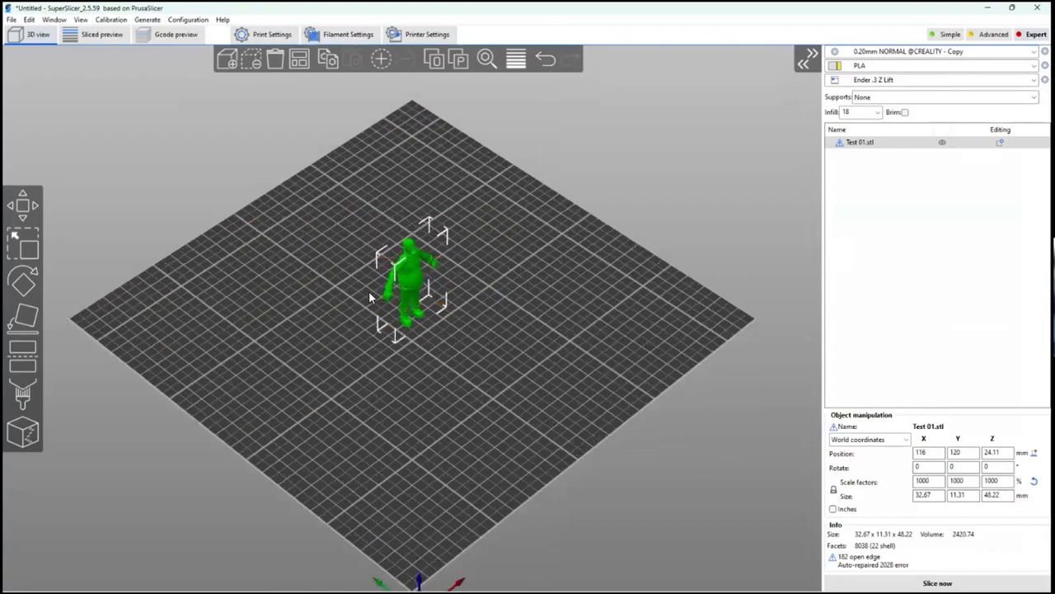
scroll(369, 294, "up", 6)
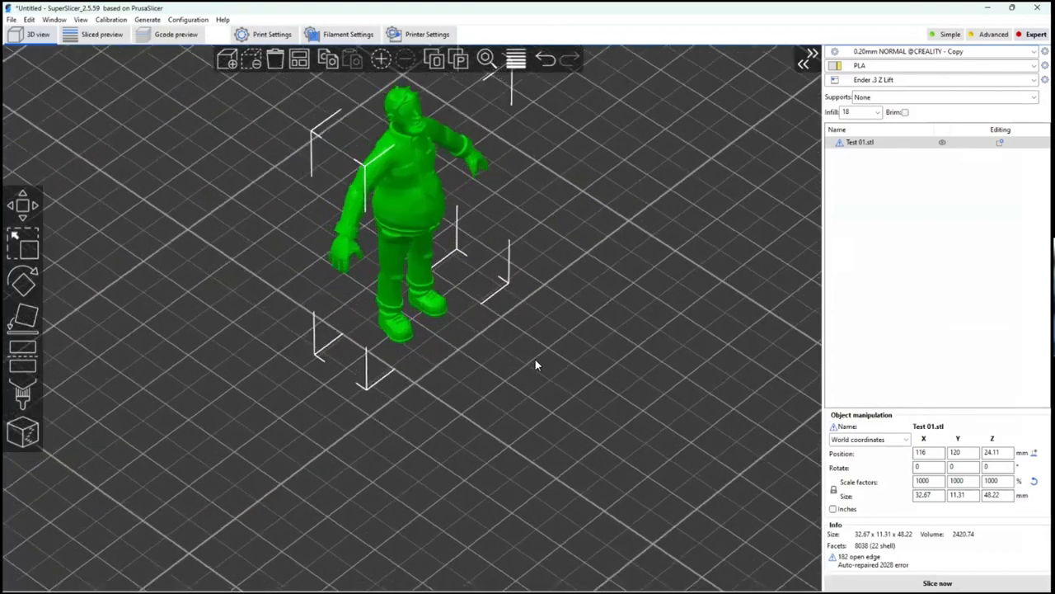
left_click_drag(536, 365, 571, 445)
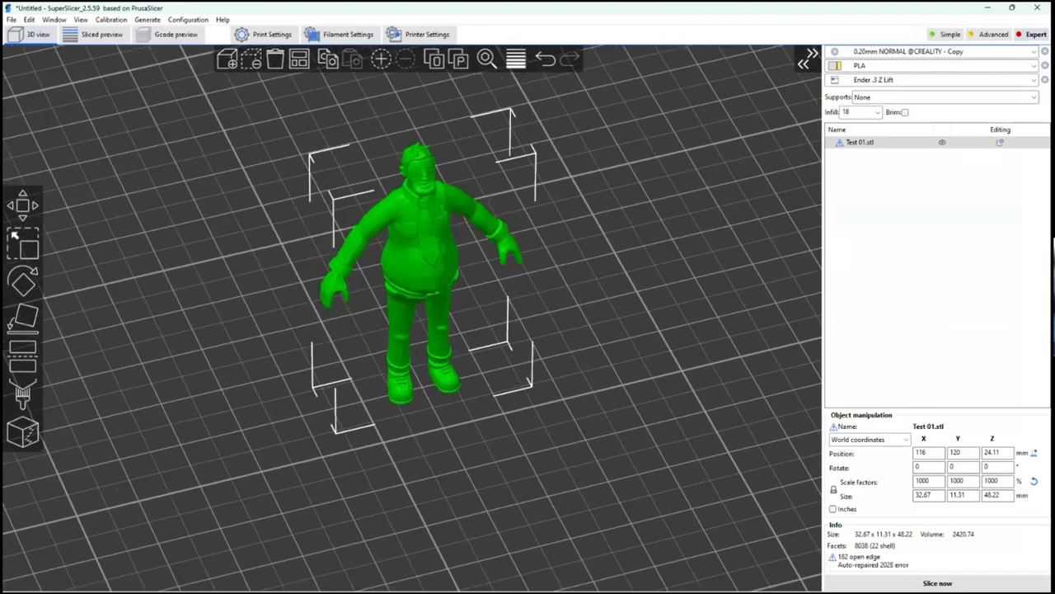
- Repair the character model through Netfabb and shift it slightly on the bed to about X 114.65, Y 121.36 mm
right_click(408, 255)
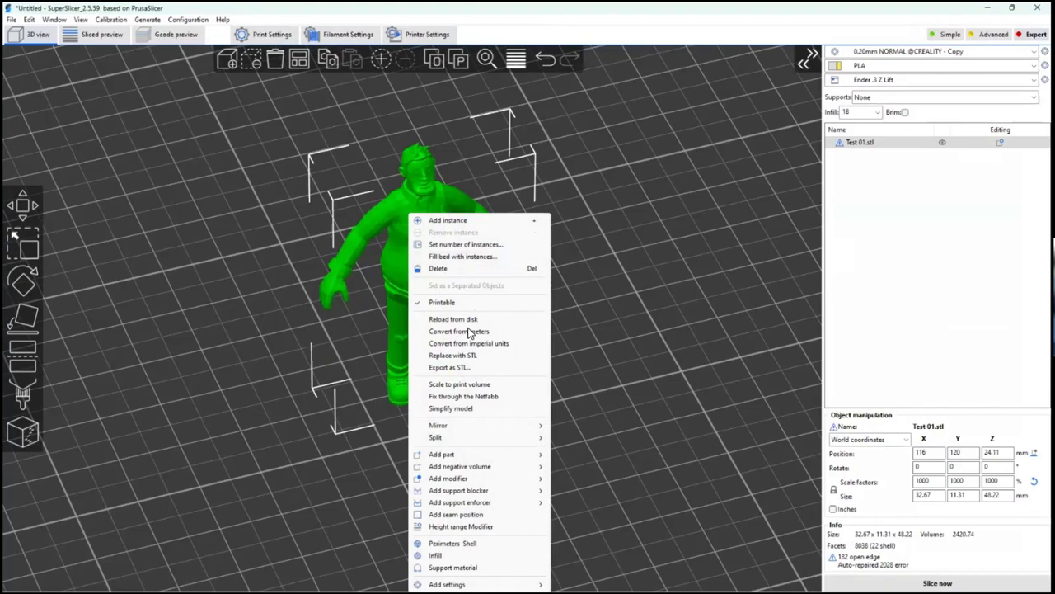
left_click(470, 396)
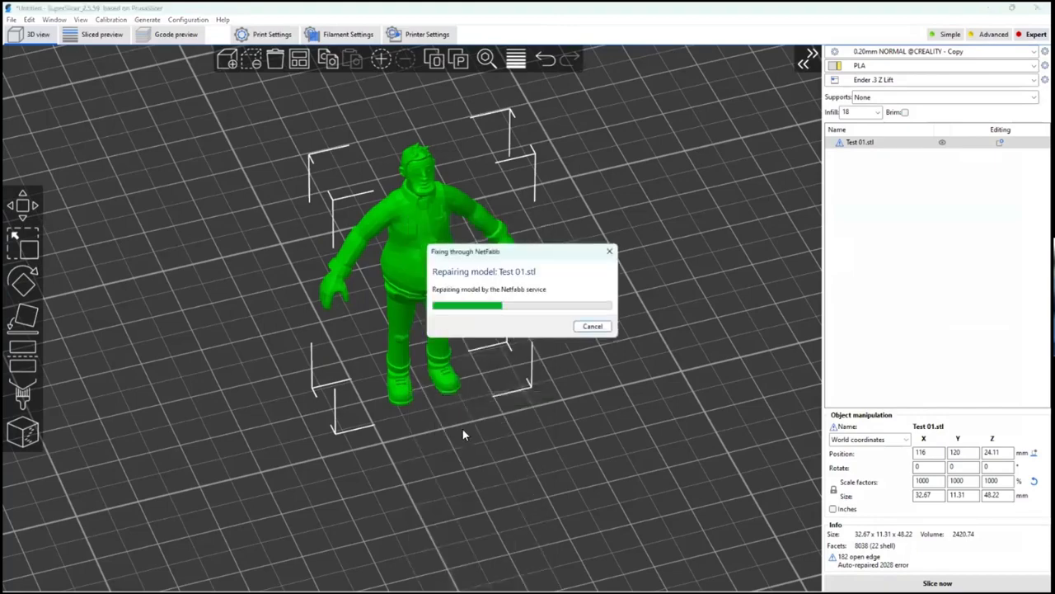
left_click_drag(389, 418, 417, 256)
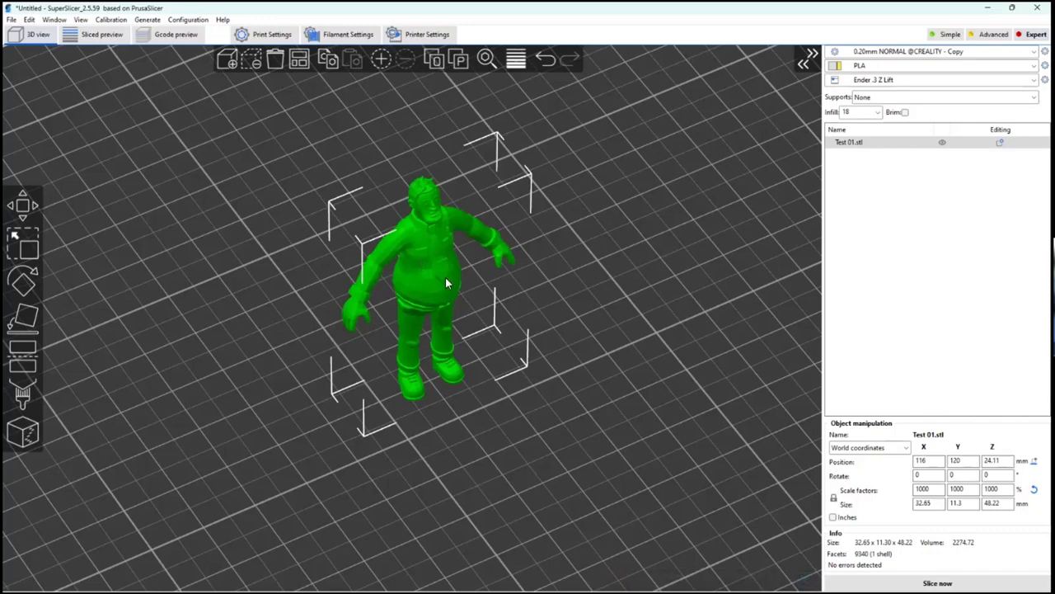
left_click_drag(434, 287, 408, 281)
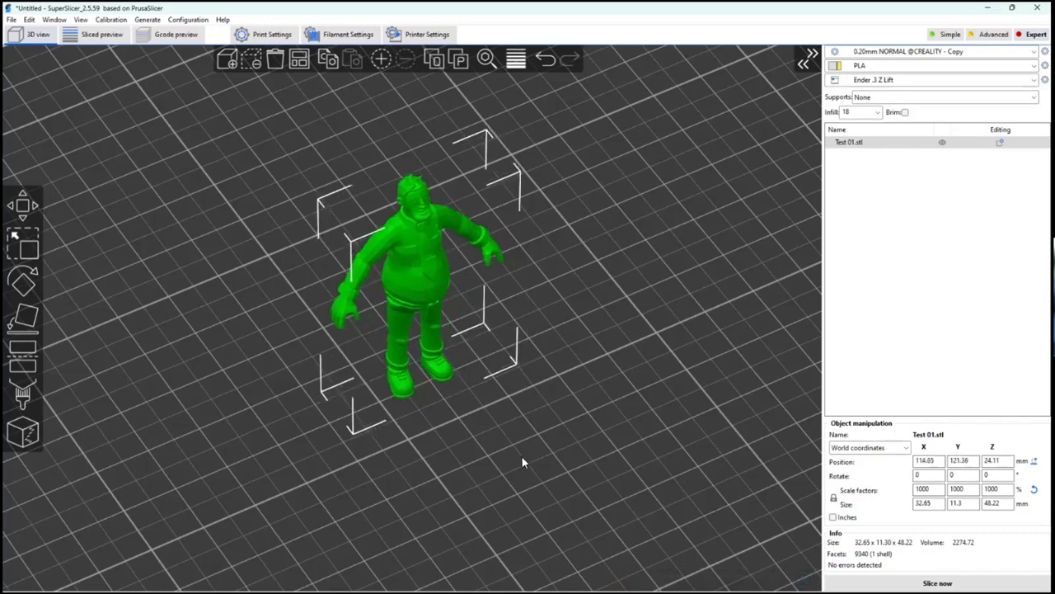
left_click_drag(508, 469, 485, 446)
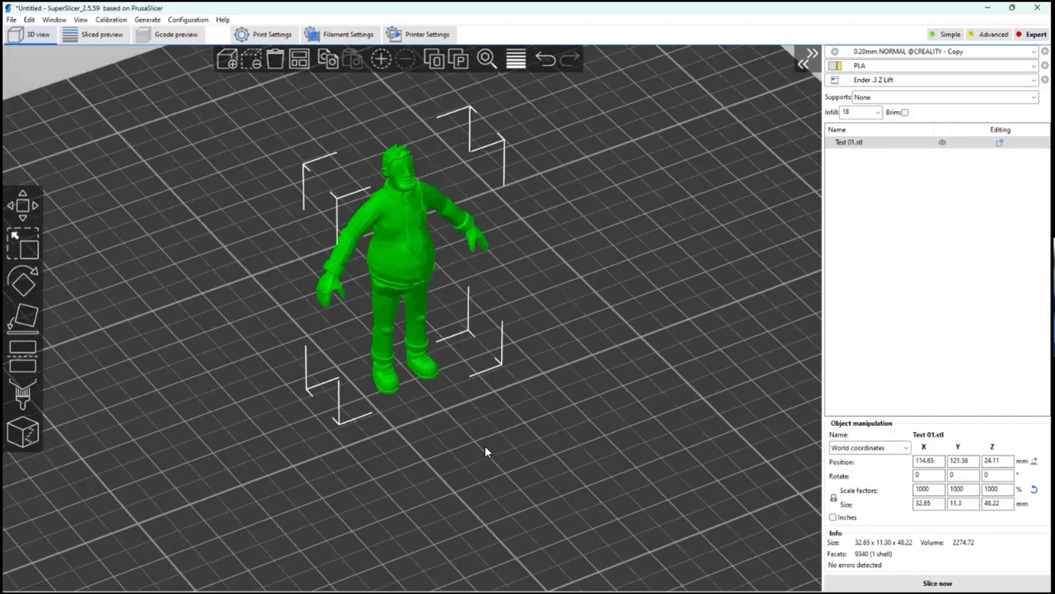